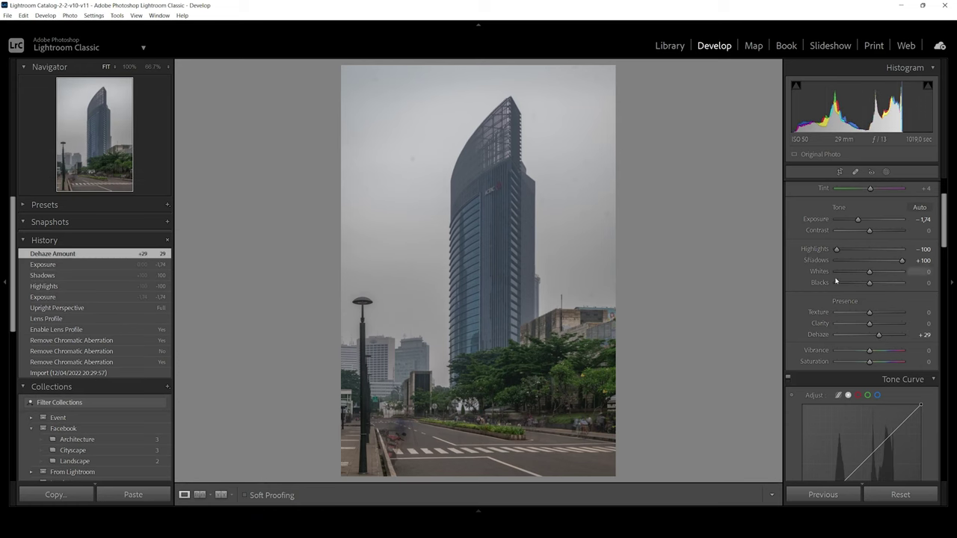
Visualize the dust spots and heal those in the left and upper parts of the sky with Spot Removal
left_click(855, 172)
key("a")
left_click(412, 157)
left_click(393, 265)
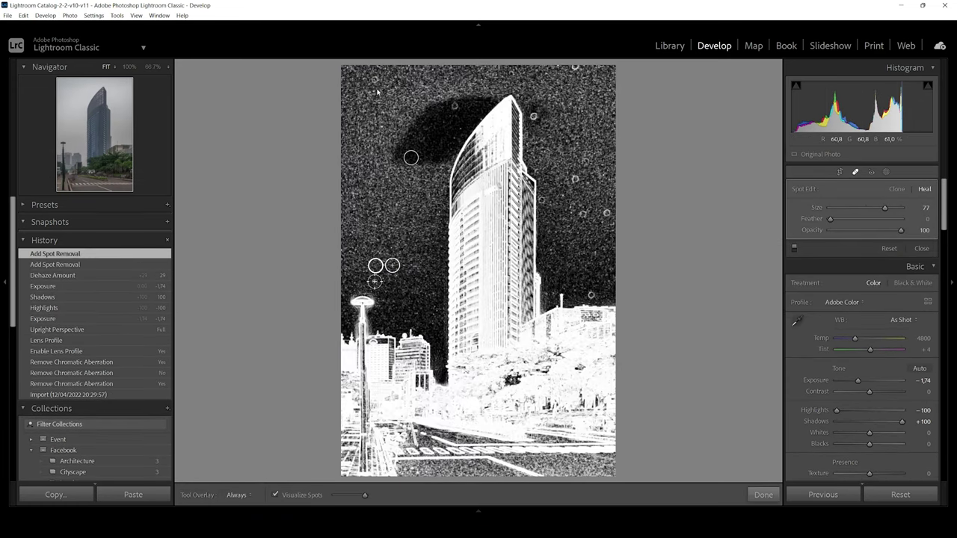
left_click(374, 281)
left_click(374, 77)
left_click(454, 103)
left_click(494, 68)
left_click(530, 77)
left_click(576, 67)
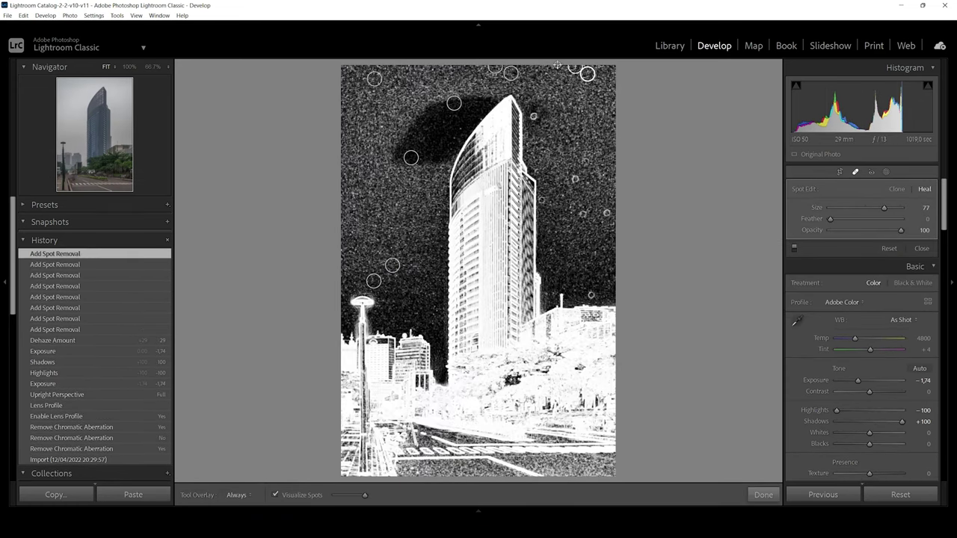
left_click(557, 66)
Heal the remaining dust spots in the sky beside the tower's right side and finish Spot Removal
left_click(533, 116)
left_click(543, 198)
left_click(574, 178)
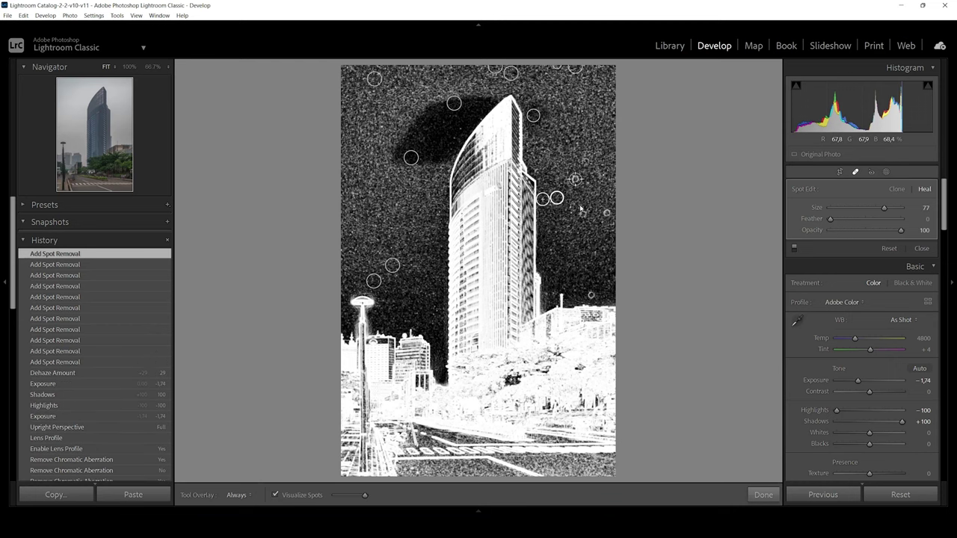
left_click(581, 212)
left_click(583, 160)
left_click(573, 228)
left_click(591, 295)
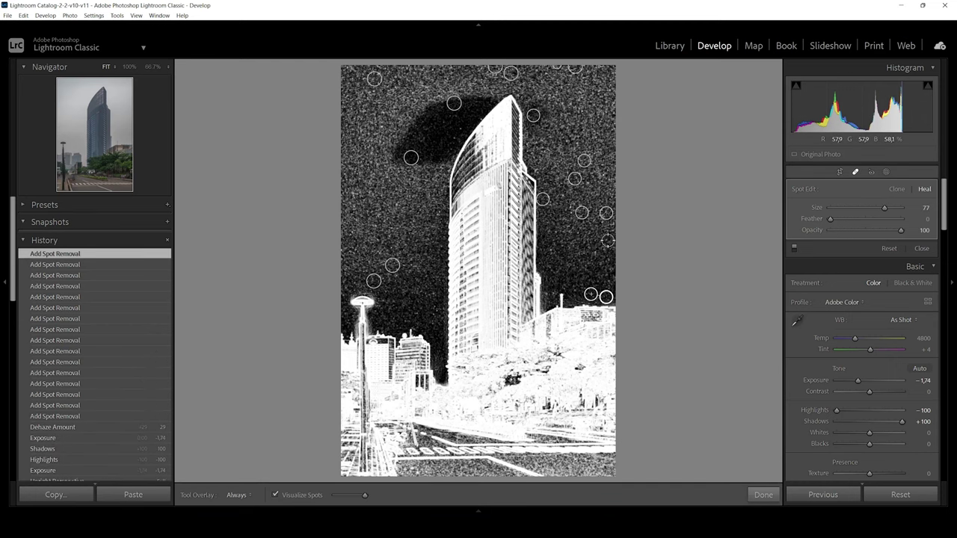
left_click(608, 241)
key("q")
Convert the photo to black and white, raise Whites to about +27 and lower Blacks to -27
key("v")
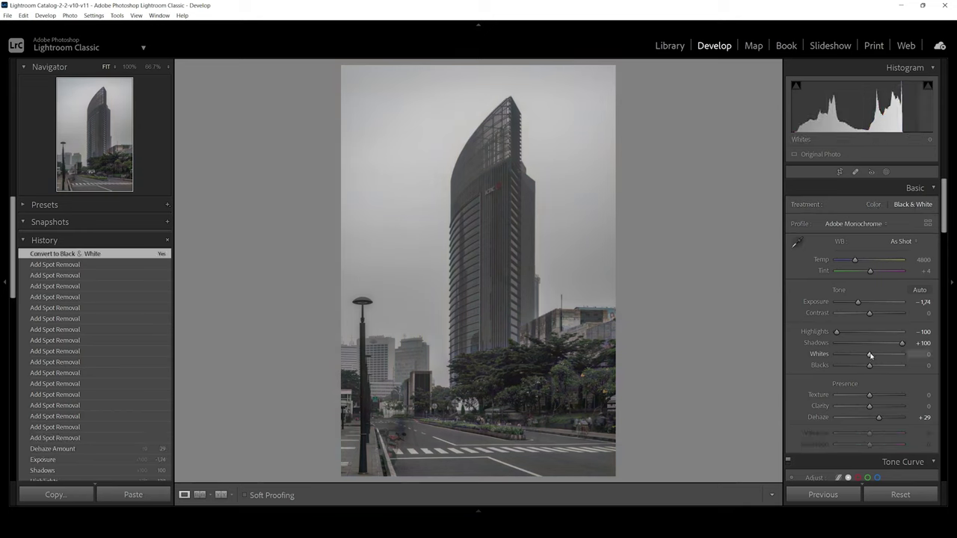
mouse_move(868, 353)
left_mouse_down()
mouse_move(878, 355)
mouse_move(861, 366)
left_mouse_up()
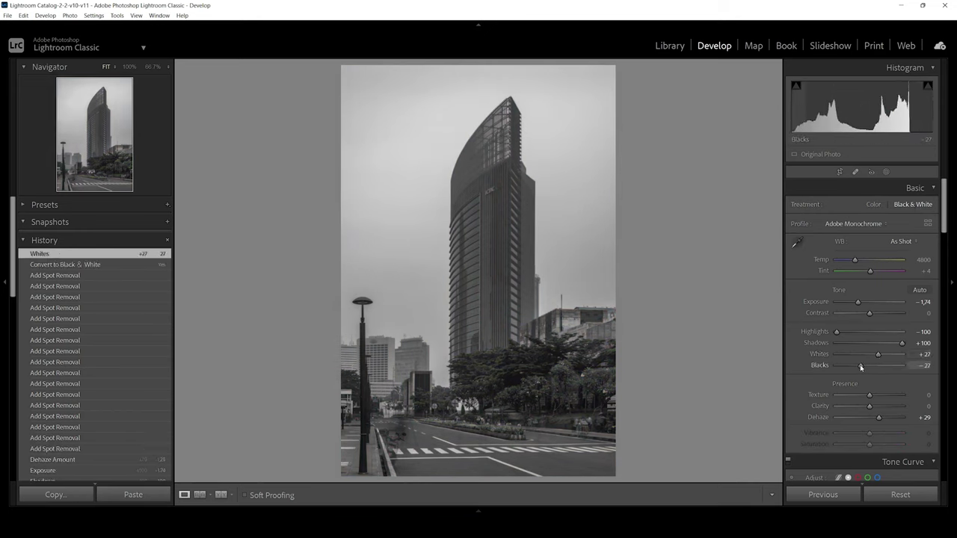
left_click(859, 303)
scroll(834, 394, "down", 2)
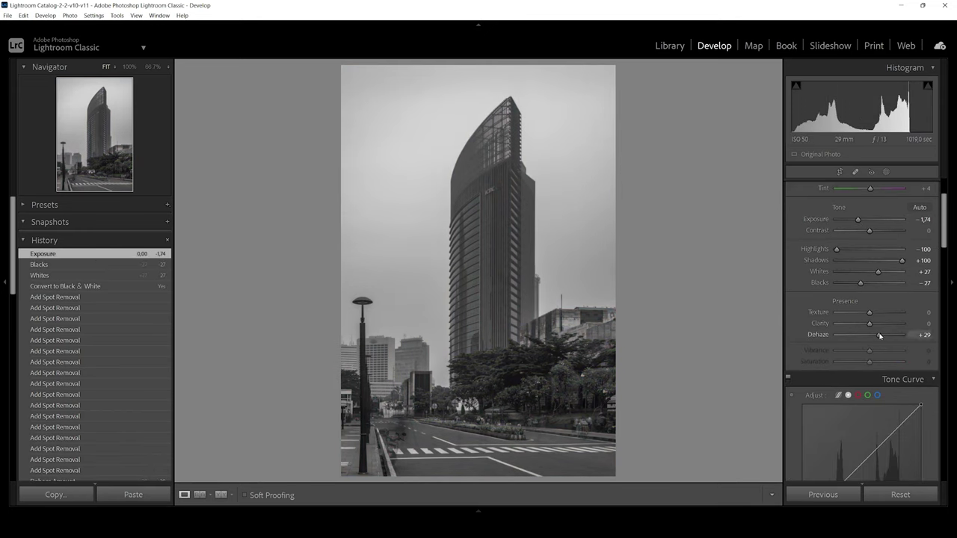
scroll(867, 328, "up", 2)
left_click_drag(878, 354, 880, 355)
Open the black-and-white photo in Photoshop for editing
right_click(486, 200)
left_click(617, 279)
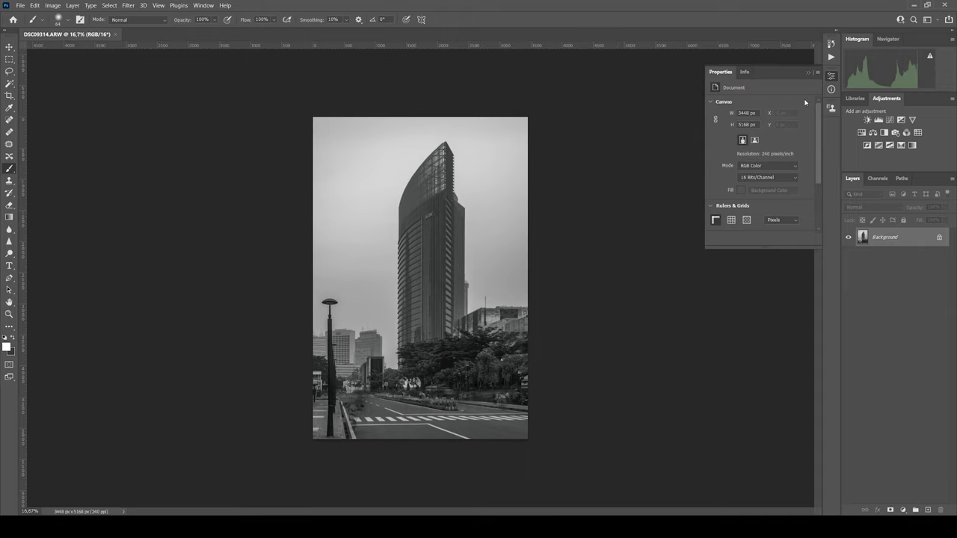
Trace the low striped building at the photo's far left edge with the Pen tool and save the path as S1
key("ctrl+plus")
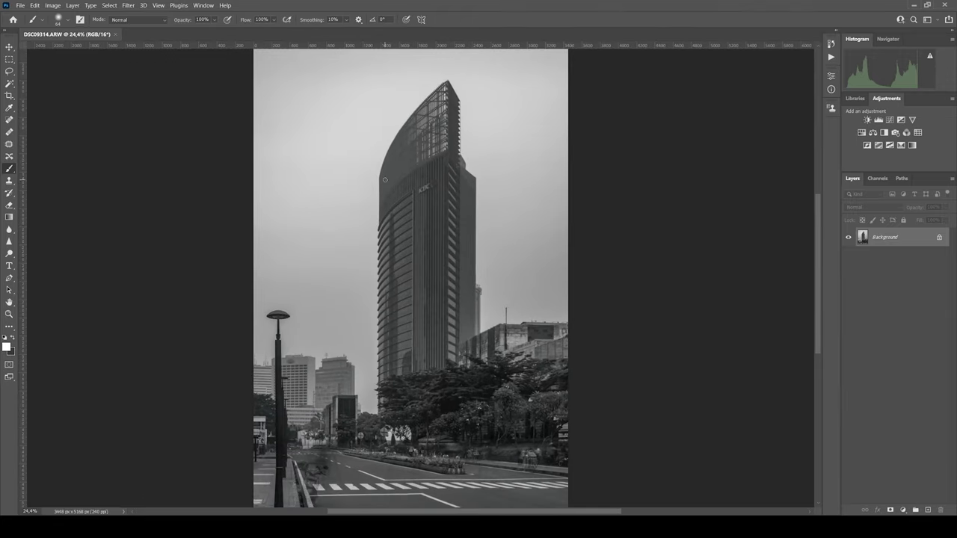
key("p")
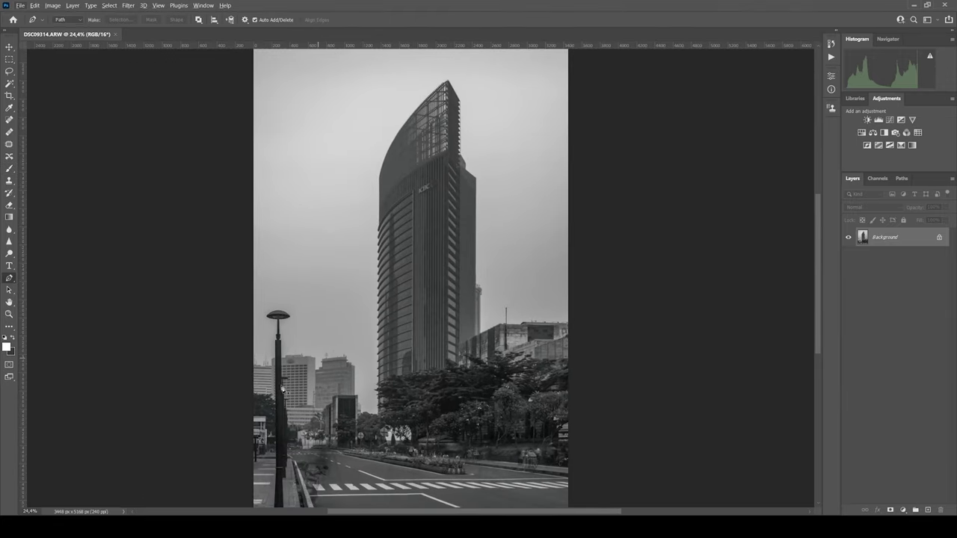
scroll(283, 388, "up", 10)
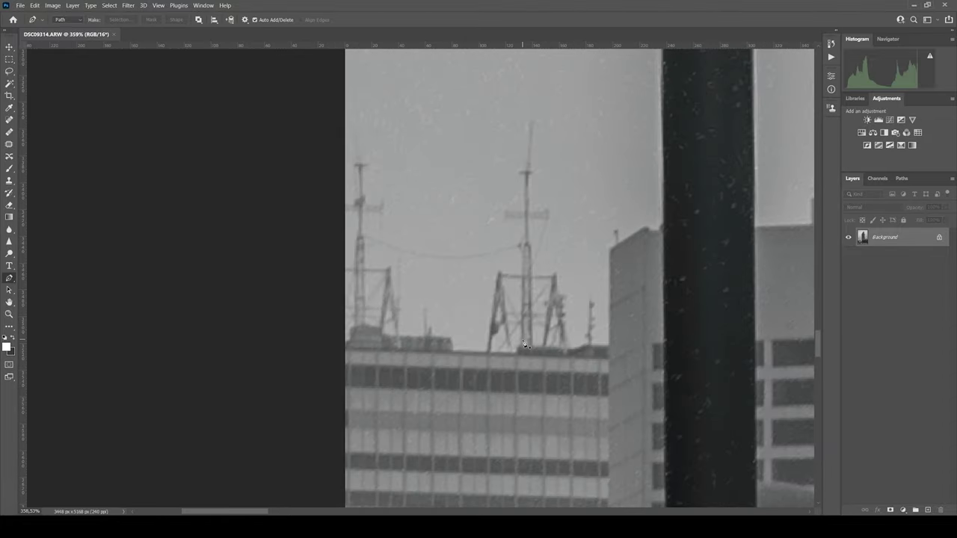
left_click(322, 347)
scroll(320, 346, "down", 6)
scroll(299, 258, "up", 4)
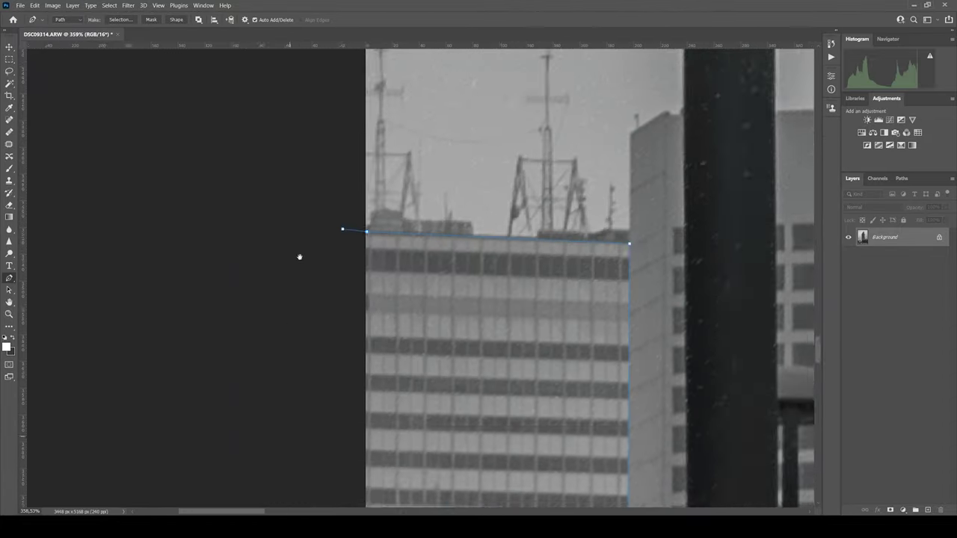
scroll(736, 297, "right", 4)
scroll(737, 296, "down", 5)
Trace a closed Pen path around the building with the fan logo and save it as S2
scroll(696, 224, "up", 5)
left_click(430, 312)
left_click(472, 306)
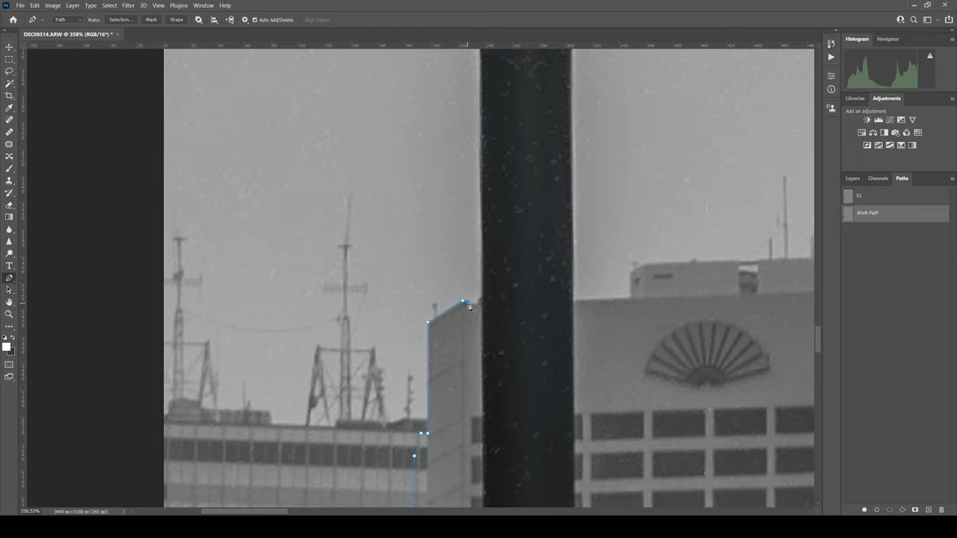
scroll(471, 307, "right", 4)
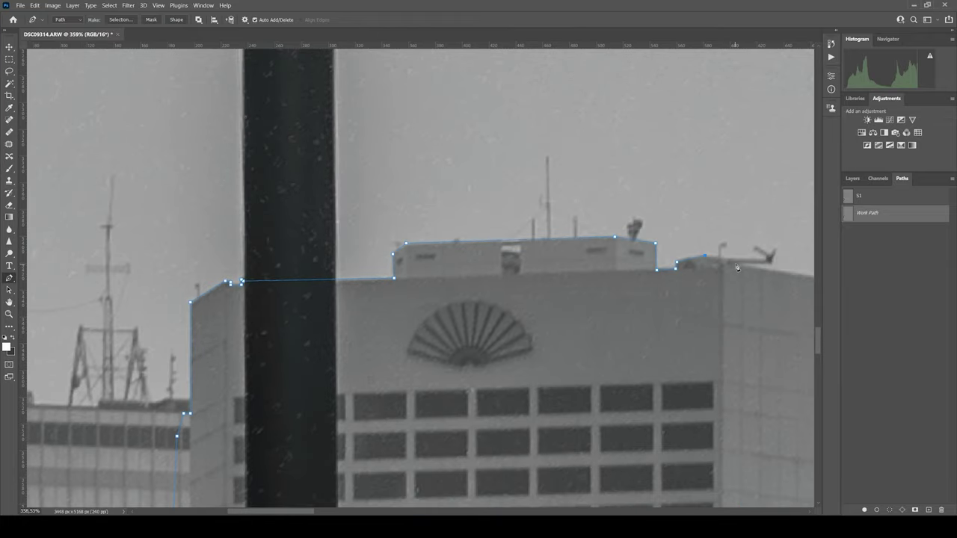
scroll(736, 268, "down", 5)
scroll(589, 292, "left", 5)
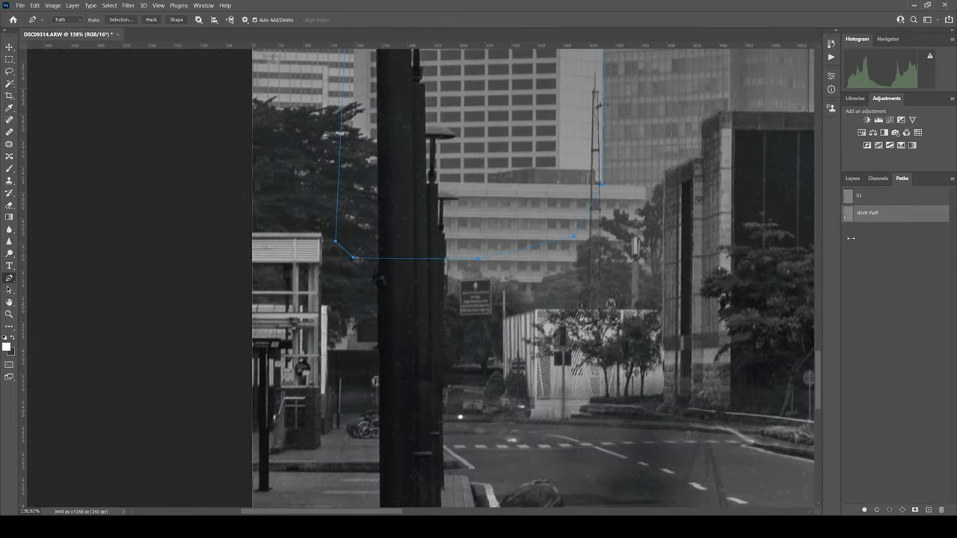
Trace the low terraced building in front of the fan-logo building with the Pen tool and save the path as S3
scroll(463, 157, "up", 5)
left_click(263, 310)
scroll(673, 196, "right", 5)
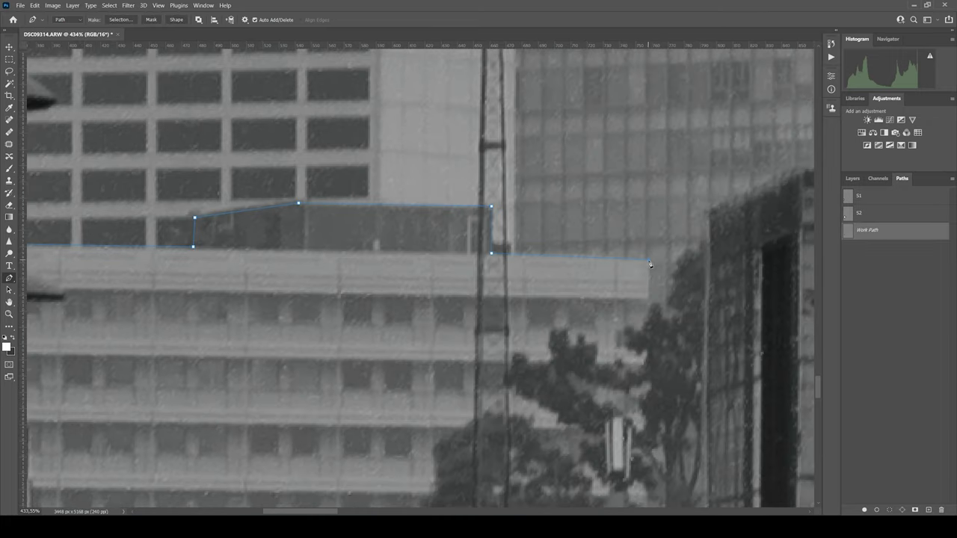
scroll(673, 196, "down", 5)
scroll(673, 197, "left", 5)
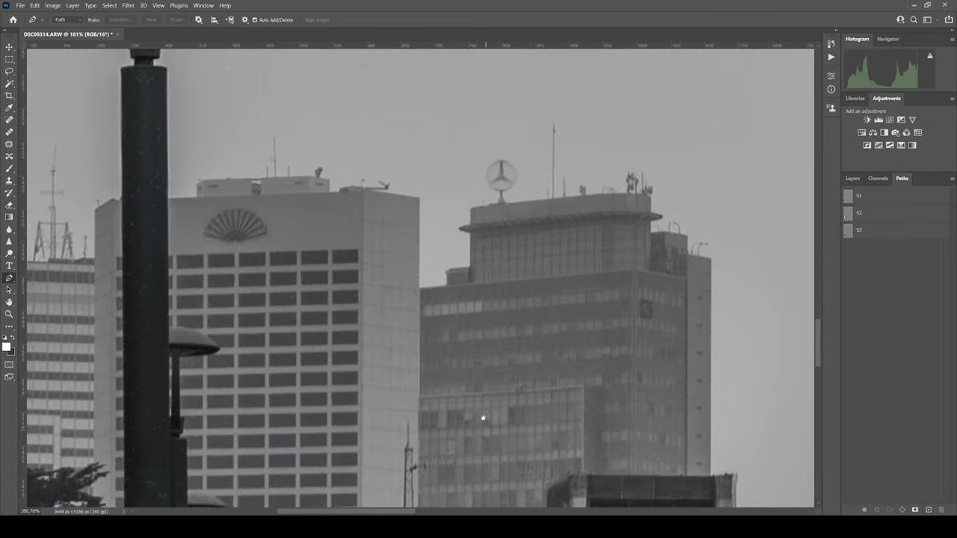
Start a Pen path along the left edge of the building with the star sign, following its ledge up toward the roof
scroll(483, 417, "up", 5)
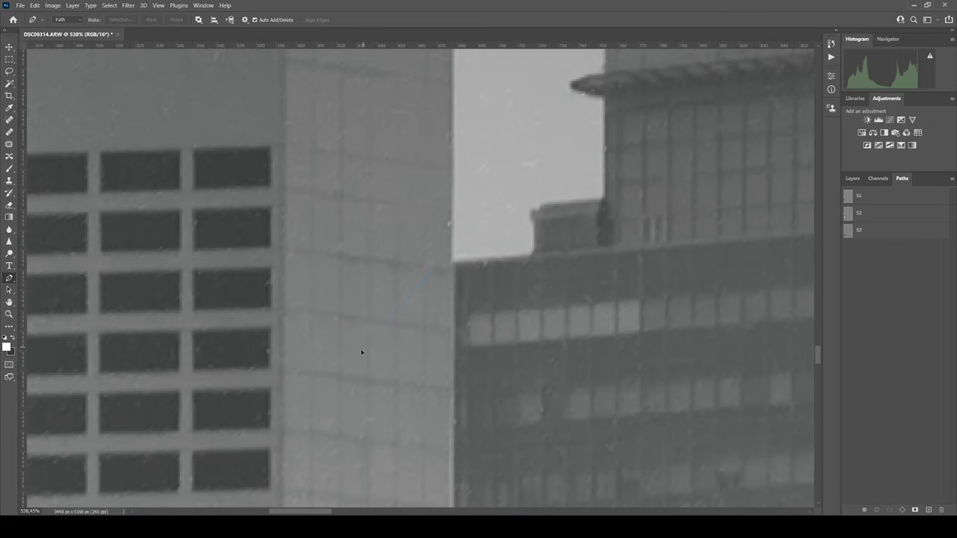
left_click(362, 346)
left_click(432, 272)
left_click(454, 260)
left_click(531, 252)
left_click(534, 219)
left_click(603, 200)
scroll(602, 201, "up", 3)
left_click(603, 96)
left_click(570, 89)
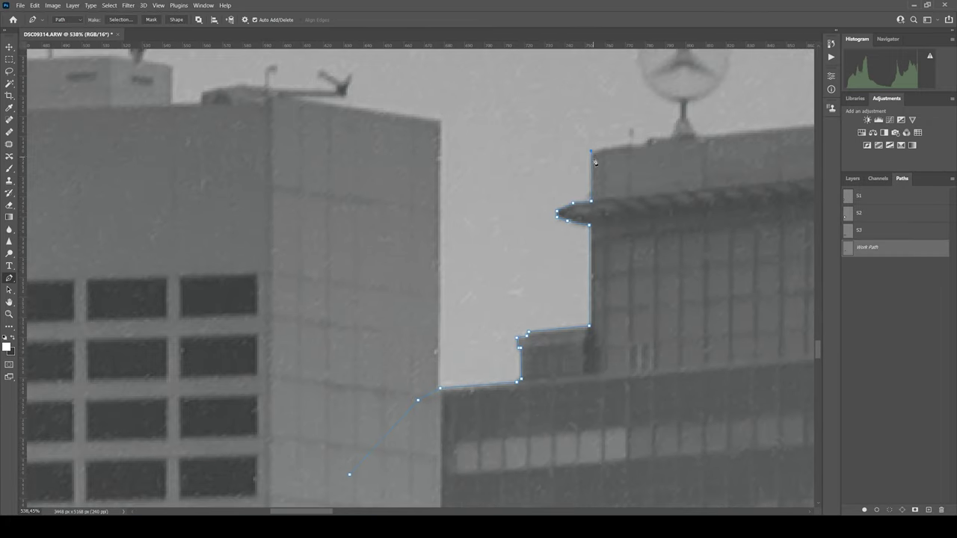
Continue the path over the star-sign building's roof and down its right side, close it and save it as S4
left_click(648, 142)
scroll(648, 142, "right", 8)
scroll(649, 142, "up", 3)
left_click(652, 217)
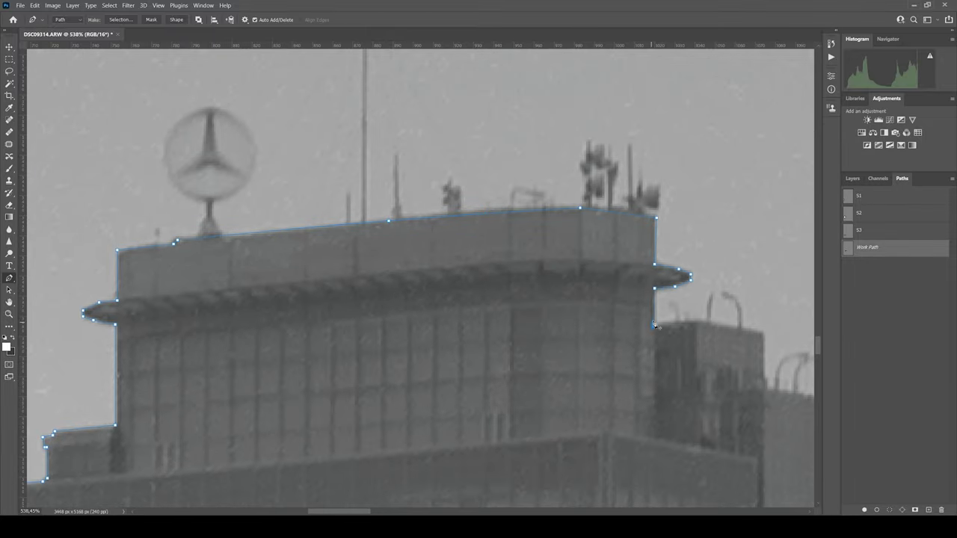
scroll(654, 326, "down", 5)
scroll(448, 224, "left", 8)
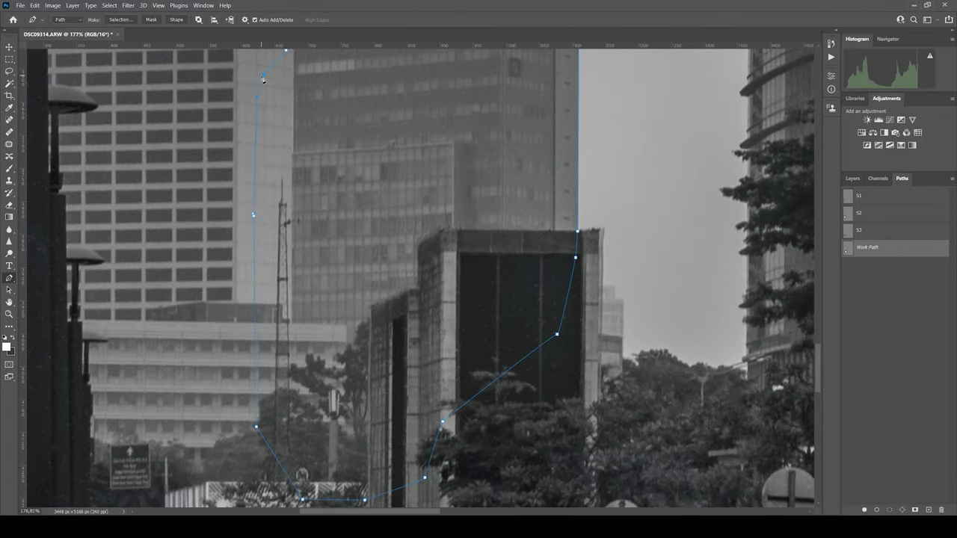
left_click(886, 320)
Trace the dark block building in front of the star-sign building with the Pen tool and save the path as S5
scroll(419, 299, "up", 5)
left_click(371, 302)
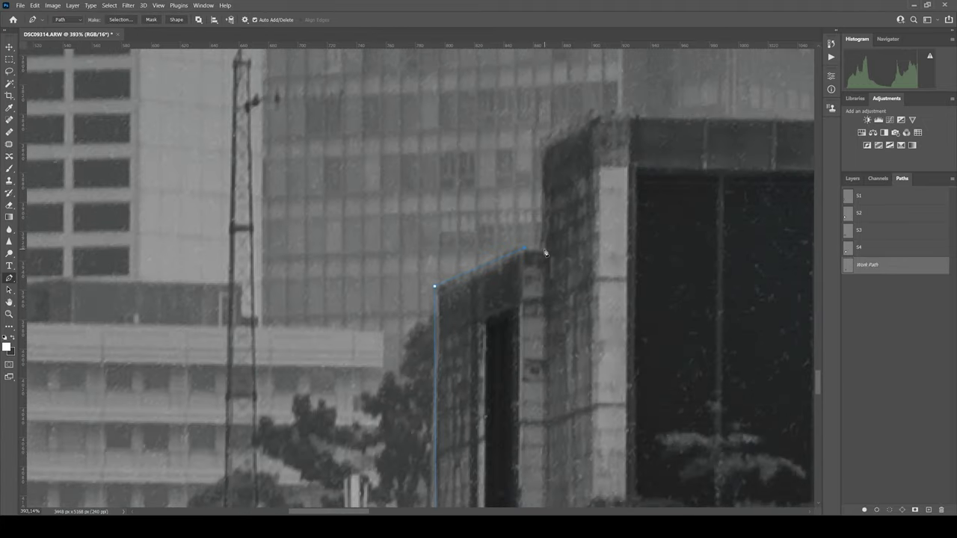
scroll(540, 136, "right", 8)
left_click(441, 193)
scroll(448, 224, "down", 5)
scroll(475, 239, "up", 5)
left_click(475, 238)
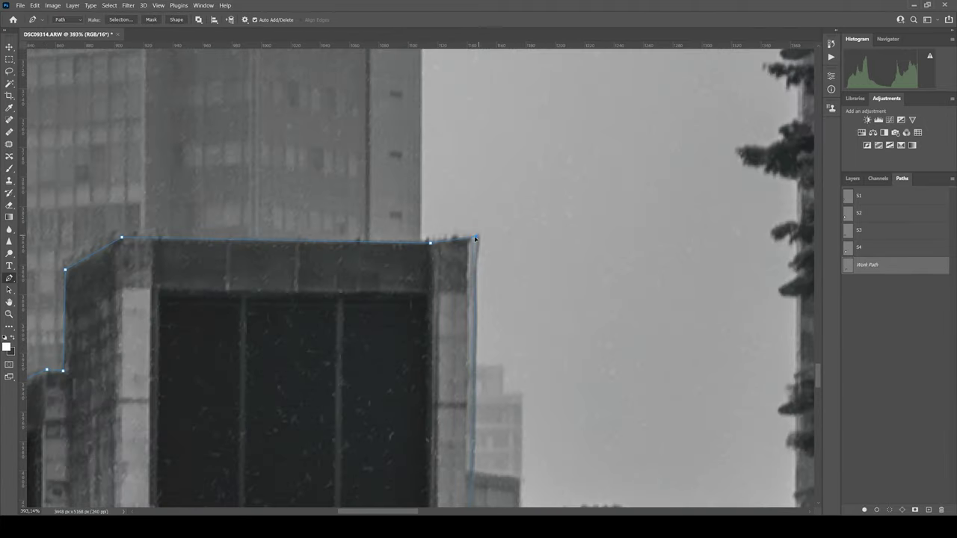
scroll(478, 256, "down", 5)
scroll(419, 269, "up", 5)
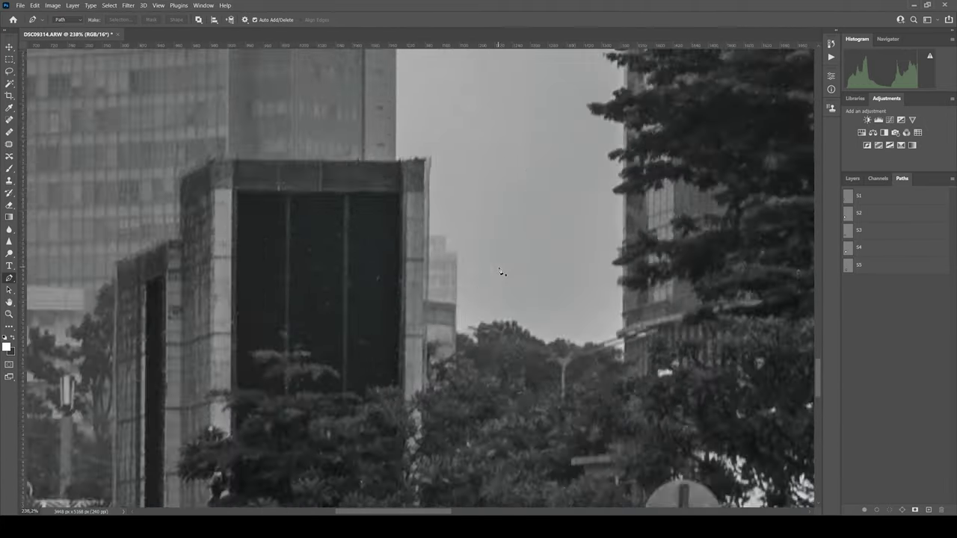
left_click(887, 320)
Trace the small building section just behind the dark block's right edge with the Pen tool and save the path as S6
scroll(368, 223, "down", 5)
left_click(438, 250)
scroll(479, 284, "down", 5)
scroll(479, 269, "up", 5)
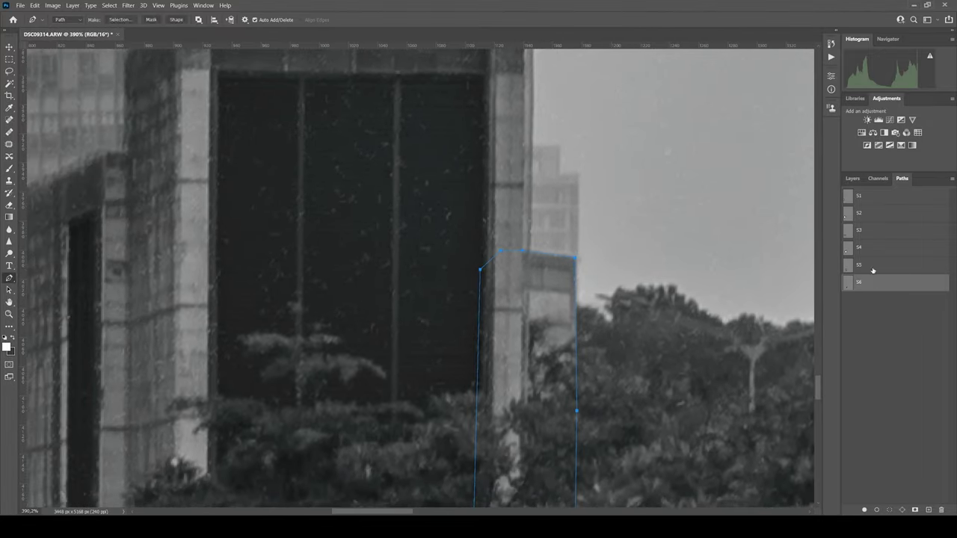
Start a Pen path up the main tower's left edge, from the trees around the lowest protruding ledges
scroll(537, 205, "down", 5)
scroll(537, 206, "up", 10)
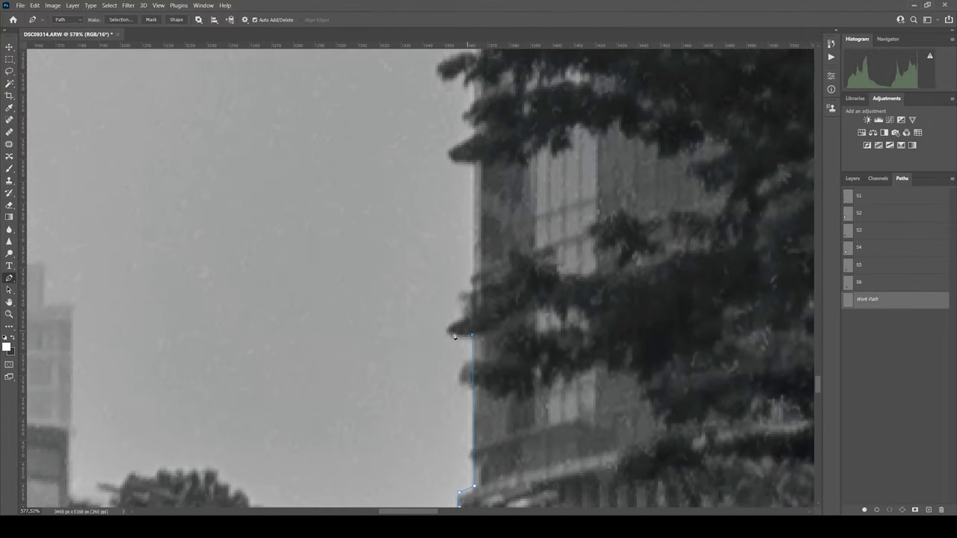
left_click(475, 264)
scroll(476, 264, "down", 3)
scroll(471, 299, "up", 3)
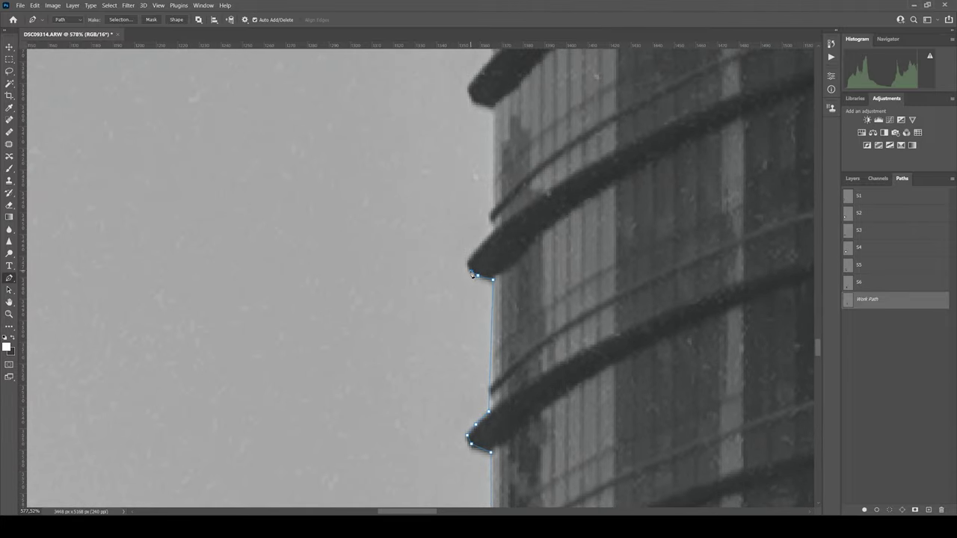
left_click(493, 247)
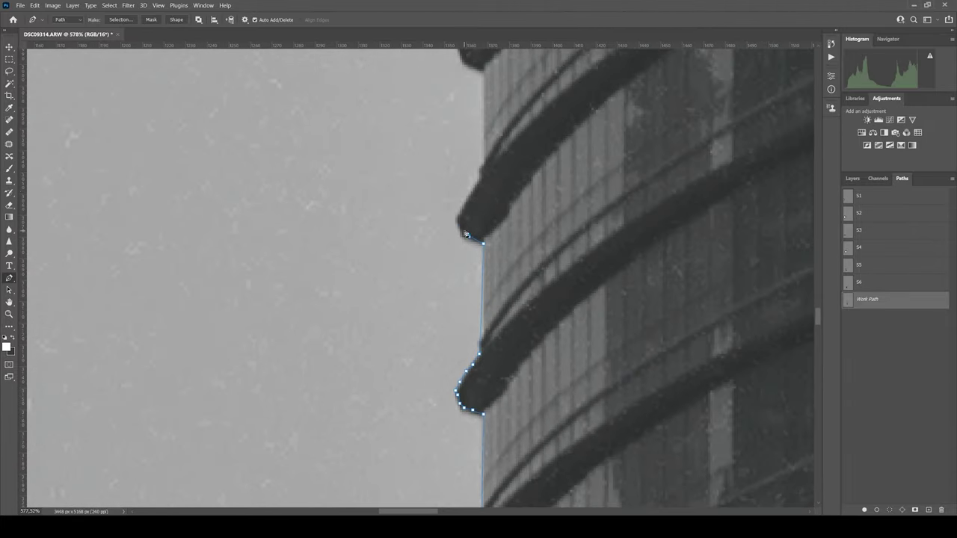
Extend the tower path up the left edge around the upper curved ledges to the topmost ledge
left_click(472, 181)
left_click_drag(475, 180, 547, 249)
left_click(515, 214)
mouse_move(515, 214)
left_mouse_down()
mouse_move(506, 175)
mouse_move(583, 228)
mouse_move(580, 138)
mouse_move(577, 192)
left_mouse_up()
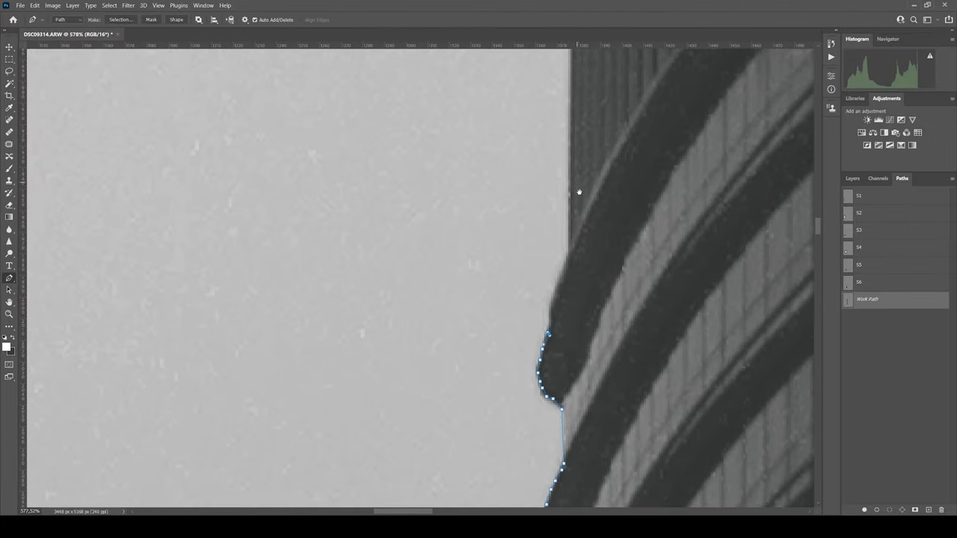
Continue the tower path along the curved, jagged left side above the topmost ledge toward the sloping roof
scroll(496, 429, "up", 3)
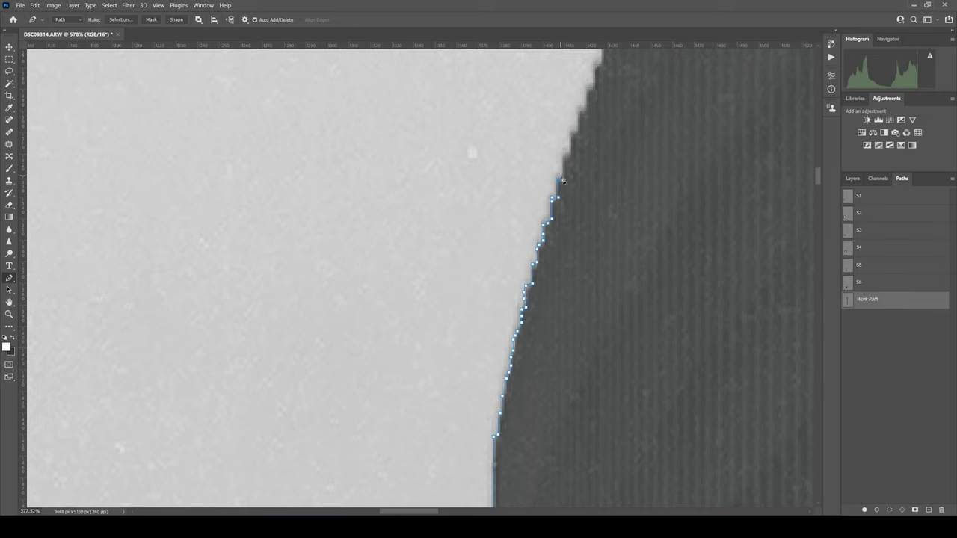
left_click_drag(590, 100, 550, 213)
left_click_drag(590, 120, 549, 232)
mouse_move(600, 102)
left_mouse_down()
mouse_move(559, 217)
mouse_move(588, 202)
mouse_move(533, 257)
mouse_move(553, 201)
left_mouse_up()
scroll(626, 101, "right", 5)
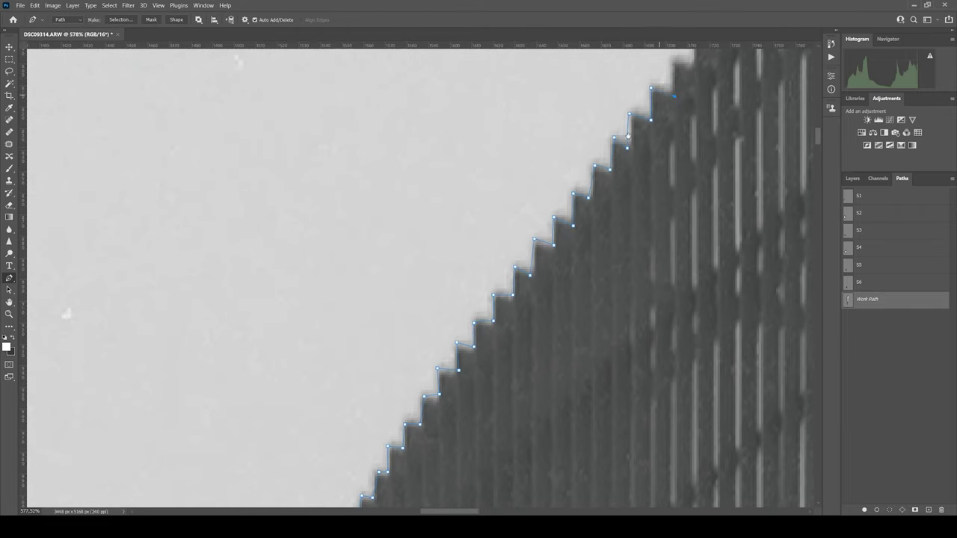
Trace the stepped slats of the tower's sloping roofline point by point toward the peak
scroll(587, 247, "right", 2)
scroll(562, 297, "up", 2)
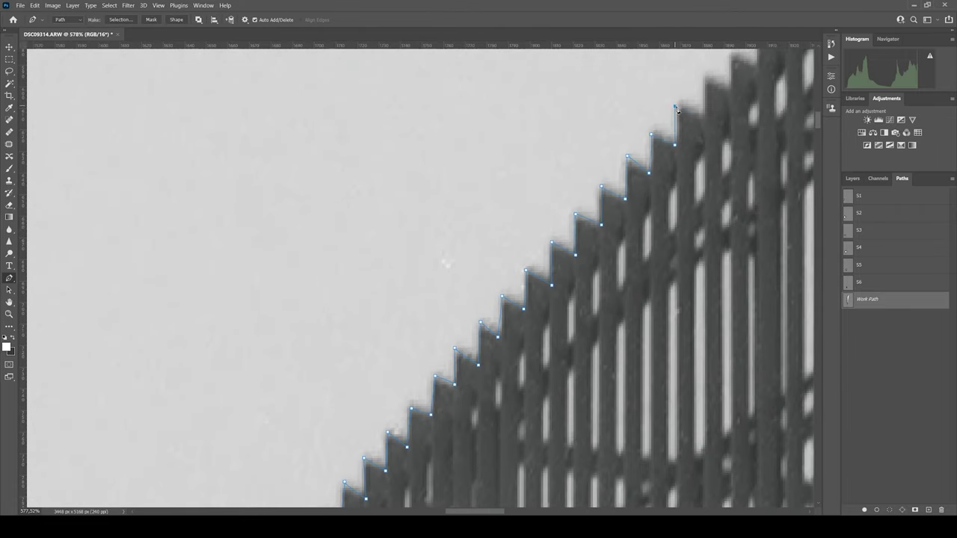
scroll(676, 110, "right", 3)
scroll(504, 305, "up", 3)
scroll(618, 167, "right", 2)
scroll(560, 276, "up", 3)
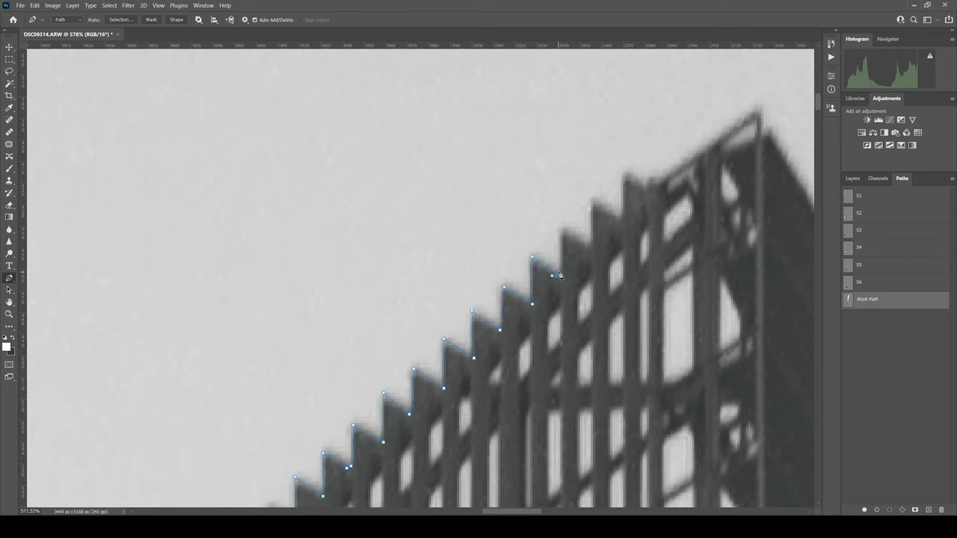
Continue the tower path over the roof peak, down the sloping right edge and around the first triangular notches
scroll(695, 180, "right", 10)
scroll(493, 217, "down", 3)
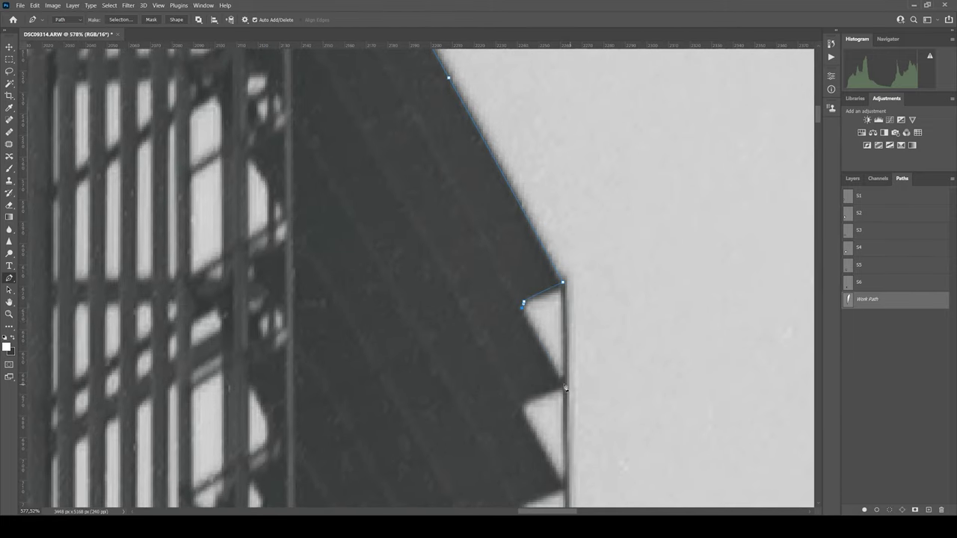
scroll(480, 413, "right", 2)
scroll(418, 414, "left", 1)
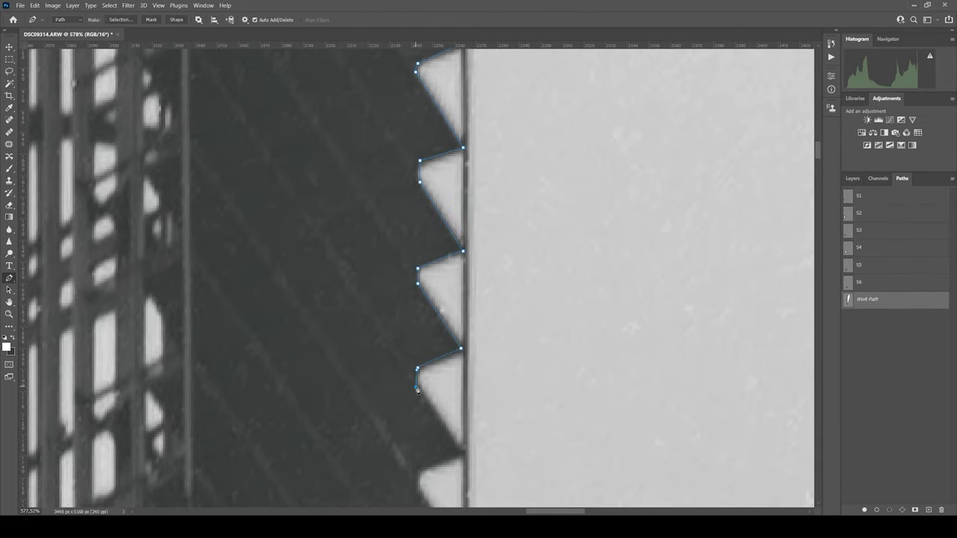
Trace the remaining triangular notches on the tower's right edge down to the lighter rear block
scroll(419, 415, "right", 1)
left_click(379, 431)
scroll(387, 416, "down", 3)
scroll(405, 296, "down", 5)
scroll(406, 297, "up", 5)
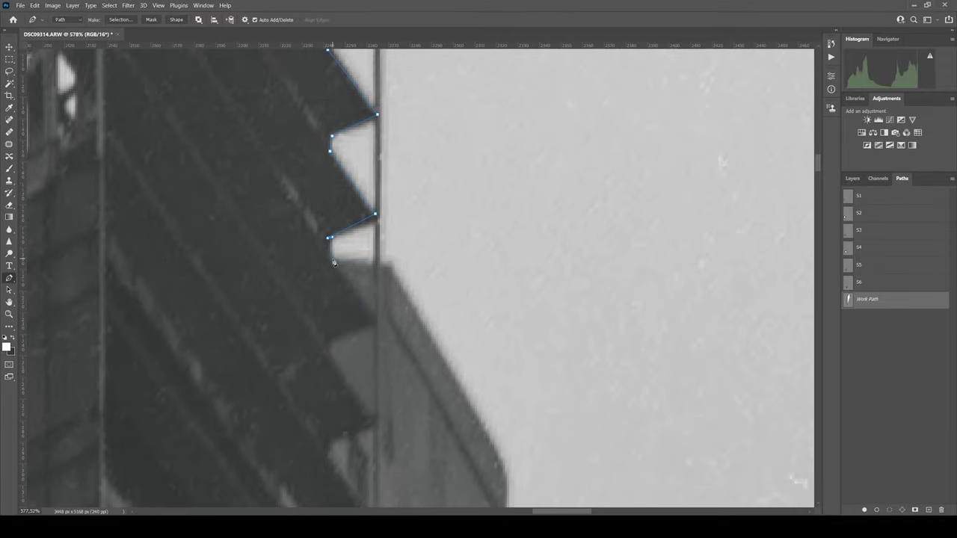
Trace the tower's right edge down into the trees and save the outline as path S7
scroll(388, 224, "down", 4)
left_click(428, 243)
scroll(372, 133, "down", 15)
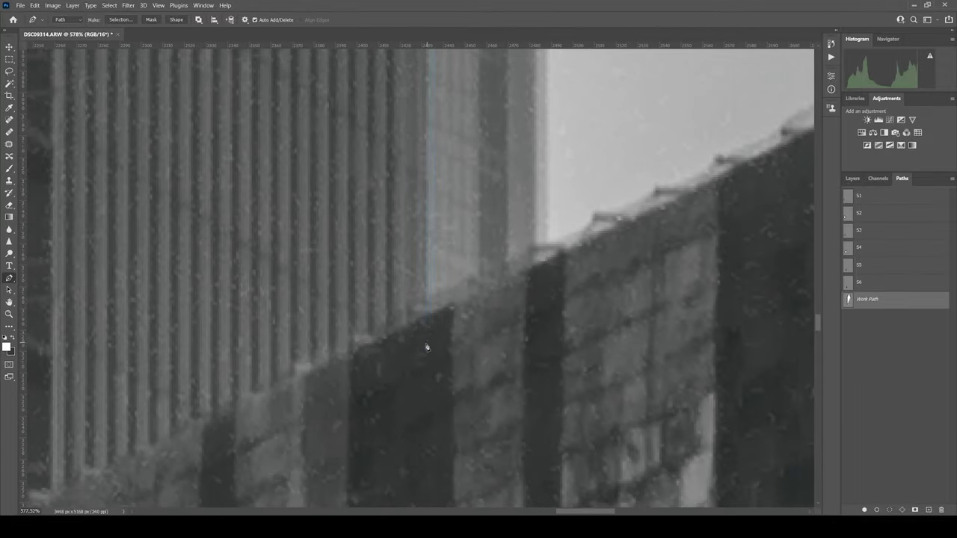
scroll(423, 251, "up", 8)
scroll(384, 107, "down", 2)
scroll(384, 106, "down", 5)
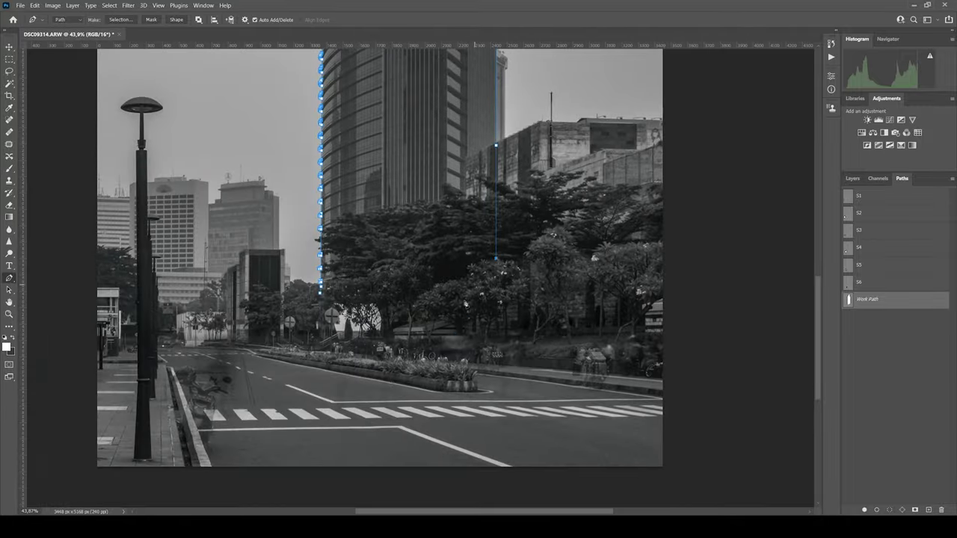
double_click(867, 299)
type("S7")
key("Return")
Trace the narrow building behind the main tower's right edge and save the outline as path S8
scroll(482, 158, "up", 10)
left_click(416, 124)
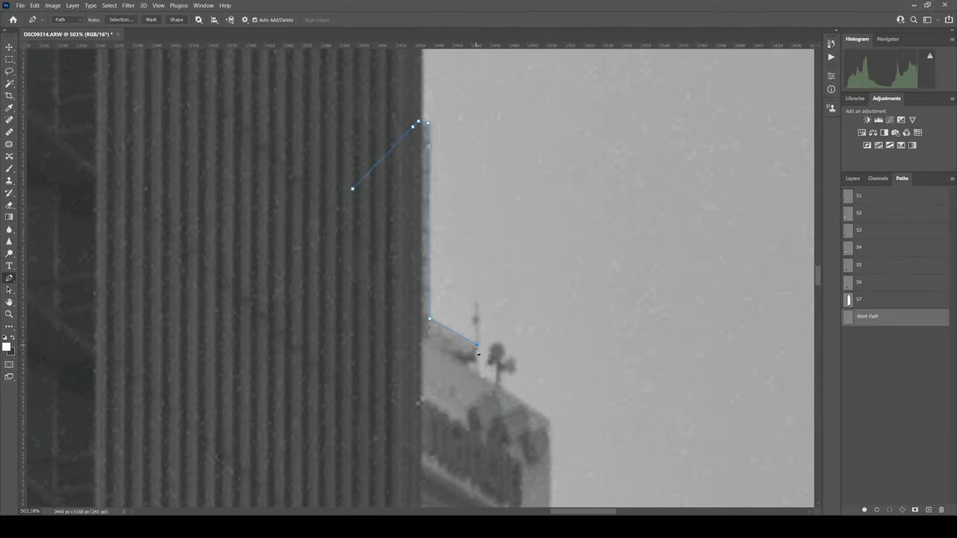
left_click(549, 418)
scroll(559, 299, "down", 3)
scroll(386, 256, "up", 5)
double_click(867, 317)
type("S8")
key("Return")
Trace the low concrete building to the right of the tower along its roofline and save the outline as path S9
scroll(498, 371, "down", 3)
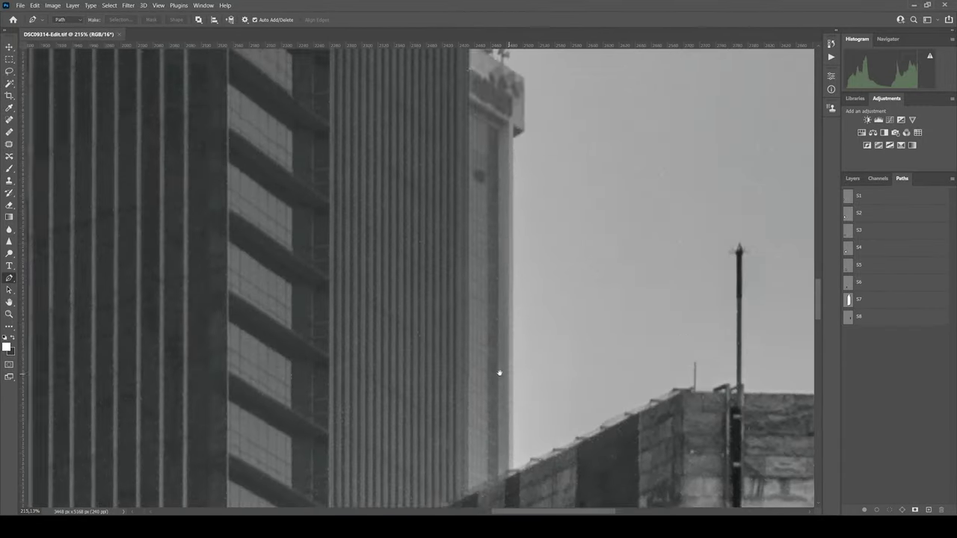
scroll(498, 371, "up", 4)
left_click(374, 374)
scroll(371, 309, "down", 5)
scroll(480, 262, "up", 5)
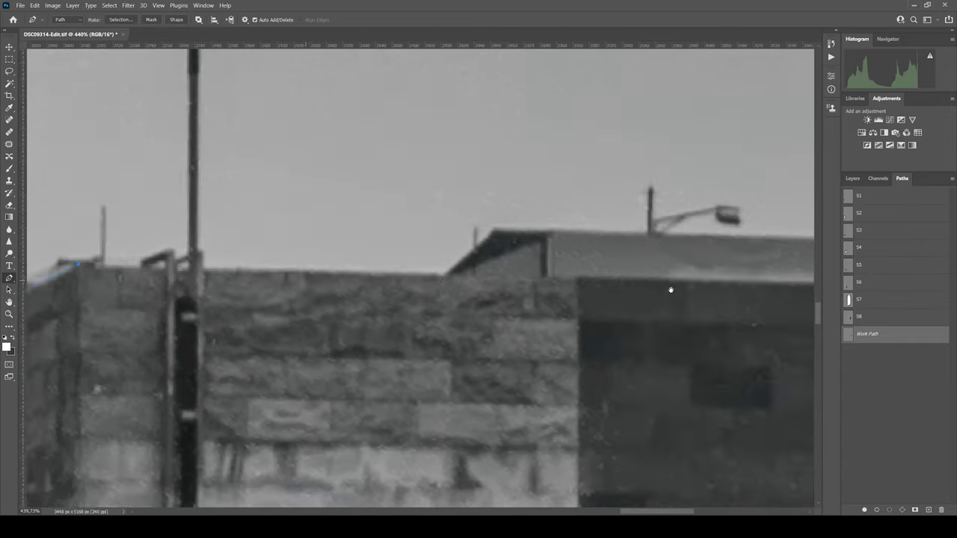
scroll(478, 186, "down", 3)
double_click(867, 333)
type("S9")
key("Return")
Start a Pen path up the foreground street lamp's left side and around its domed head and collar
scroll(192, 163, "down", 3)
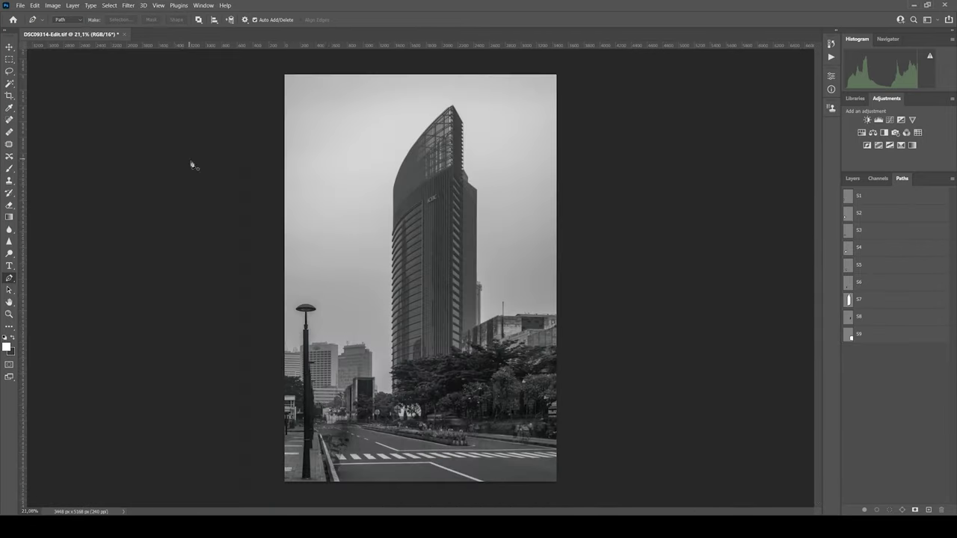
scroll(515, 272, "up", 3)
scroll(352, 359, "up", 3)
left_click(381, 288)
scroll(367, 304, "down", 3)
scroll(399, 314, "up", 4)
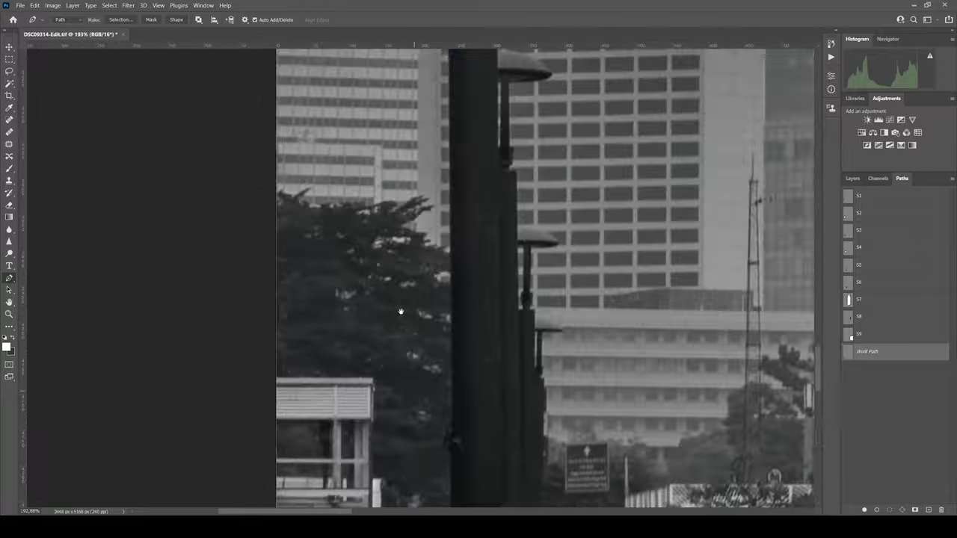
left_click(426, 372)
scroll(439, 364, "up", 2)
left_click(435, 421)
left_click(445, 301)
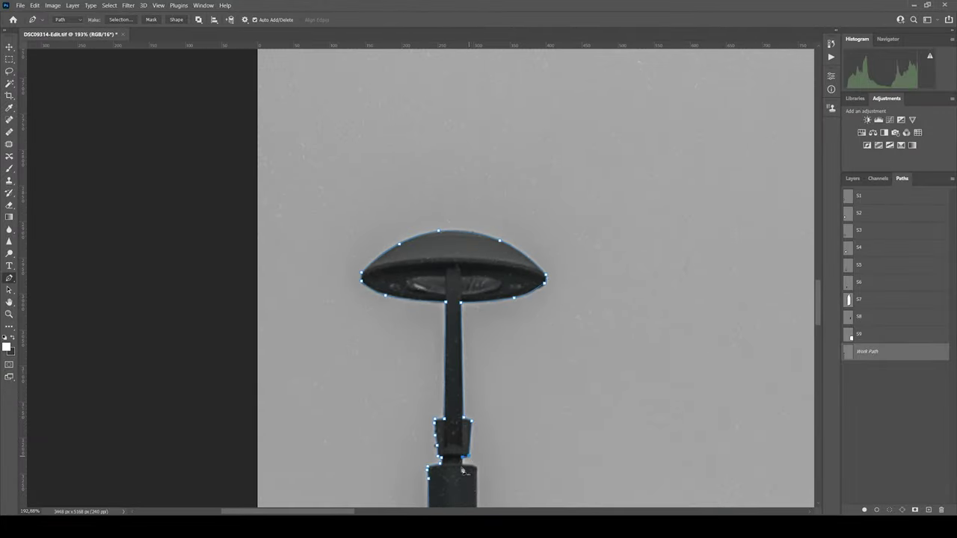
Continue the lamp path down the pole's right side around the heads and stems of the smaller lamps behind it
scroll(518, 327, "down", 8)
scroll(481, 429, "up", 3)
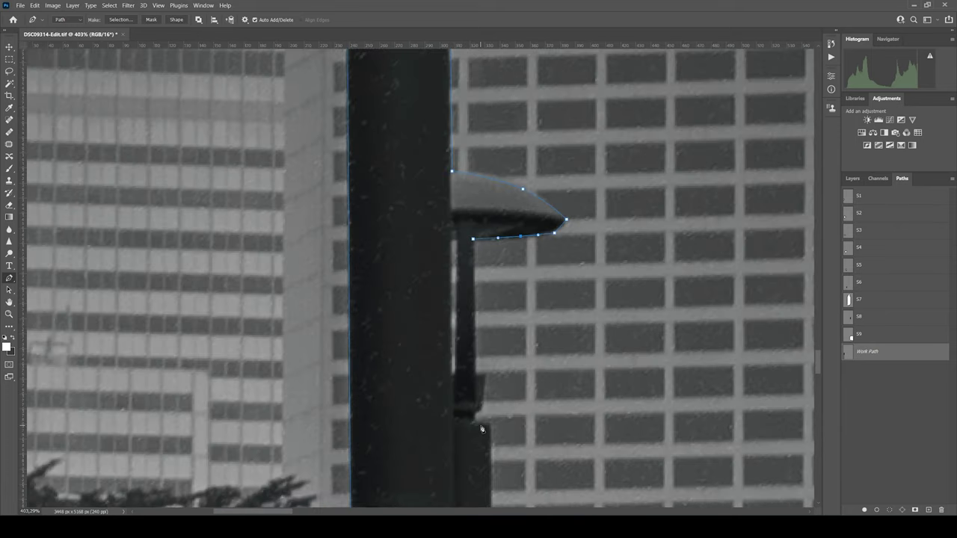
scroll(523, 388, "down", 5)
scroll(520, 351, "down", 6)
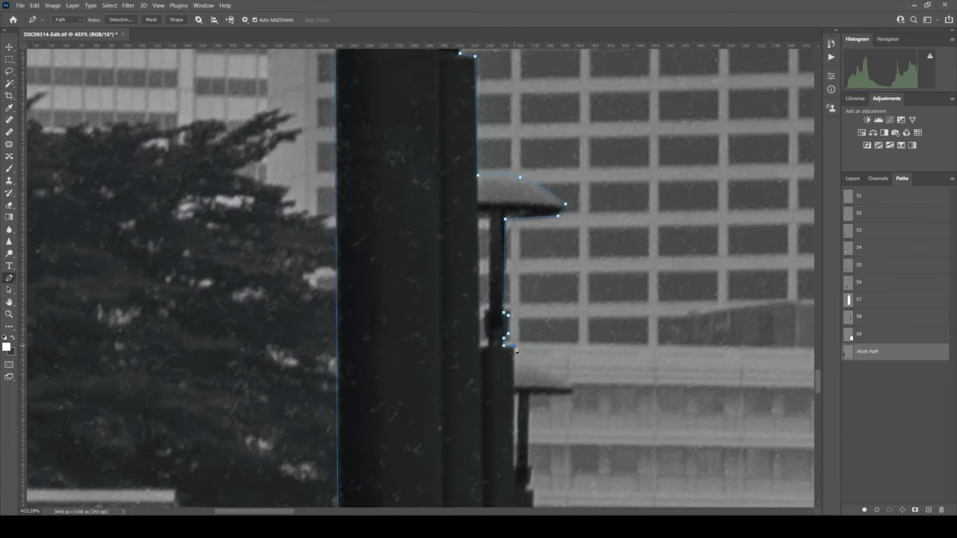
left_click(518, 161)
scroll(533, 267, "down", 6)
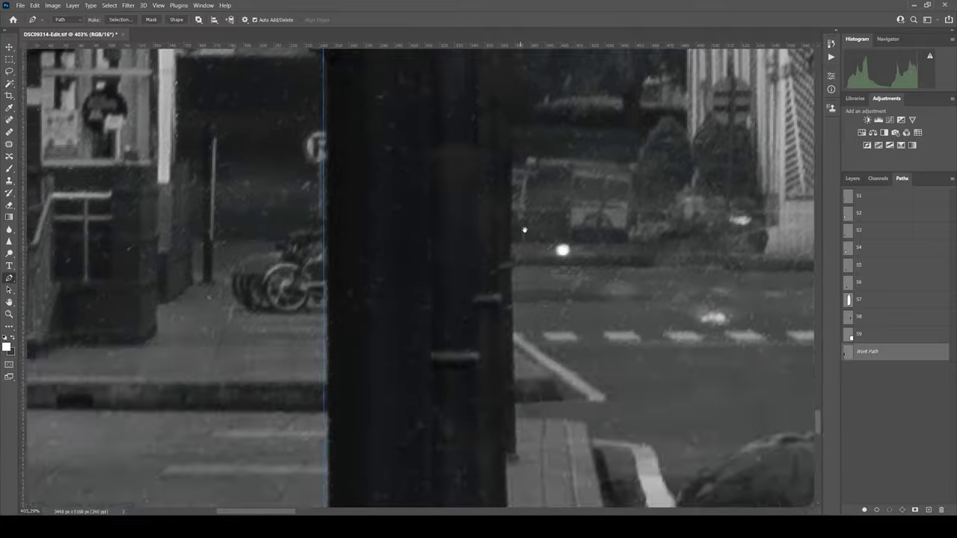
Trace the lamp pole's right edge down to the pavement and finish the path around its base
scroll(524, 277, "up", 6)
scroll(523, 277, "down", 10)
left_click(543, 335)
scroll(553, 355, "down", 12)
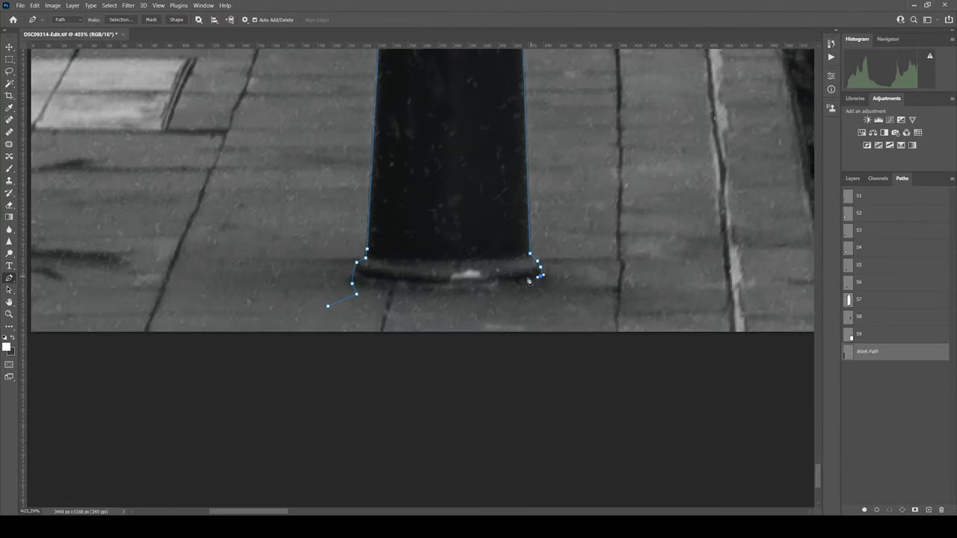
left_click(336, 304)
key("ctrl+0")
scroll(187, 399, "up", 8)
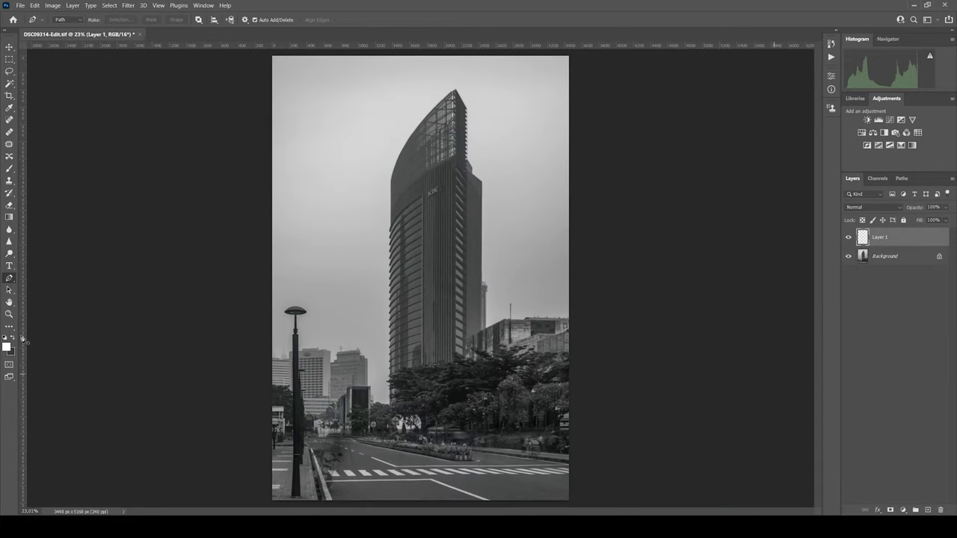
Set the background colour to red and the foreground colour to pure blue
left_click(11, 350)
left_click(566, 120)
left_click(7, 345)
left_click(477, 163)
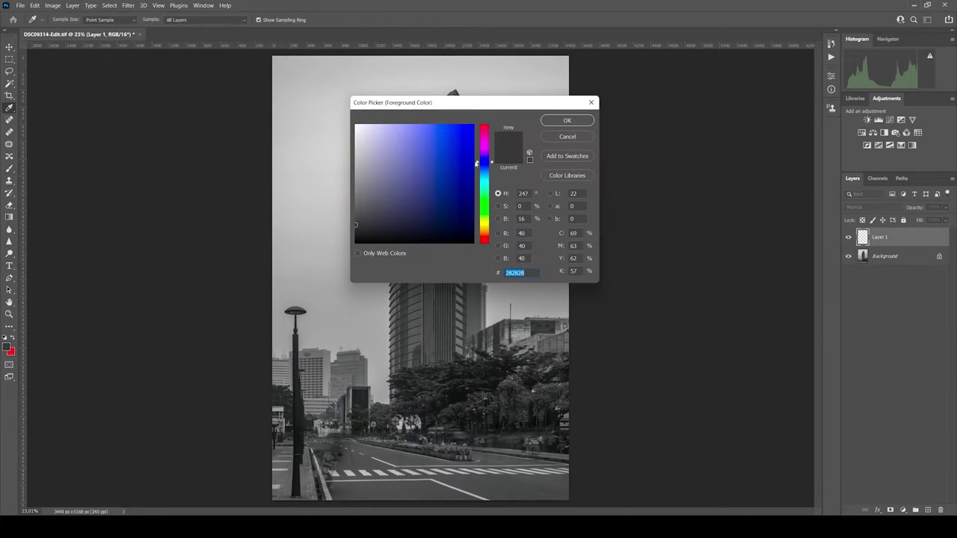
left_click(473, 125)
left_click(567, 121)
Brush red arrows across the left-facing facades and short blue strokes on the right-facing sides of the tower and low building
key("b")
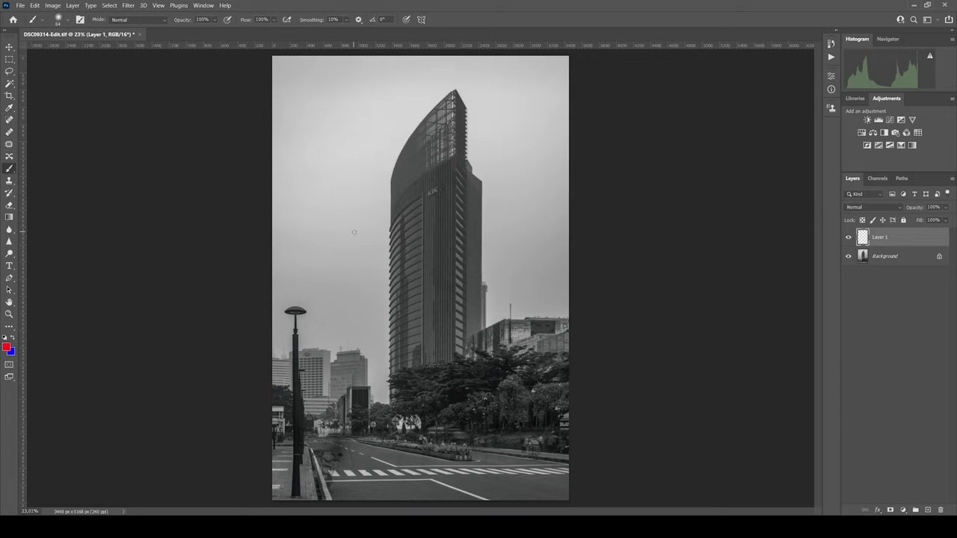
left_click(400, 264)
left_click_drag(396, 228, 429, 216)
left_click_drag(514, 329, 535, 329)
left_click_drag(524, 338, 540, 337)
left_click_drag(525, 349, 551, 347)
left_click_drag(553, 346, 566, 345)
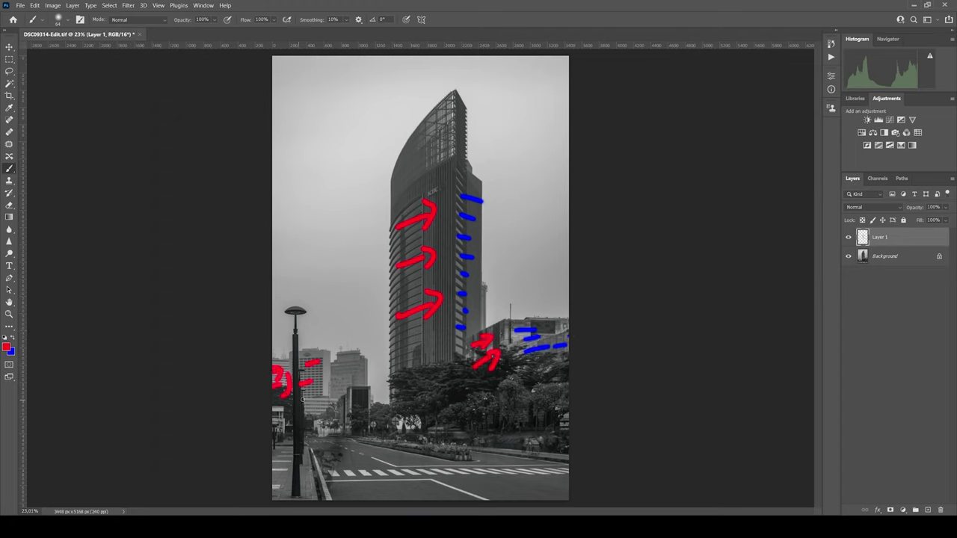
Undo the last red brush strokes over the background buildings beside the street lamp
key("ctrl+z")
key("ctrl+z")
key("ctrl+z")
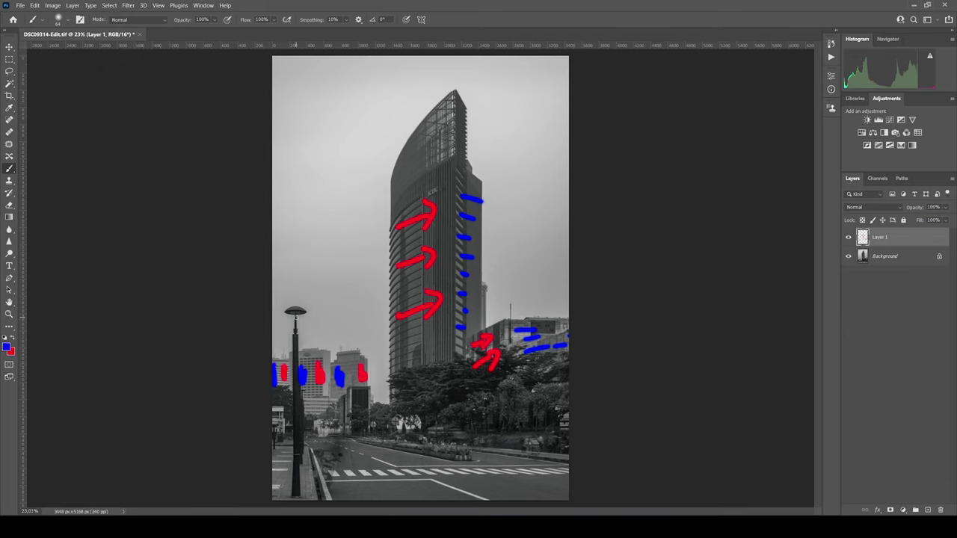
Draw a large red circle over the sky and the tower's left side, and write "Light" inside it
mouse_move(412, 144)
left_mouse_down()
mouse_move(366, 300)
mouse_move(371, 174)
left_mouse_up()
left_click_drag(331, 212, 336, 238)
left_click_drag(344, 220, 344, 235)
left_click(350, 202)
left_click_drag(362, 223, 351, 246)
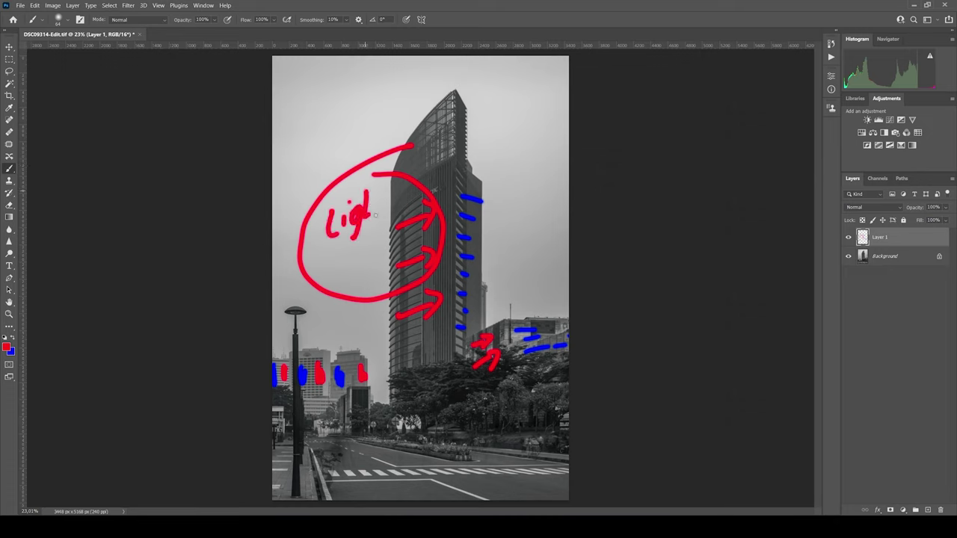
left_click_drag(368, 198, 380, 224)
left_click_drag(386, 198, 389, 225)
Draw three blue arrows from the photo's right edge pointing inward toward the tower
key("x")
left_click_drag(568, 108, 523, 107)
left_click_drag(569, 171, 523, 173)
left_click_drag(568, 229, 523, 237)
left_click_drag(542, 214, 553, 250)
left_click_drag(535, 154, 539, 191)
left_click_drag(533, 90, 534, 127)
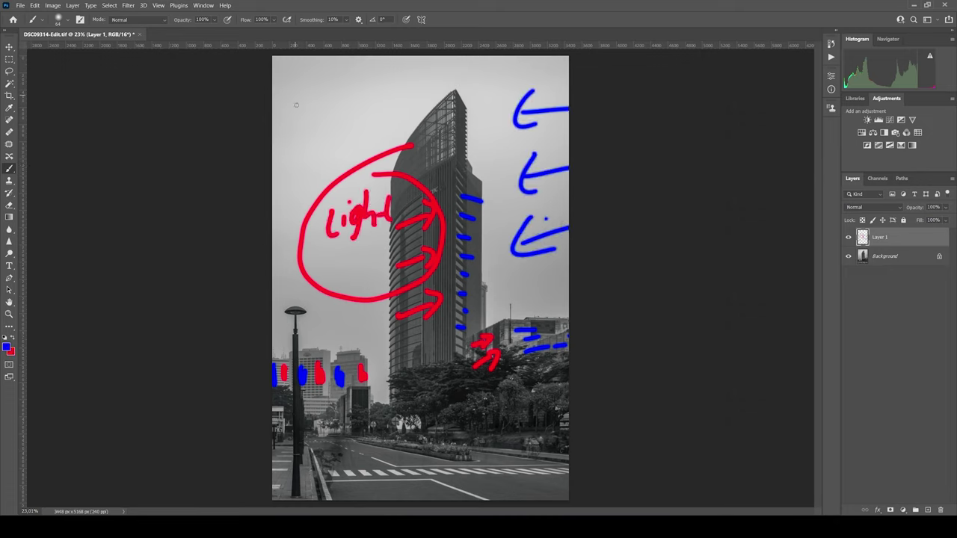
Draw three blue arrows pointing inward from the photo's left edge and three pointing down from the top of the sky
key("x")
left_click_drag(277, 108, 335, 108)
left_click_drag(280, 160, 310, 157)
left_click_drag(274, 212, 296, 204)
left_click_drag(317, 86, 321, 129)
left_click_drag(387, 60, 388, 88)
left_click_drag(493, 56, 485, 89)
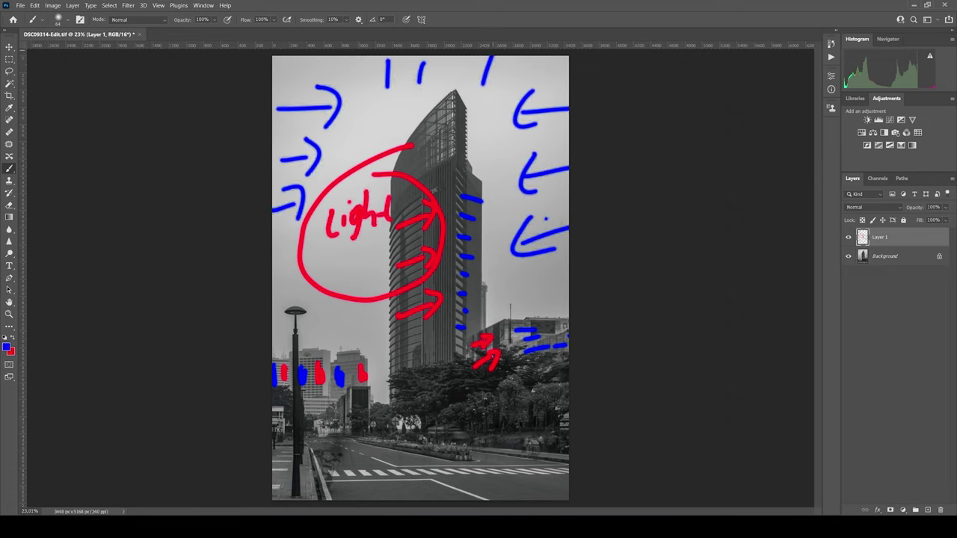
left_click_drag(420, 61, 424, 96)
left_click_drag(375, 77, 402, 84)
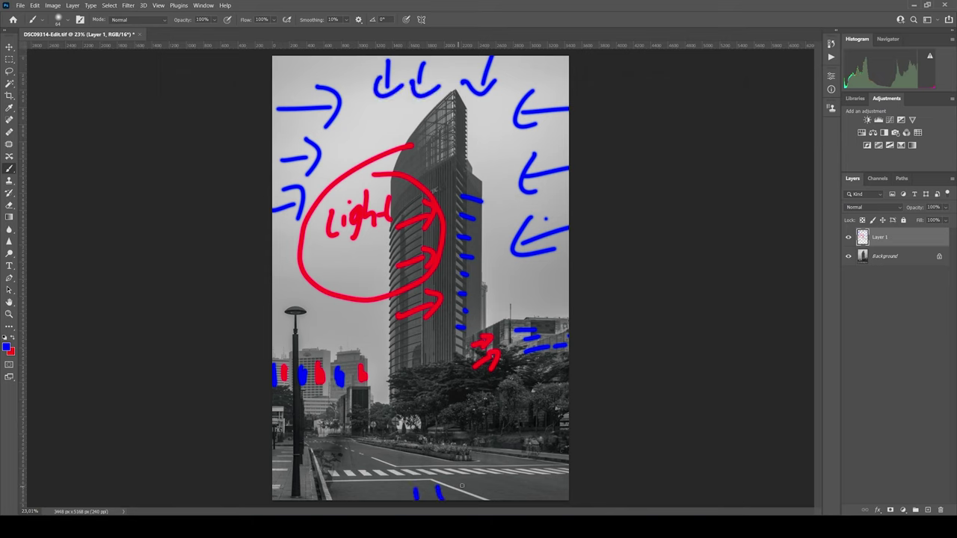
Mark the street area with blue strokes around the road and across the trees, and a red oval around the crosswalk
left_click_drag(465, 484, 483, 496)
left_click_drag(513, 483, 533, 498)
left_click_drag(313, 432, 333, 441)
key("x")
mouse_move(389, 430)
left_mouse_down()
mouse_move(404, 435)
mouse_move(329, 478)
mouse_move(553, 447)
left_mouse_up()
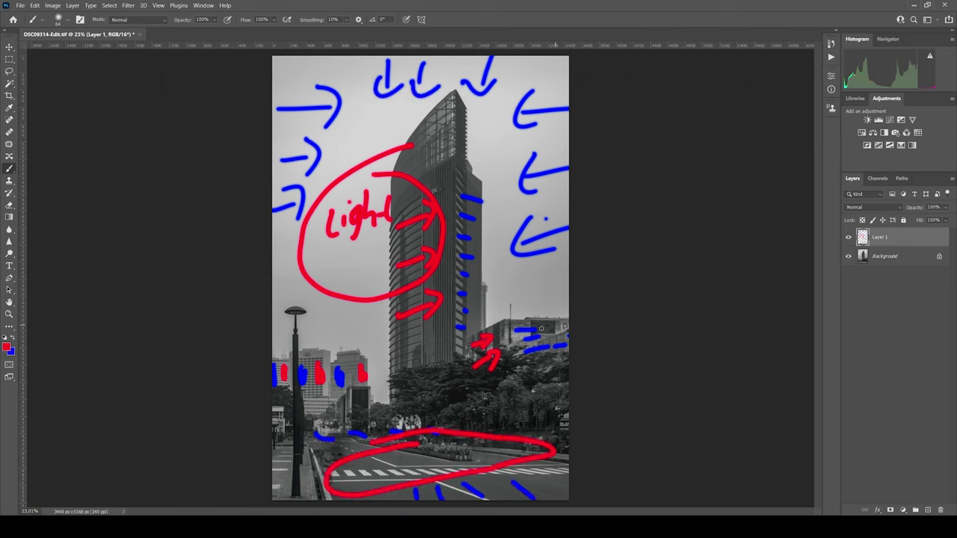
left_click_drag(441, 395, 568, 413)
mouse_move(373, 402)
left_mouse_down()
mouse_move(317, 435)
mouse_move(418, 413)
left_mouse_up()
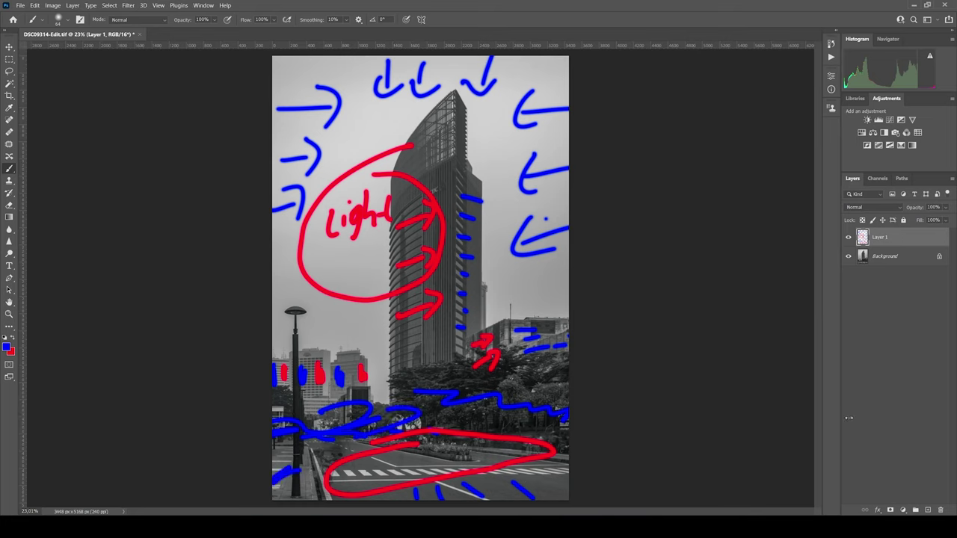
Hide the annotation layer and open the Background layer in Silver Efex Pro 3
left_click(848, 237)
left_click(889, 256)
left_click(128, 6)
mouse_move(224, 257)
left_click(319, 228)
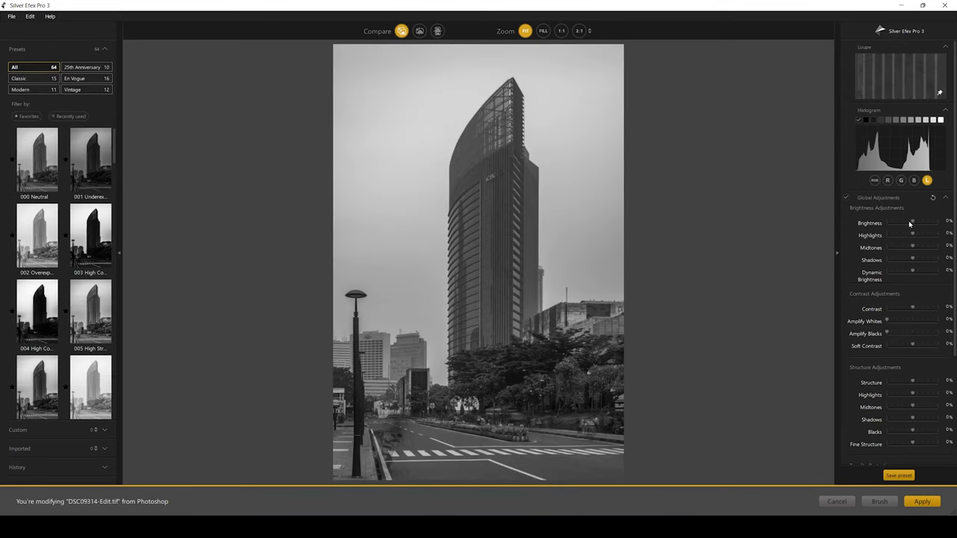
Set Brightness to -65%, Highlights to -32%, Midtones to -20%, Shadows to -12%, Contrast to 6% and Amplify Blacks to 4%
left_click_drag(912, 222, 909, 260)
left_click(913, 309)
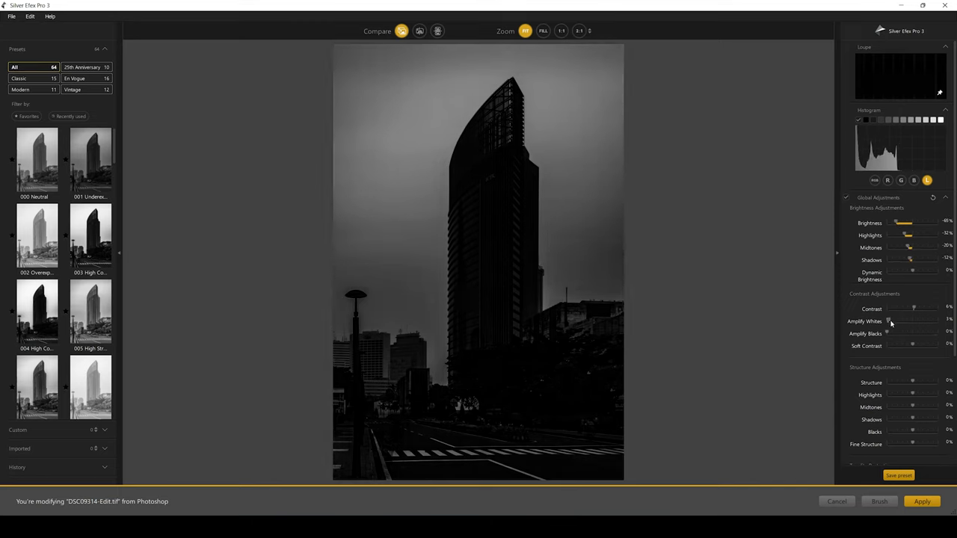
left_click_drag(890, 323, 886, 322)
left_click(888, 334)
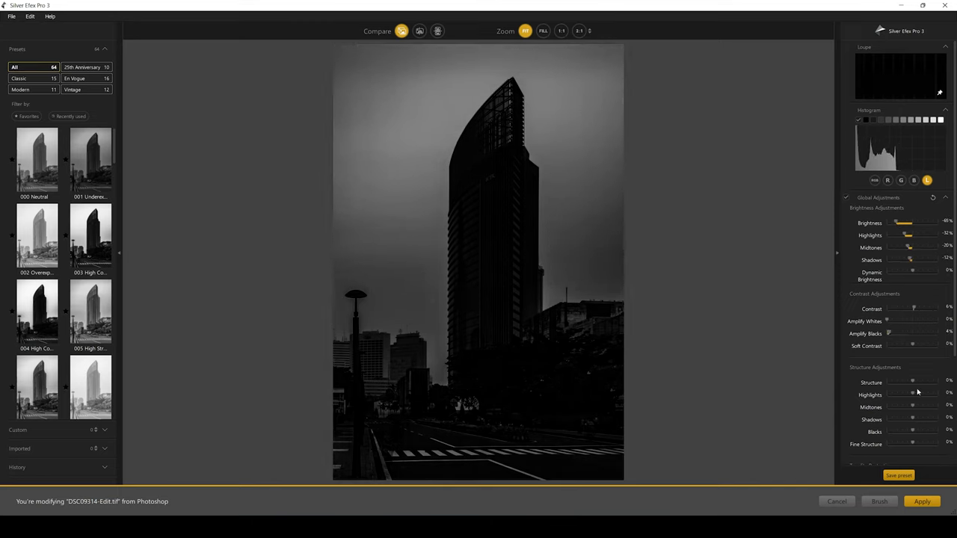
Set Midtones to -21%, Shadows to -9% and Structure to -81%, reduce the structure Highlights and Midtones, and apply the filter
left_click(910, 260)
left_click_drag(909, 248, 906, 249)
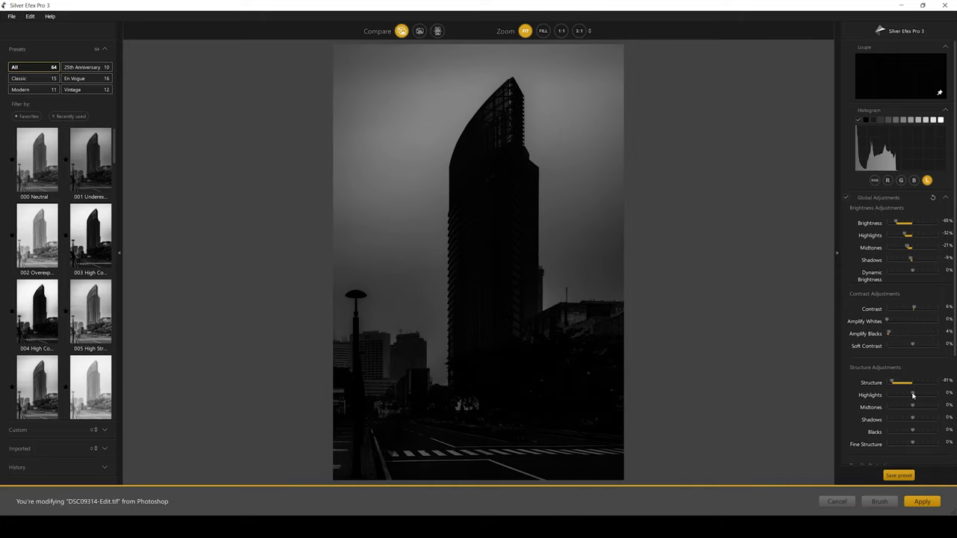
mouse_move(913, 395)
left_mouse_down()
mouse_move(902, 395)
mouse_move(904, 407)
left_mouse_up()
left_click_drag(899, 223, 897, 223)
left_click(921, 500)
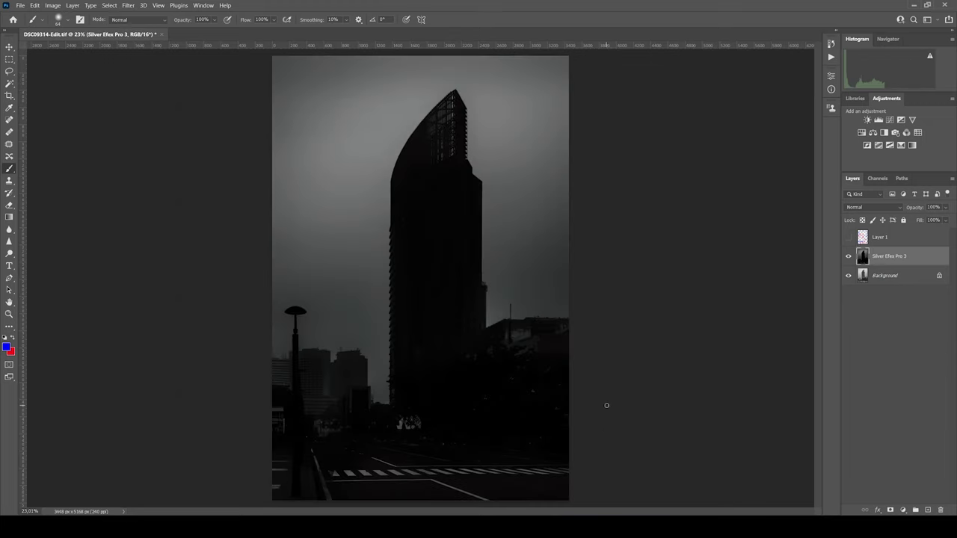
Open the original Background layer in Silver Efex Pro 3 for a second, separate rendering
left_click(867, 278)
left_click(128, 5)
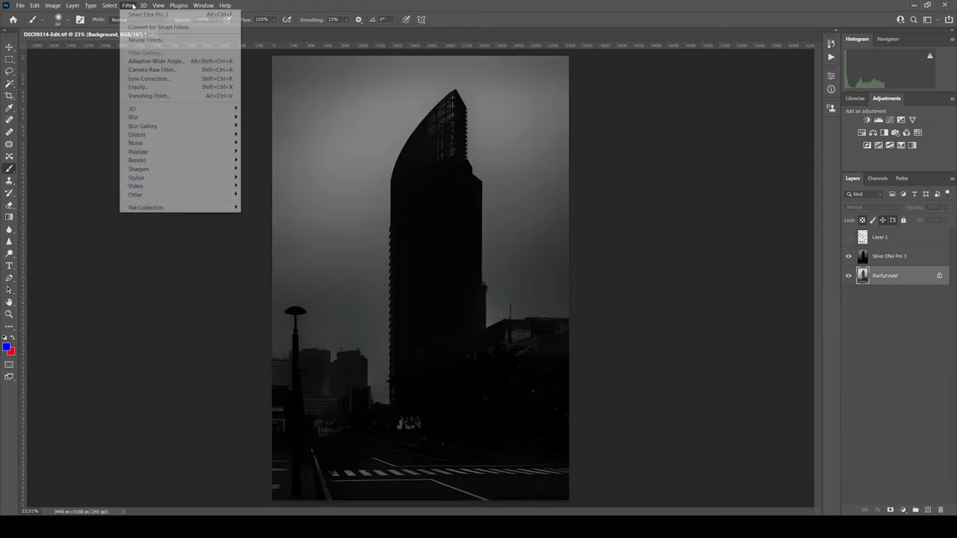
mouse_move(149, 207)
left_click(299, 261)
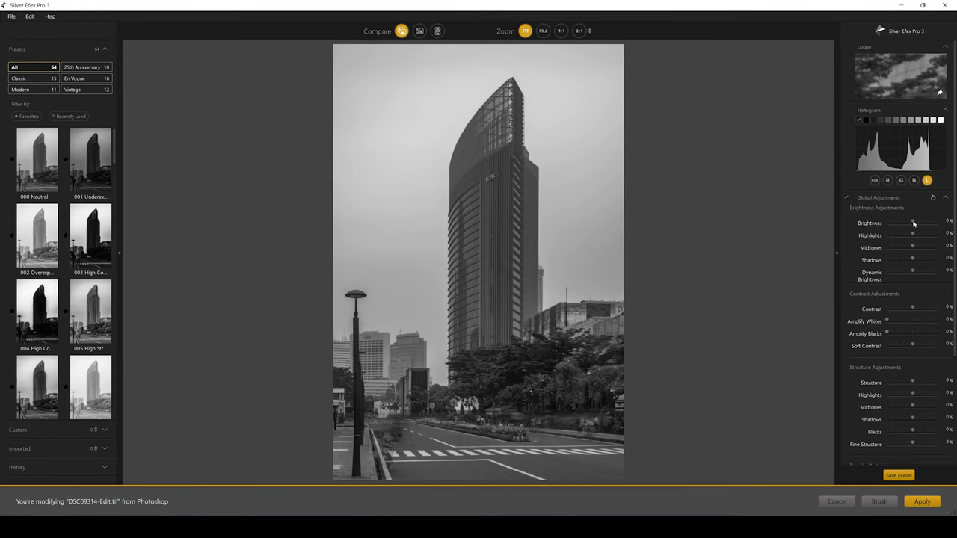
Set Brightness to -32%, Highlights -13%, Midtones -7%, Contrast 23%, Amplify Whites 10% and Structure -31%, and apply the filter
left_click_drag(911, 223, 909, 235)
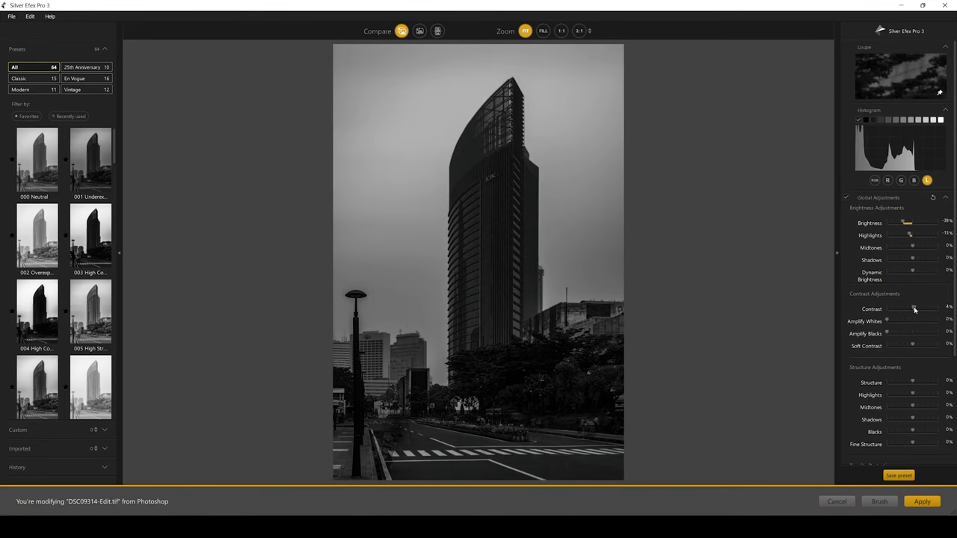
left_click_drag(913, 307, 916, 308)
left_click_drag(911, 247, 910, 247)
left_click_drag(887, 321, 894, 322)
left_click_drag(911, 382, 903, 382)
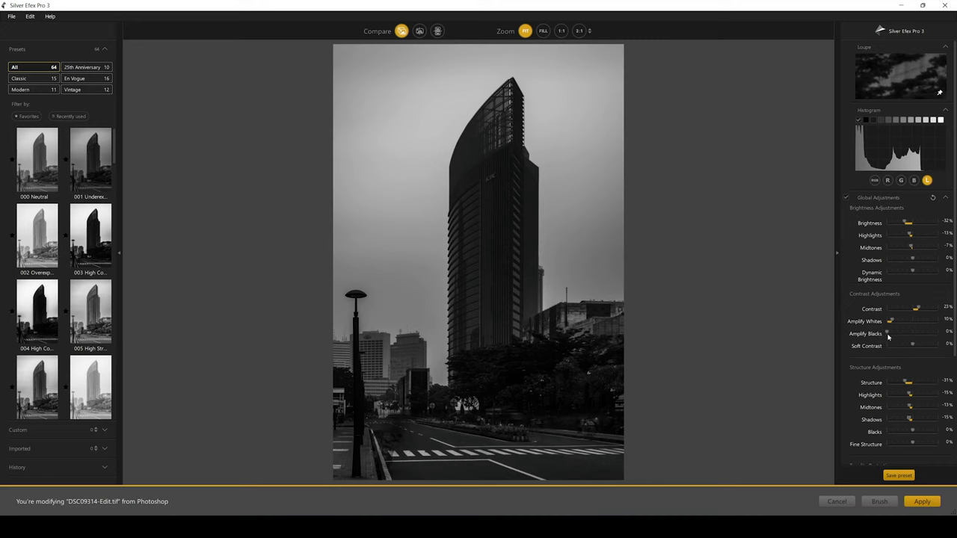
left_click(922, 502)
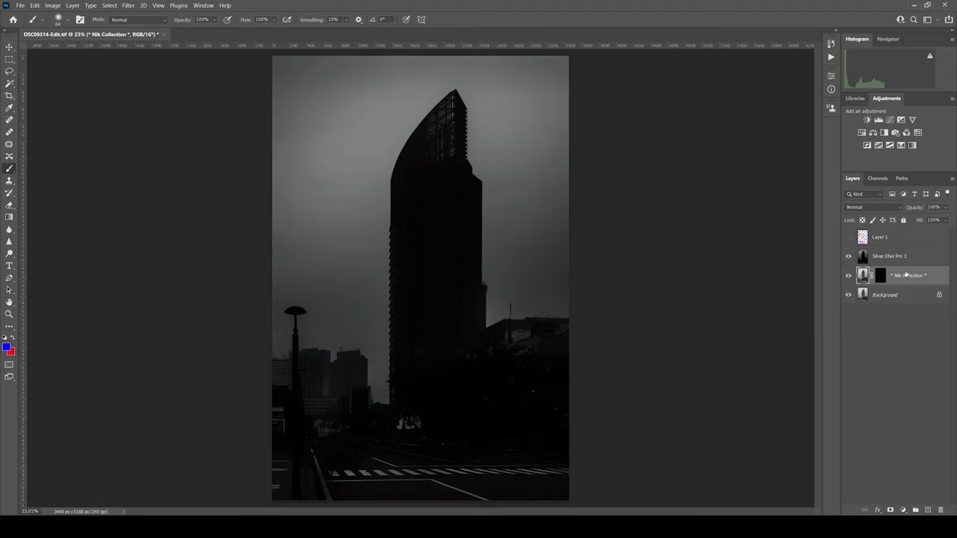
Delete the Nik Collection layer's mask and place that layer above the Silver Efex Pro 3 layer
left_click(126, 6)
mouse_move(191, 207)
left_click(268, 247)
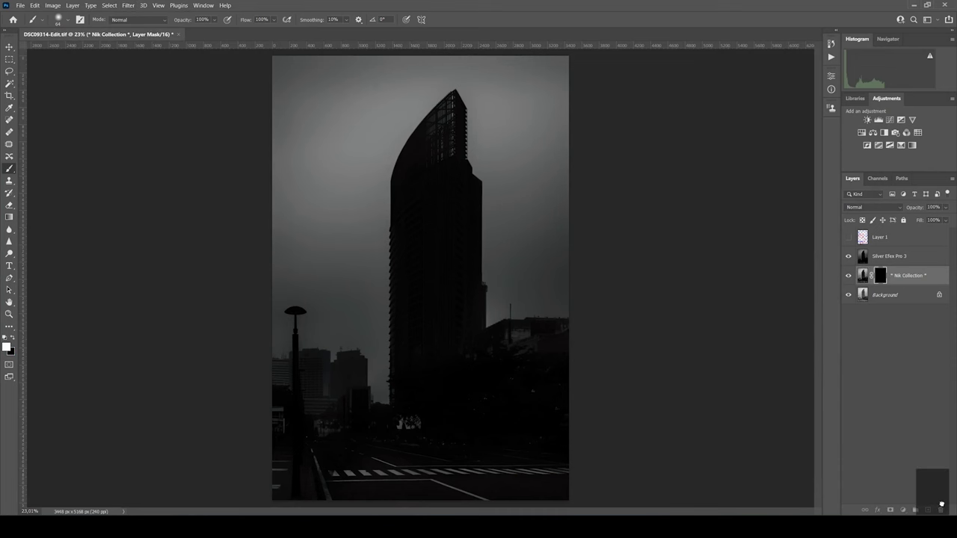
key("Return")
left_click(849, 256)
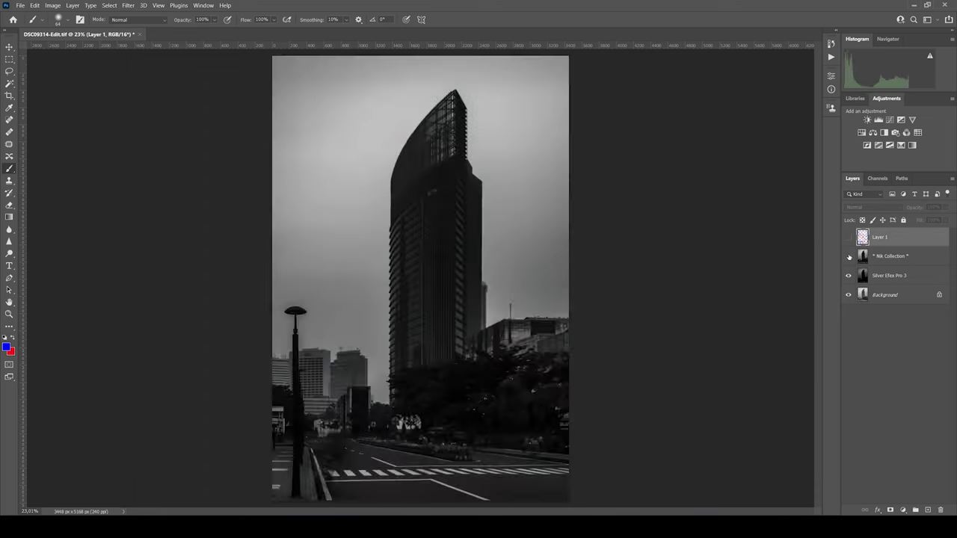
Load path S1 as a selection and turn it into a layer mask on the Nik Collection layer
left_click(894, 256)
key("i")
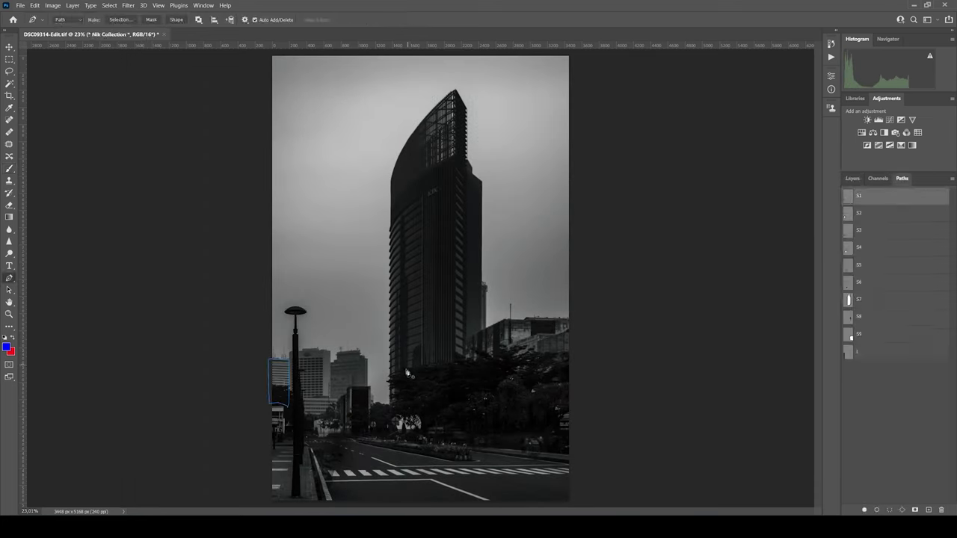
right_click(376, 135)
right_click(279, 161)
left_click(322, 197)
key("Return")
left_click(852, 178)
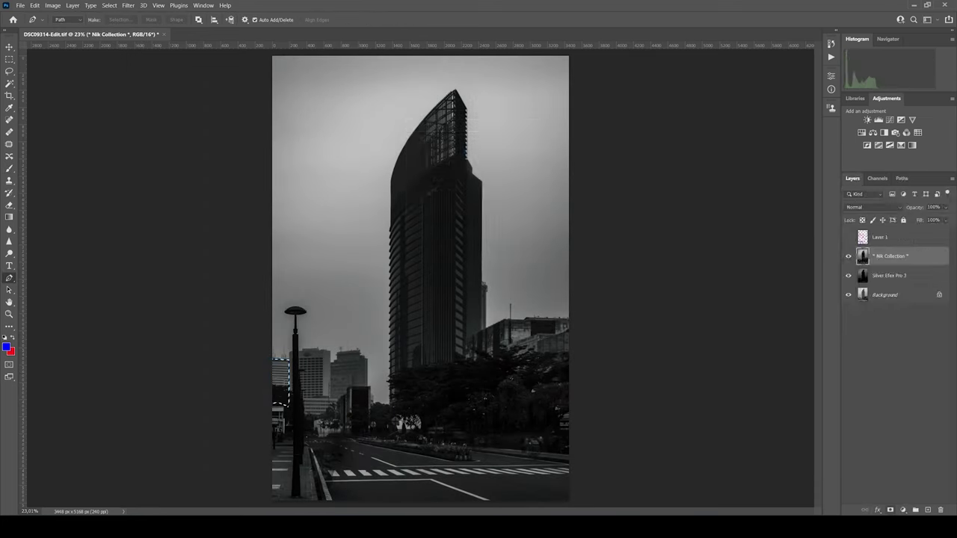
left_click(914, 510, "alt")
Load path S2 as a selection, fill it with white on the Nik Collection mask and deselect
left_click(902, 178)
left_click(858, 212)
right_click(386, 170)
left_click(429, 205)
key("Return")
key("p")
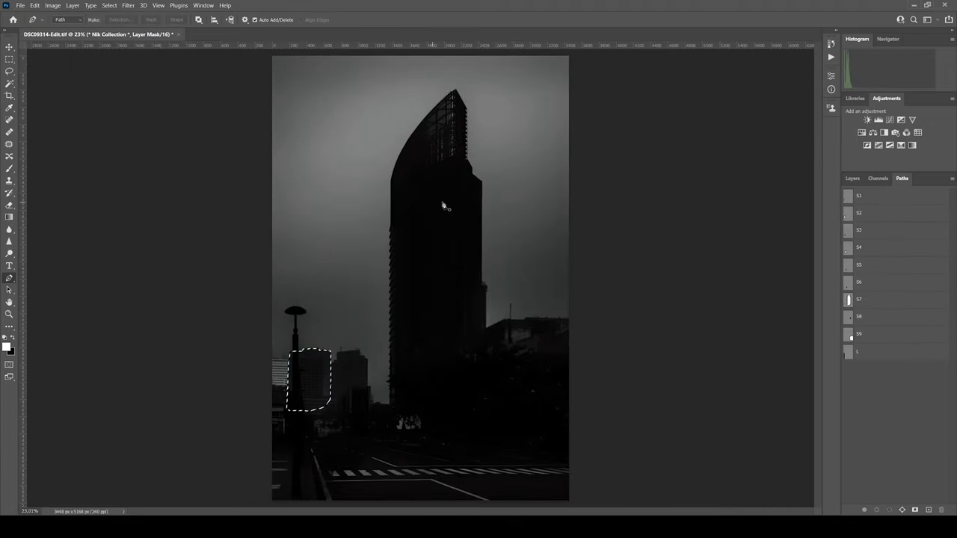
left_click(852, 178)
key("b")
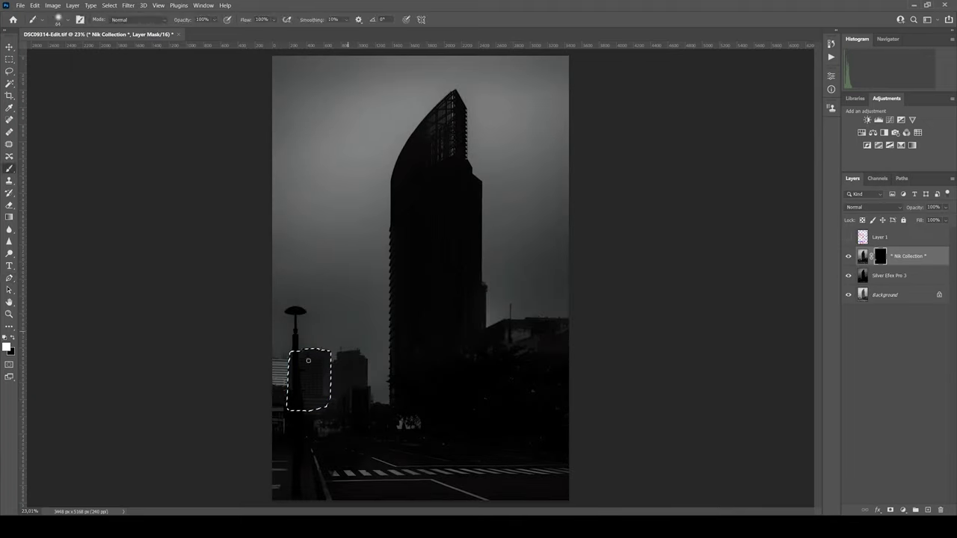
key("ctrl+BackSpace")
key("ctrl+d")
Load path S3 as a selection and fill it with white on the Nik Collection mask
left_click(902, 178)
left_click(858, 230)
right_click(407, 291)
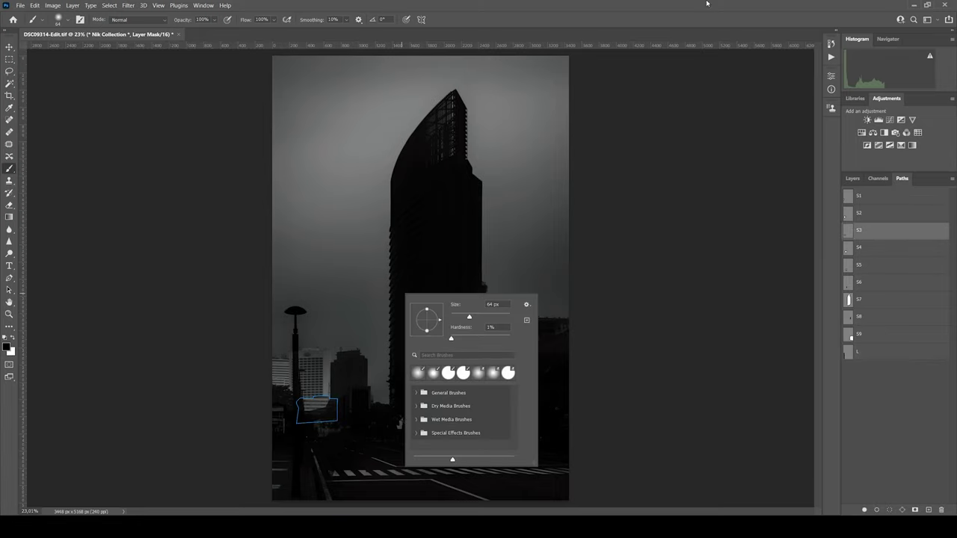
key("Escape")
key("p")
right_click(407, 276)
left_click(373, 273)
key("Return")
Load paths S4 and S5 as selections and reveal both areas on the Nik Collection mask
left_click(858, 247)
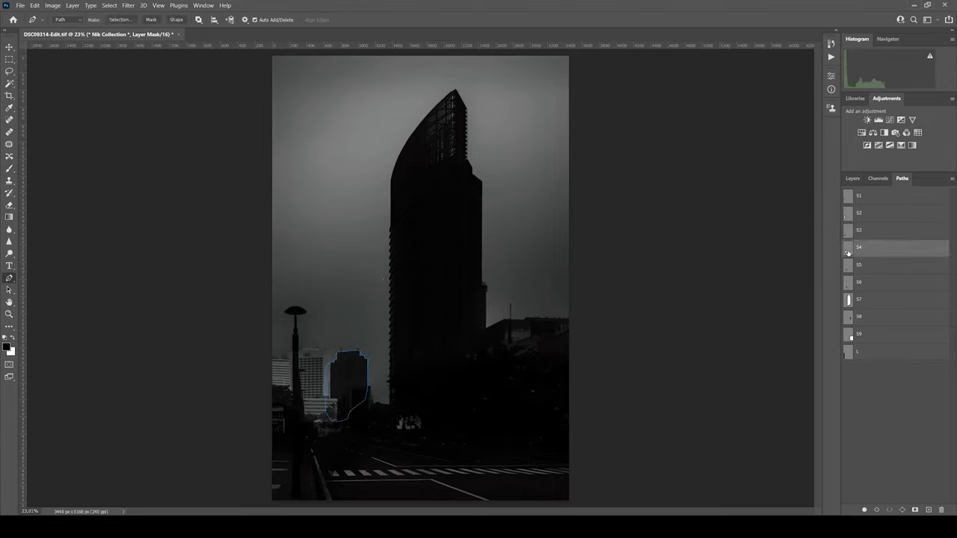
right_click(443, 198)
left_click(442, 198)
key("Return")
left_click(858, 299)
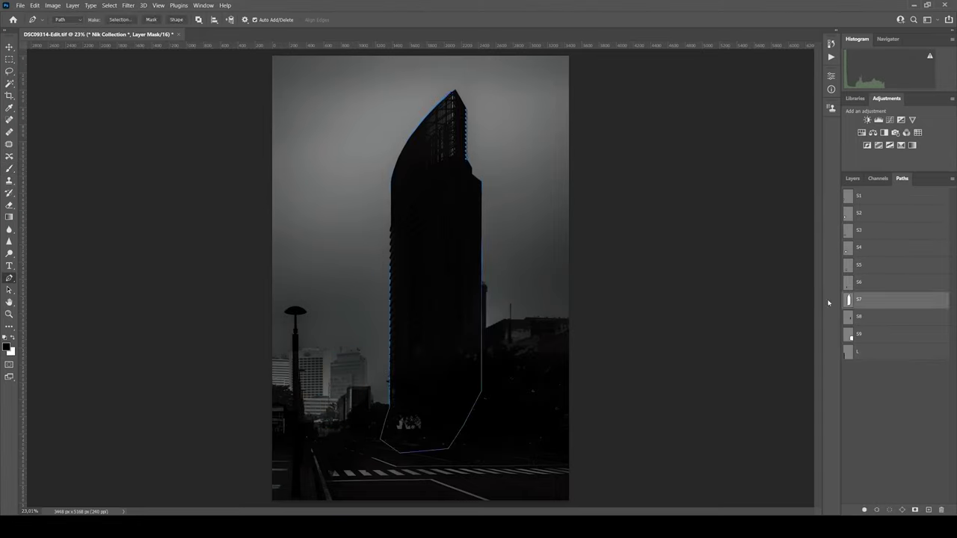
left_click(858, 264)
right_click(434, 193)
left_click(433, 193)
key("Return")
Load path S6 and the main tower's path S7 as selections and reveal them on the Nik Collection mask
left_click(858, 282)
right_click(353, 174)
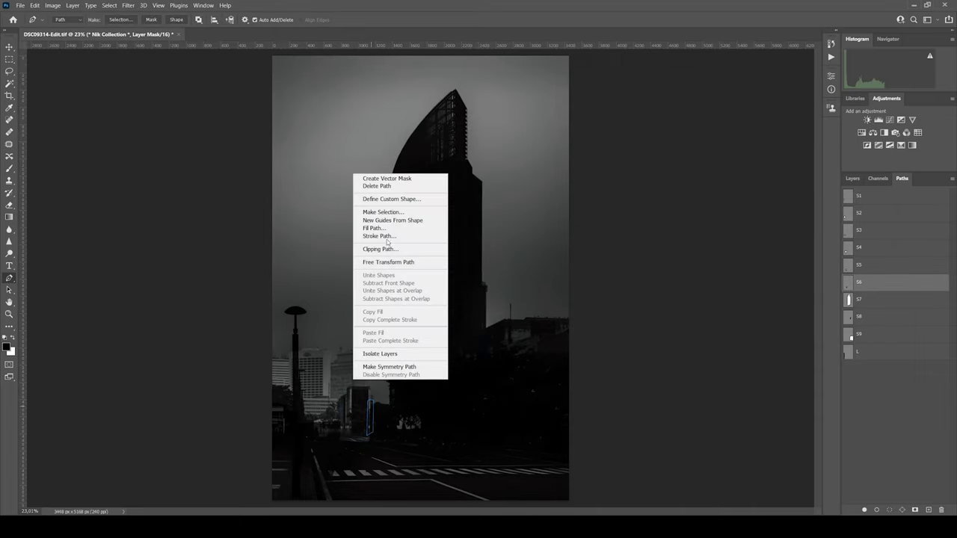
left_click(387, 212)
key("Return")
left_click(858, 316)
left_click(858, 299)
right_click(448, 224)
left_click(483, 263)
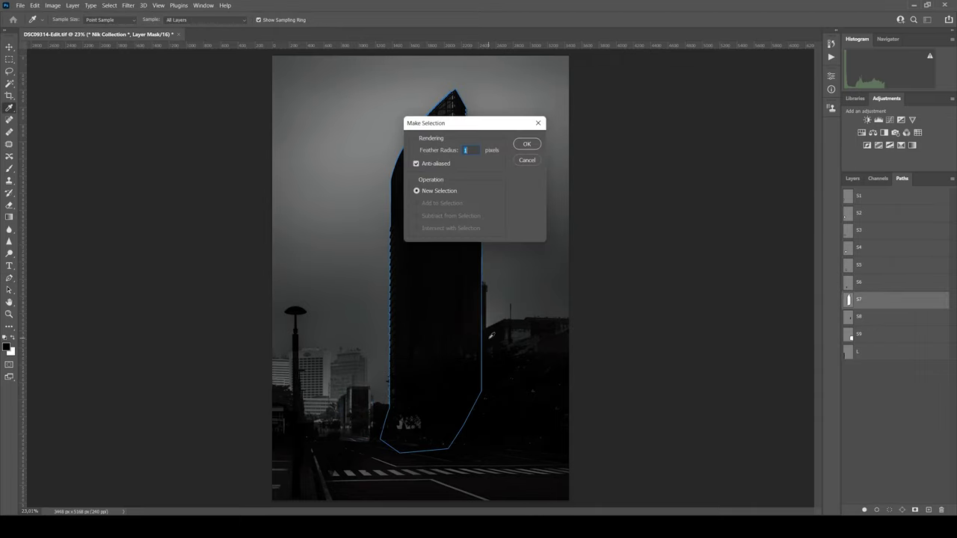
key("Return")
Load paths S8 and S9 as selections and reveal both areas on the Nik Collection mask
left_click(858, 316)
right_click(559, 330)
left_click(594, 368)
key("Return")
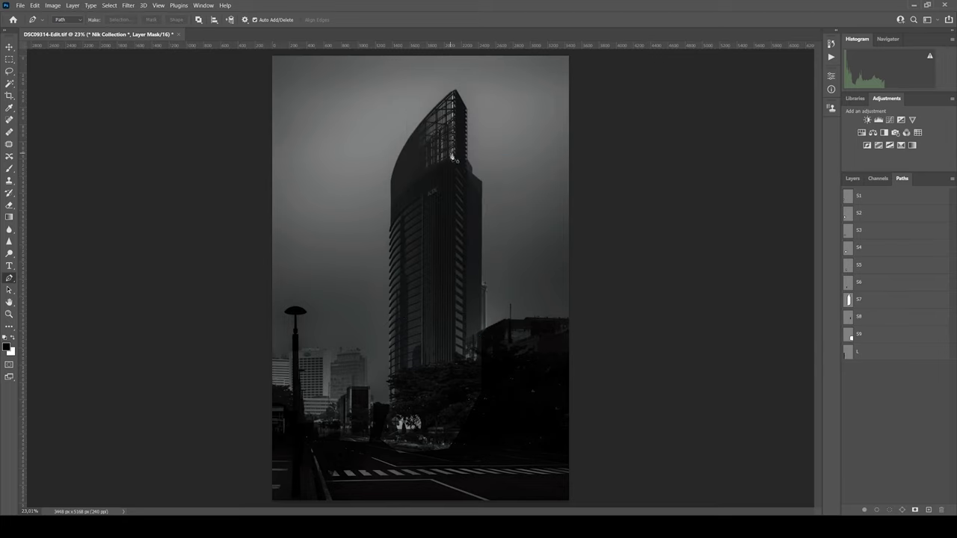
left_click(858, 334)
right_click(522, 357)
left_click(556, 187)
key("Return")
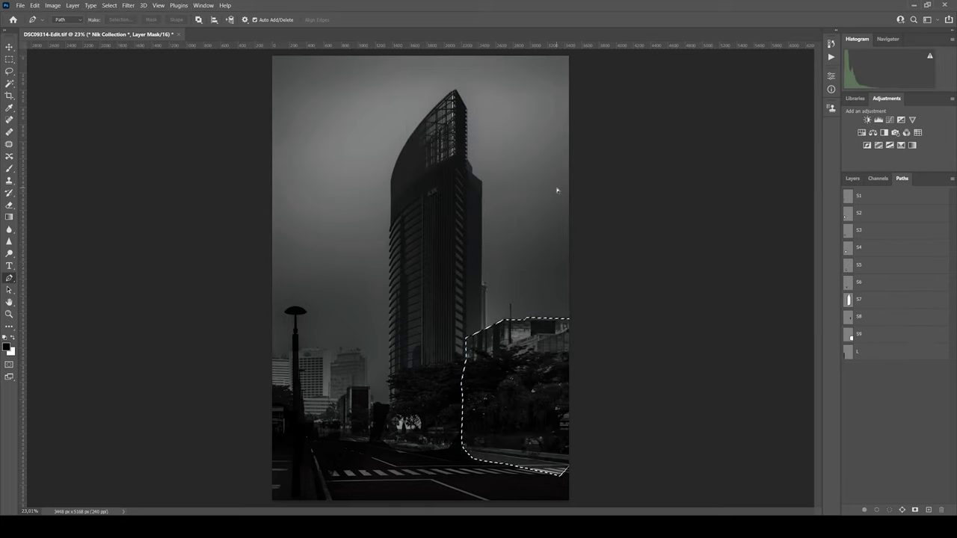
scroll(307, 383, "down", 2)
left_click(852, 179)
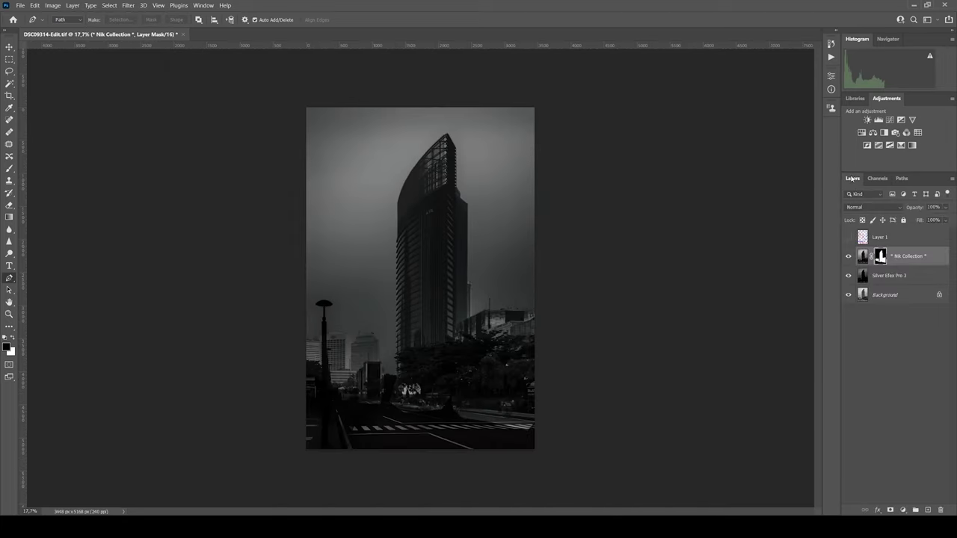
left_click(877, 275)
left_click(889, 120)
mouse_move(771, 161)
left_mouse_down()
mouse_move(774, 177)
mouse_move(773, 160)
left_mouse_up()
key("ctrl+z")
key("ctrl+z")
Add a Curves layer clipped to the Nik Collection layer and darken the tones with a point at input 92, output 79
left_click(907, 256)
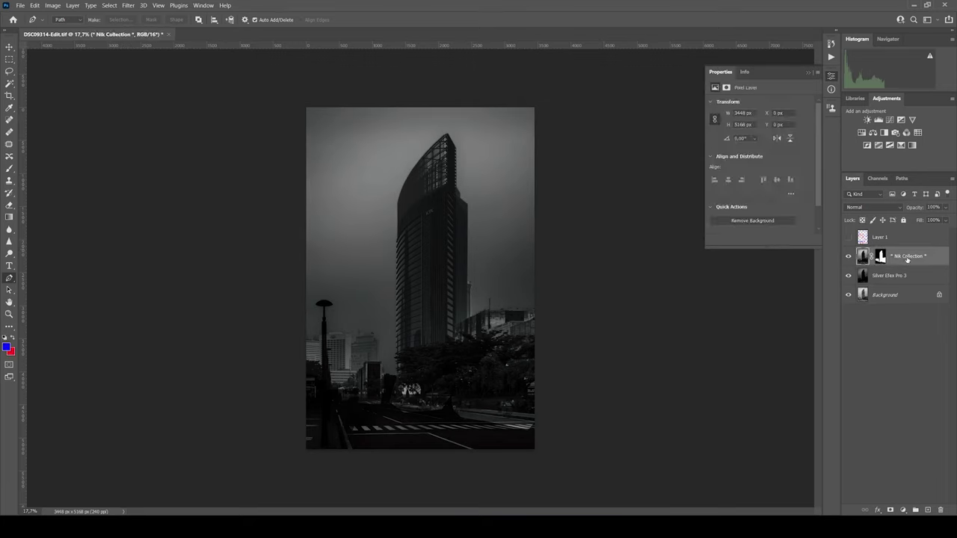
left_click(890, 119)
scroll(352, 282, "up", 2)
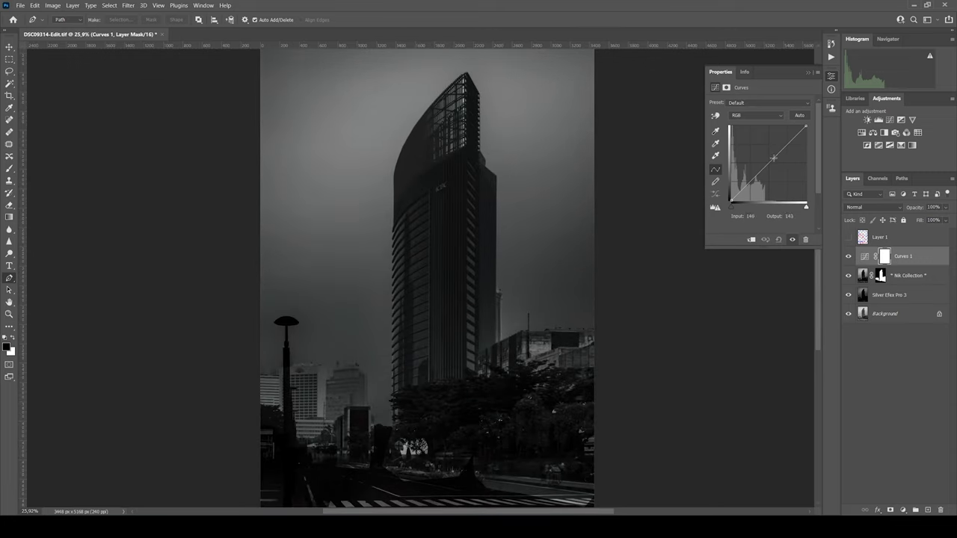
left_click(774, 159)
left_click_drag(789, 142, 765, 172)
key("ctrl+alt+g")
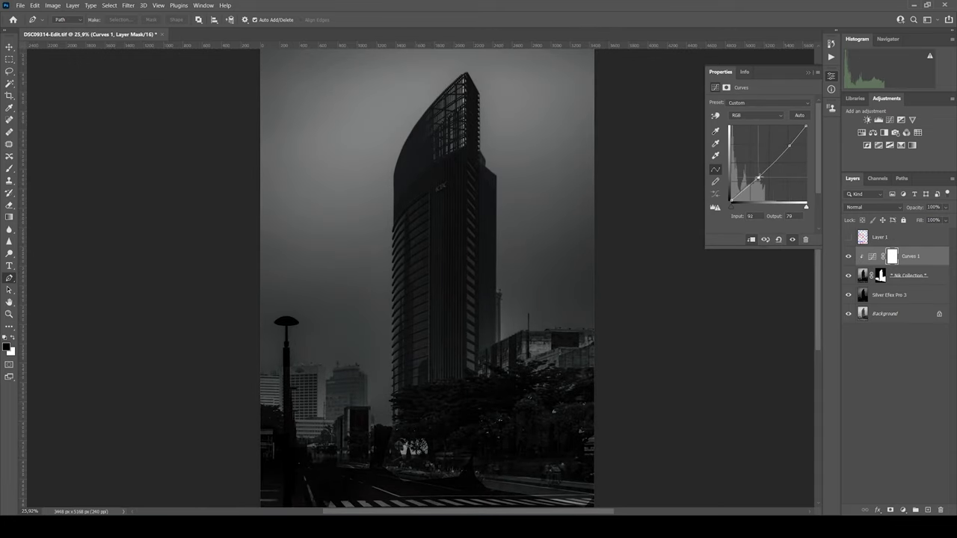
Add a clipped Curves layer masked to the far-left building using its path, and lower the curve to darken the building
left_click(890, 120)
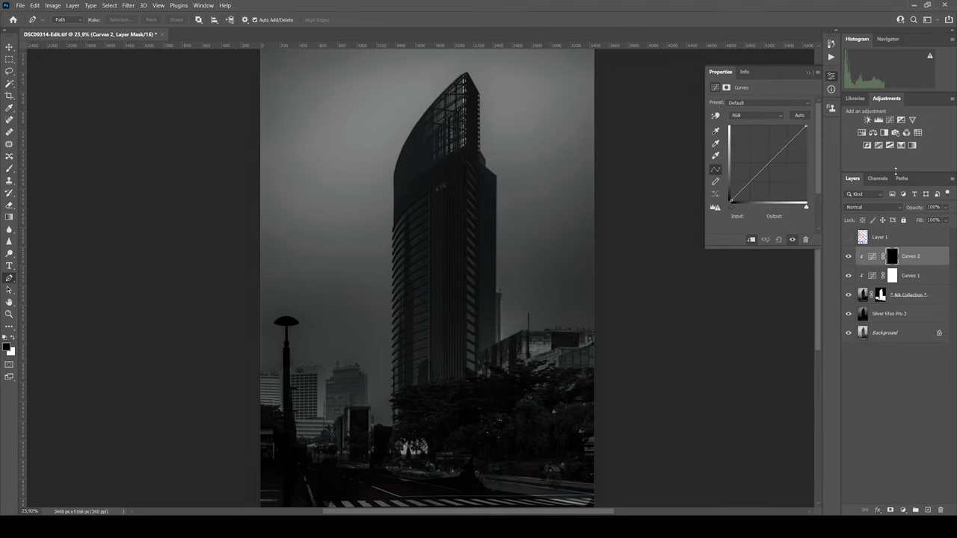
left_click(901, 178)
right_click(267, 136)
left_click(299, 157)
key("Return")
left_click(852, 178)
scroll(216, 476, "up", 10)
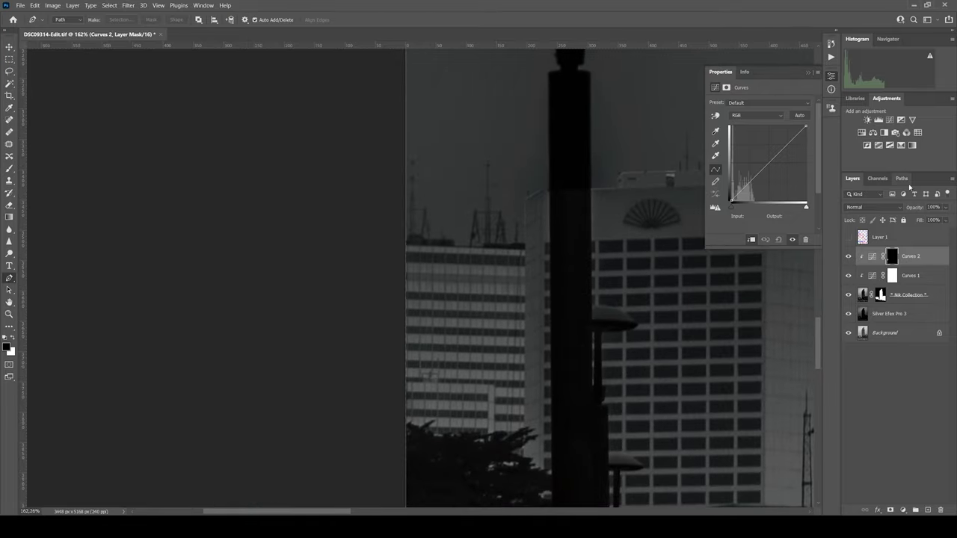
left_click_drag(775, 159, 777, 170)
Add a clipped, black-masked Curves layer, load the far-left building's mask as a selection and draw a white gradient from its right side
right_click(906, 256)
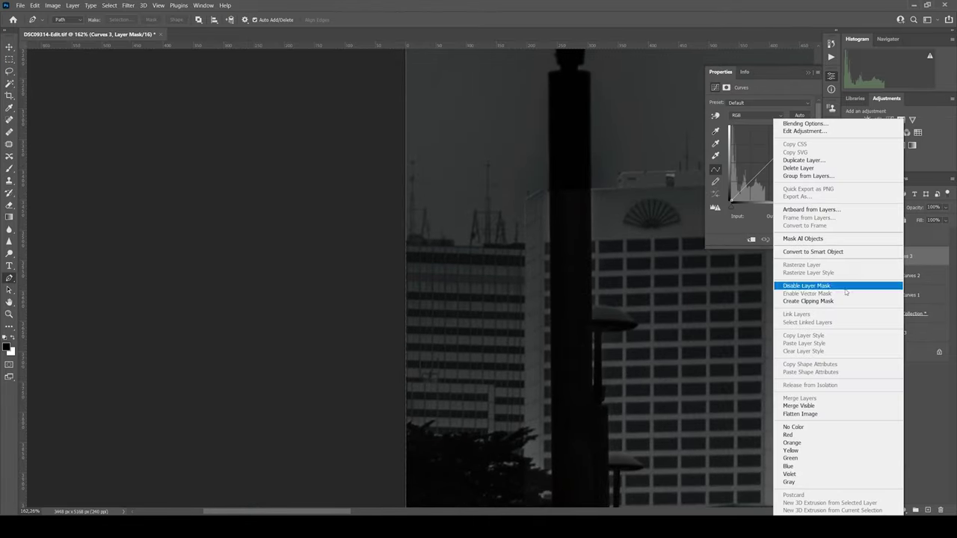
left_click(896, 283)
left_click(896, 279, "ctrl")
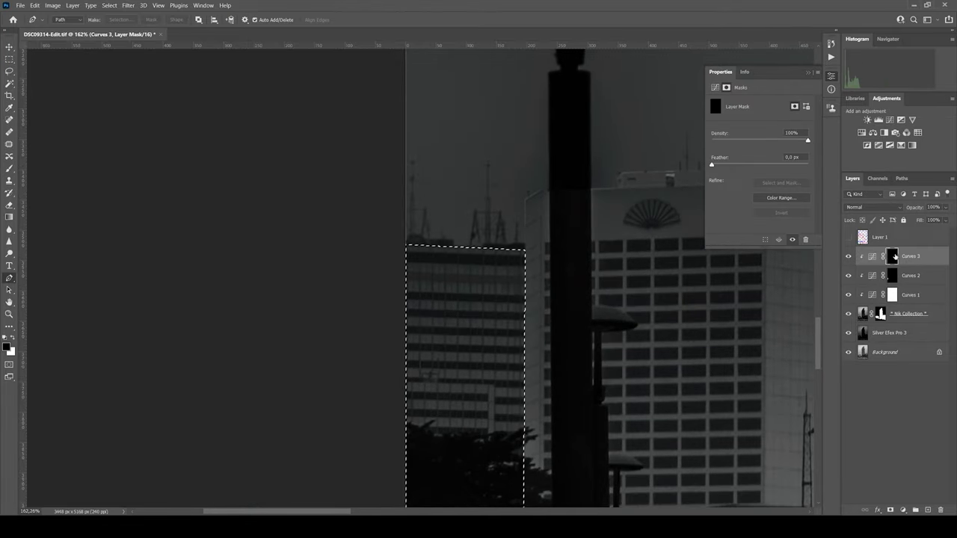
key("g")
key("x")
left_click_drag(574, 351, 443, 357)
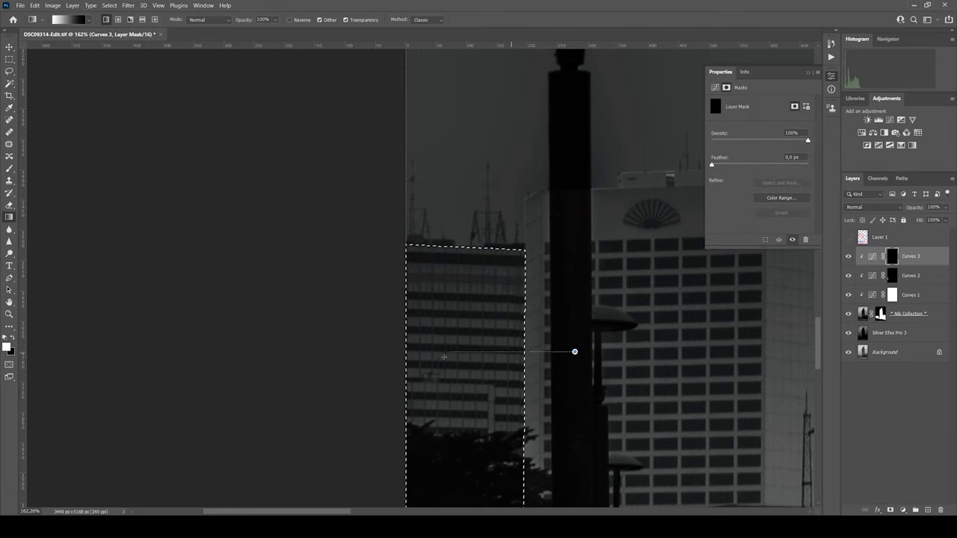
Raise the Curves 3 curve with a point at input 154, output 219, and redraw the mask gradient over the far-left building
left_click(873, 257)
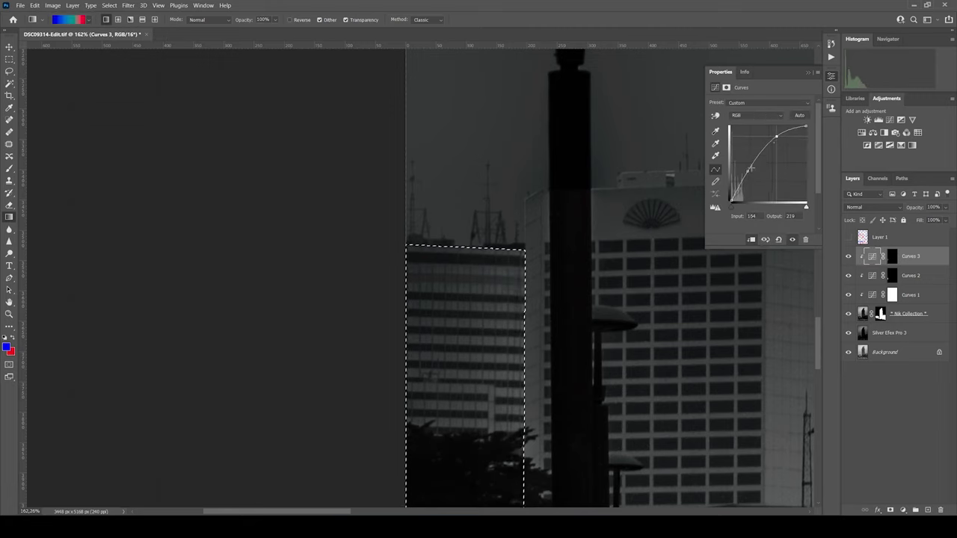
left_click(891, 256)
left_click_drag(555, 364, 455, 359)
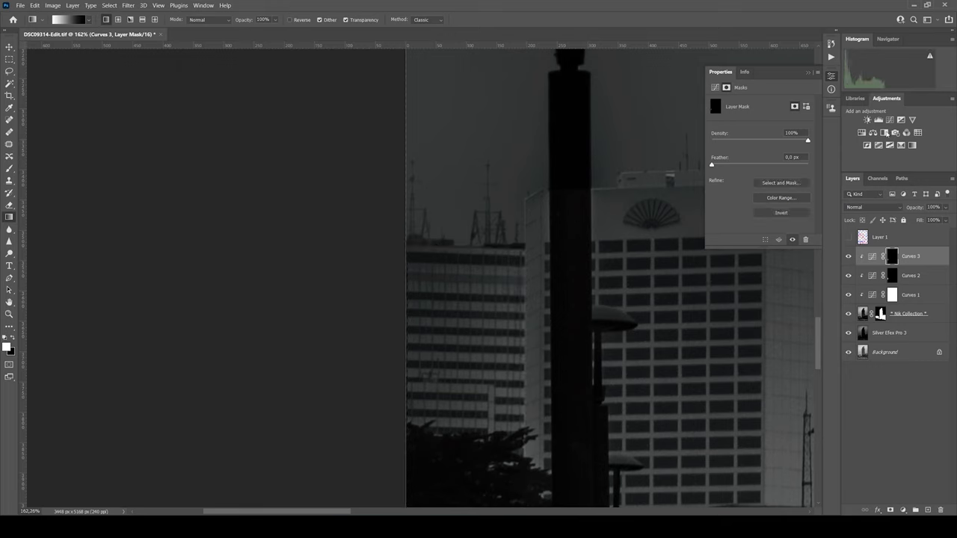
Add a clipped Curves layer with a point at input 109, output 190, reselect the far-left building and lighten its right side with a mask gradient
right_click(906, 256)
left_click(852, 285)
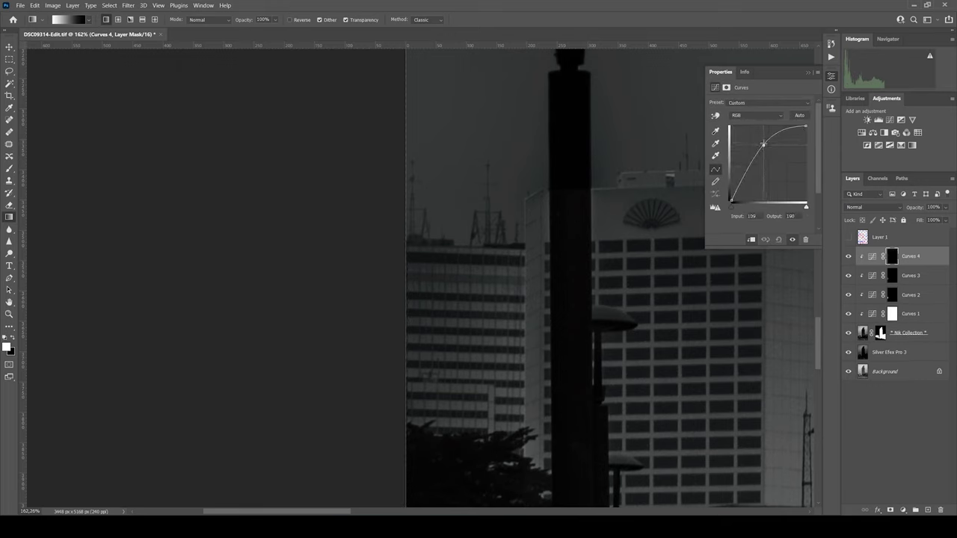
key("ctrl+shift+d")
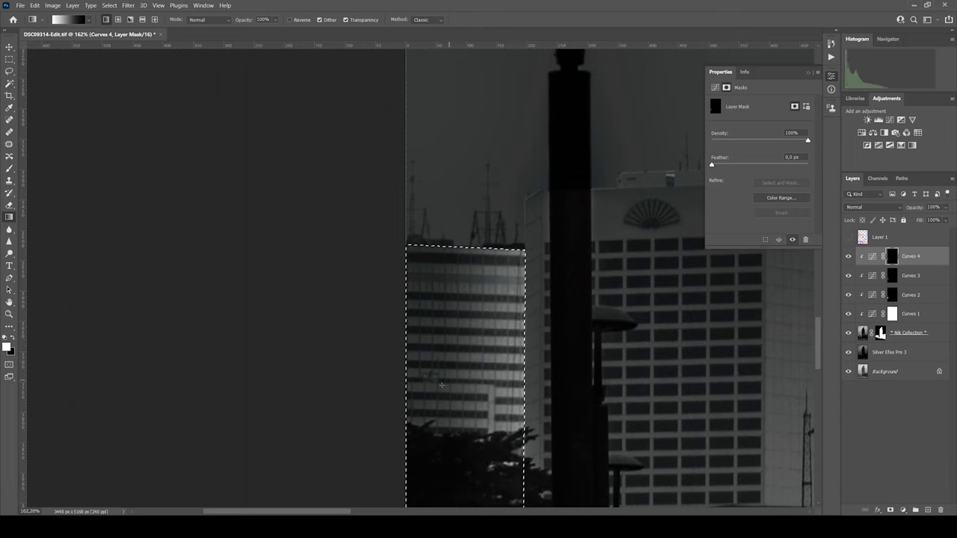
Add a fifth clipped Curves layer with a point at input 127, output 187, and apply it to the far-left building with a mask gradient
left_click(889, 120)
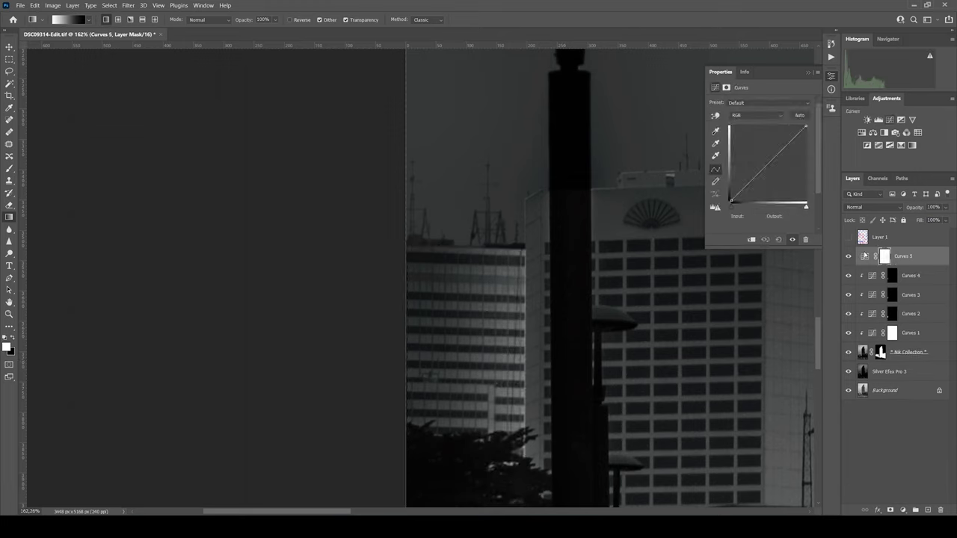
right_click(908, 255)
left_click(852, 302)
left_click(872, 256)
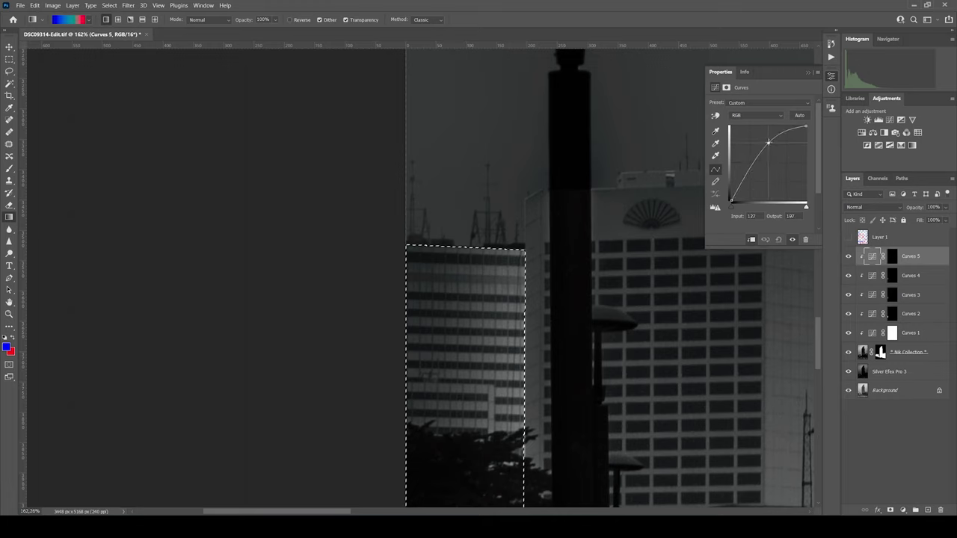
left_click(891, 257)
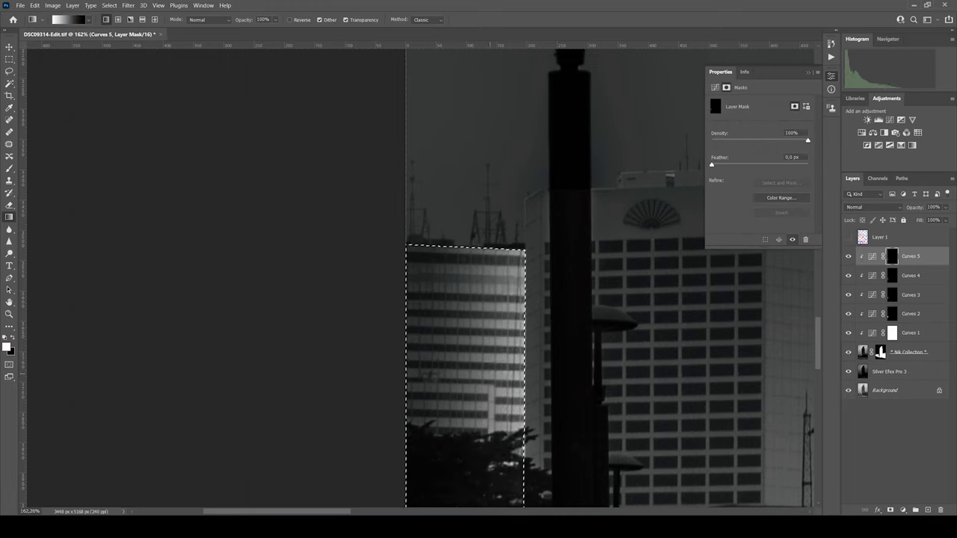
Refine the Curves 5 curve with a shadow point at input 41, output 82, and deselect the far-left building
left_click(871, 256)
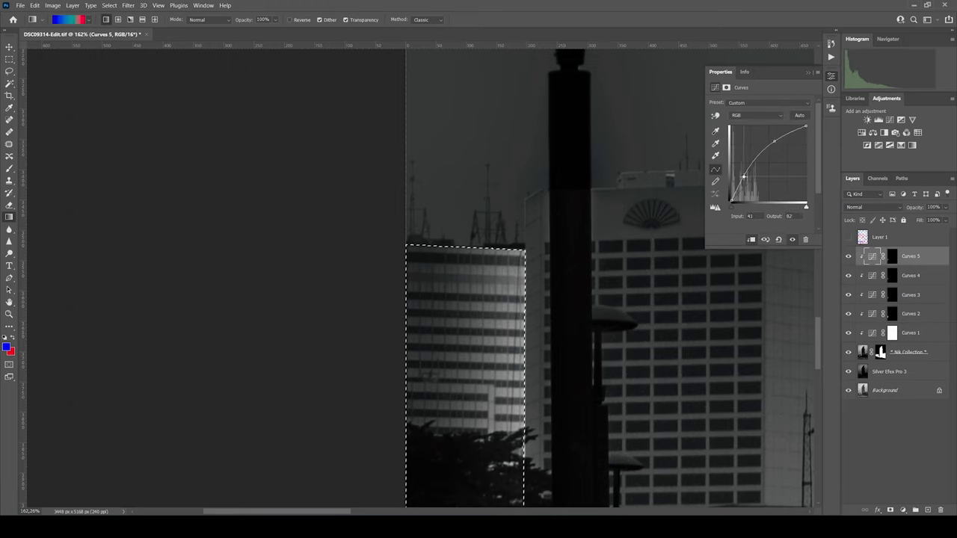
left_click(891, 257)
key("ctrl+d")
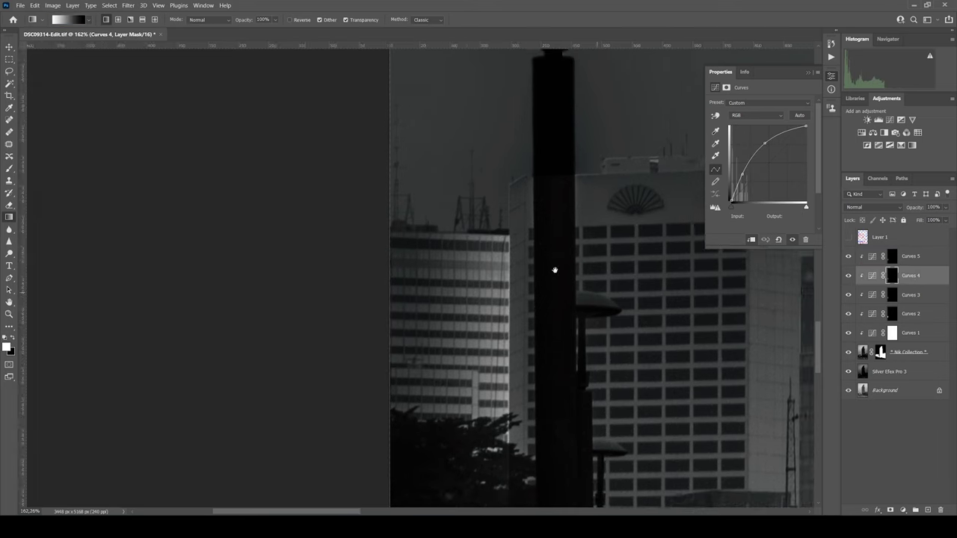
Add a clipped Curves 6 layer, select the fan-logo tower from its path, fill the mask with white there and deselect
left_click_drag(556, 269, 441, 269)
key("d")
right_click(916, 257)
left_click(878, 119)
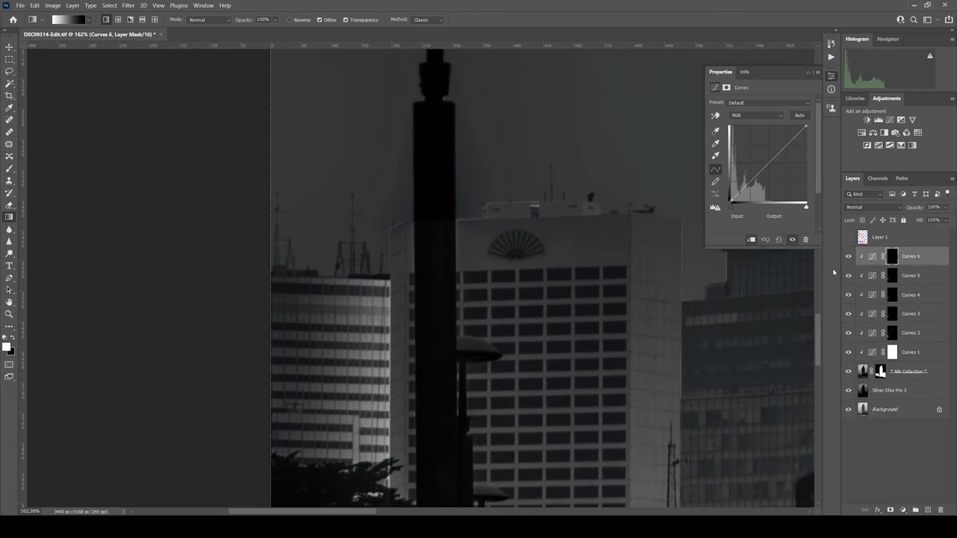
key("p")
right_click(575, 291)
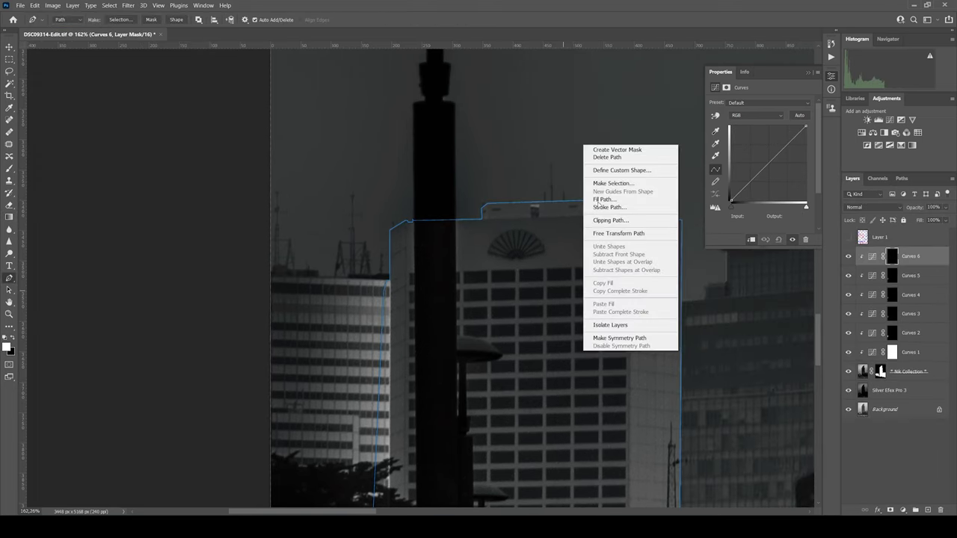
left_click(606, 184)
key("Return")
key("alt+BackSpace")
key("ctrl+d")
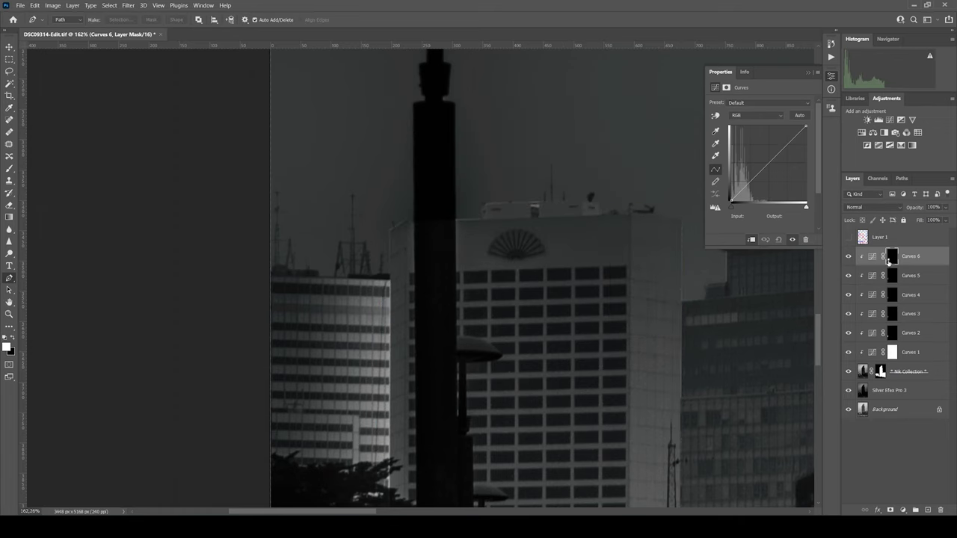
Darken the fan-logo tower with a Curves 6 point at input 128, output 101
key("alt+backslash")
left_click(872, 256)
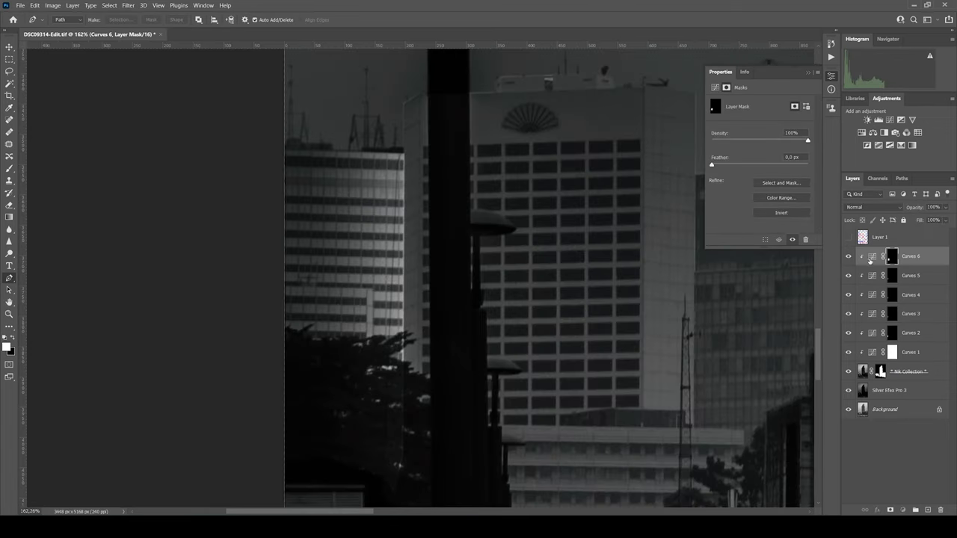
left_click_drag(768, 165, 768, 175)
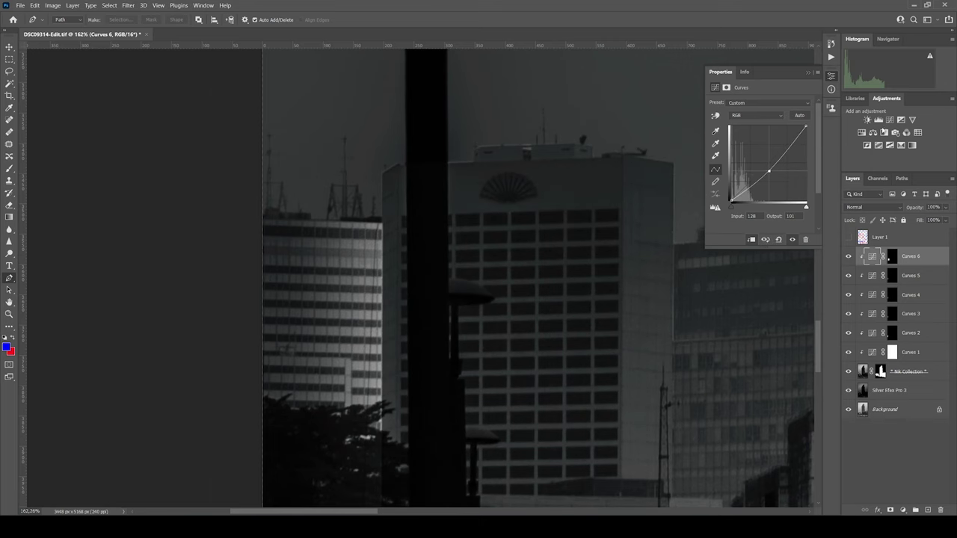
Add a clipped Curves layer with a black mask and outline the fan-logo tower's right face with a closed Pen path
left_click(889, 119)
key("ctrl+i")
left_click_drag(616, 270, 530, 394)
scroll(530, 393, "up", 5)
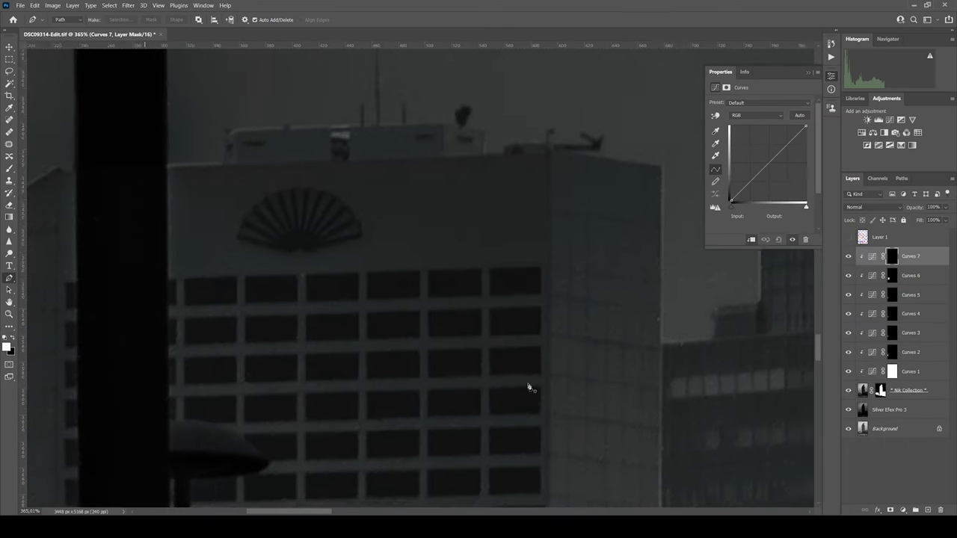
scroll(554, 145, "down", 5)
scroll(554, 145, "right", 2)
left_click(491, 261)
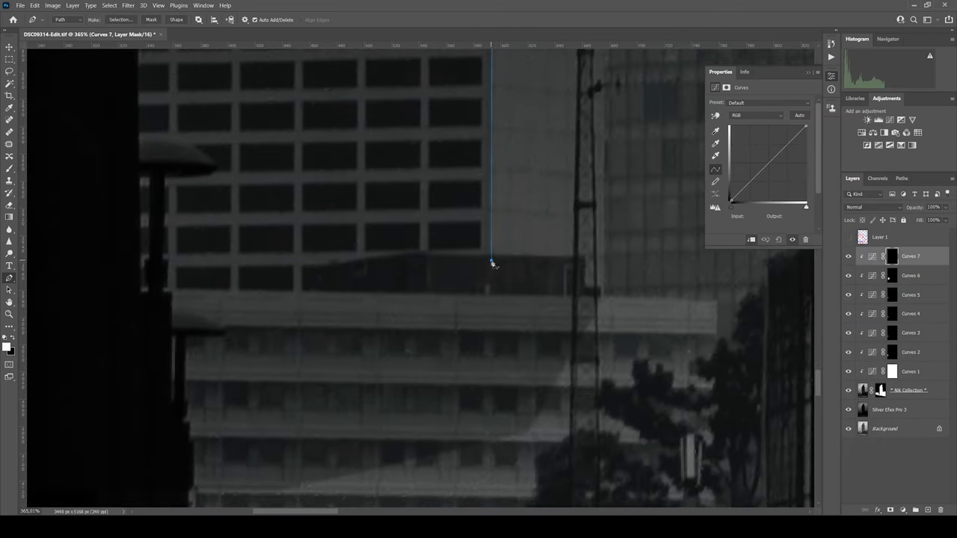
scroll(612, 404, "up", 7)
scroll(613, 404, "right", 2)
left_click(599, 298)
scroll(501, 234, "down", 5)
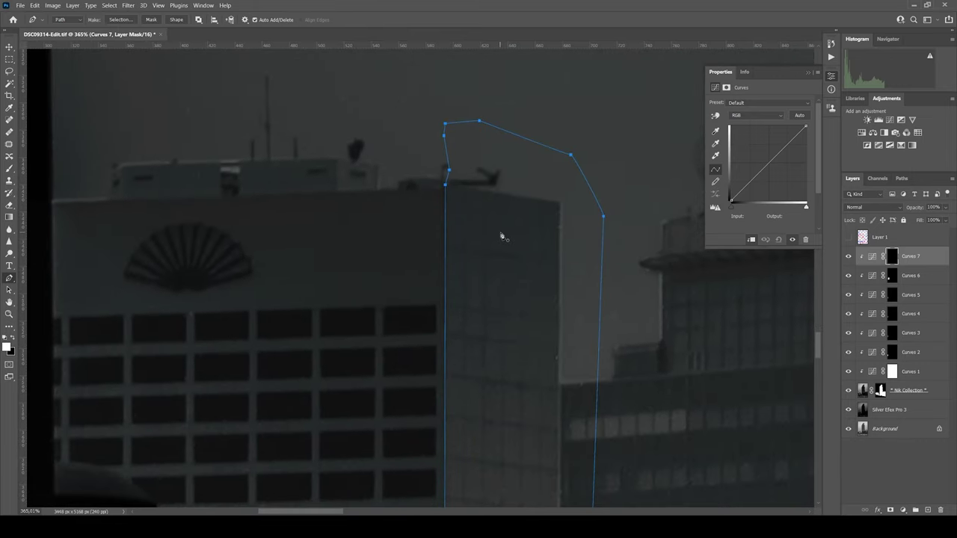
Fill the outlined right face with white on the Curves 7 mask and brighten it with a shadow point at input 47, output 83
right_click(500, 268)
left_click(534, 306)
key("Return")
key("ctrl+d")
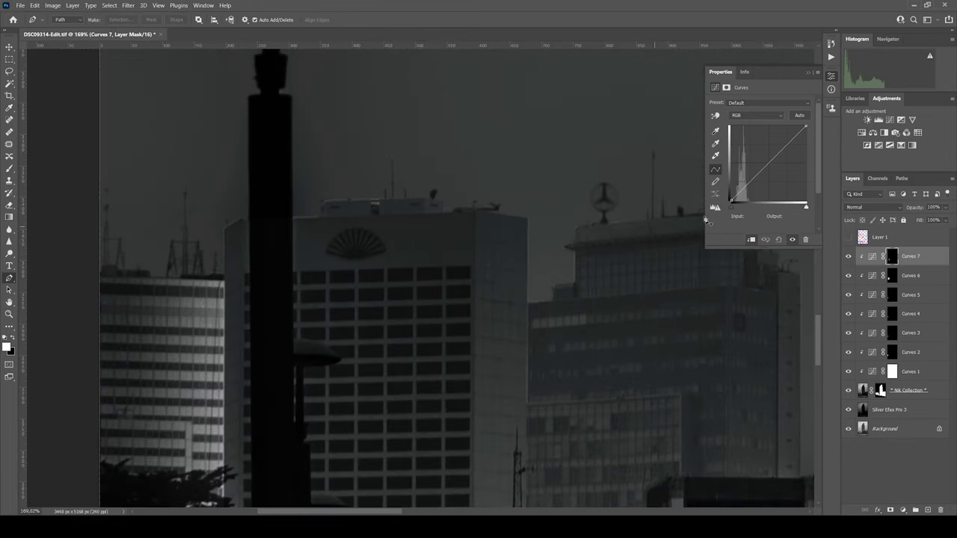
left_click_drag(744, 188, 745, 179)
Load path S3 as a selection with a 1-pixel feather and remove the low building from the Curves 7 and Curves 6 masks
scroll(583, 202, "down", 4)
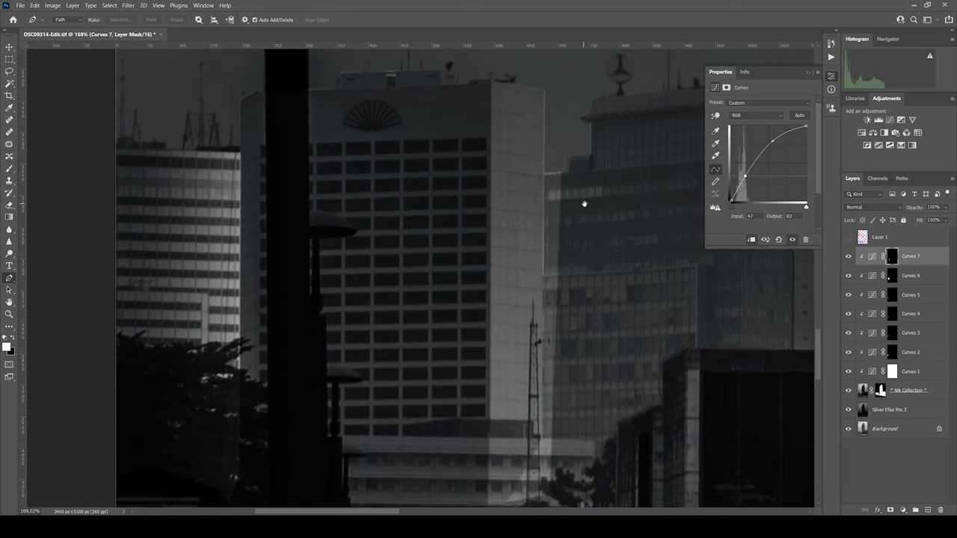
scroll(560, 188, "down", 2)
left_click(901, 178)
right_click(549, 367)
left_click(576, 229)
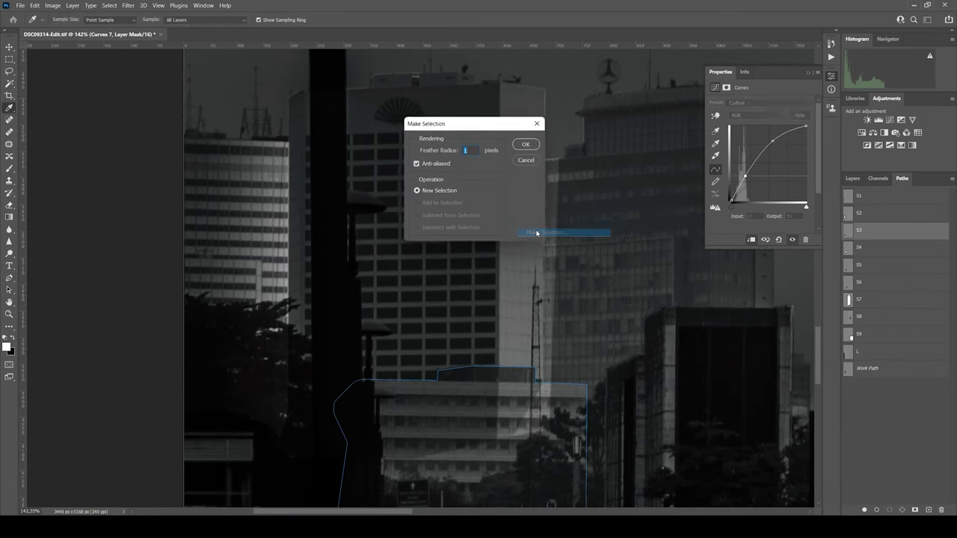
key("Return")
left_click(852, 177)
left_click(892, 275)
Load path S4 as a selection, remove the building right of the fan-logo tower from the Curves 6 mask and deselect
left_click(901, 178)
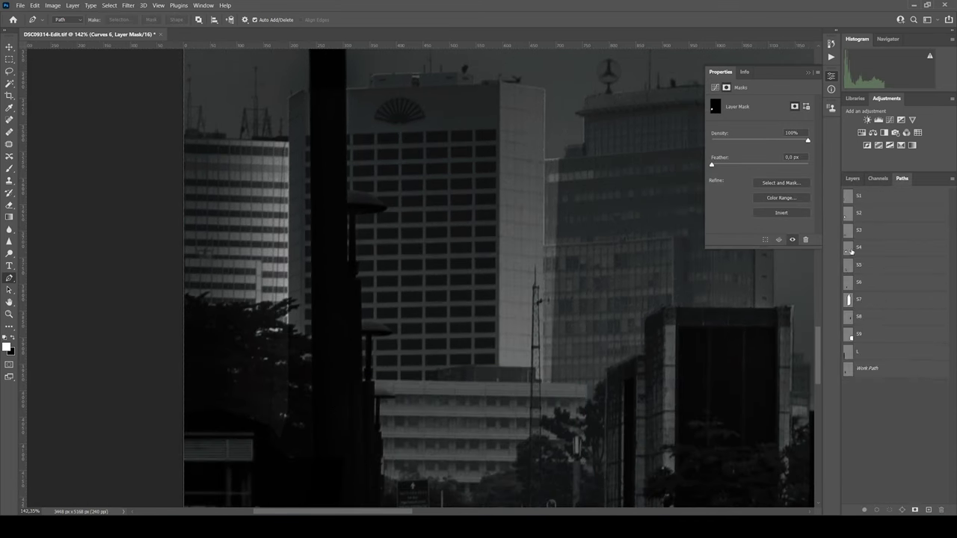
left_click(897, 248)
right_click(605, 294)
left_click(636, 330)
key("Return")
left_click(852, 177)
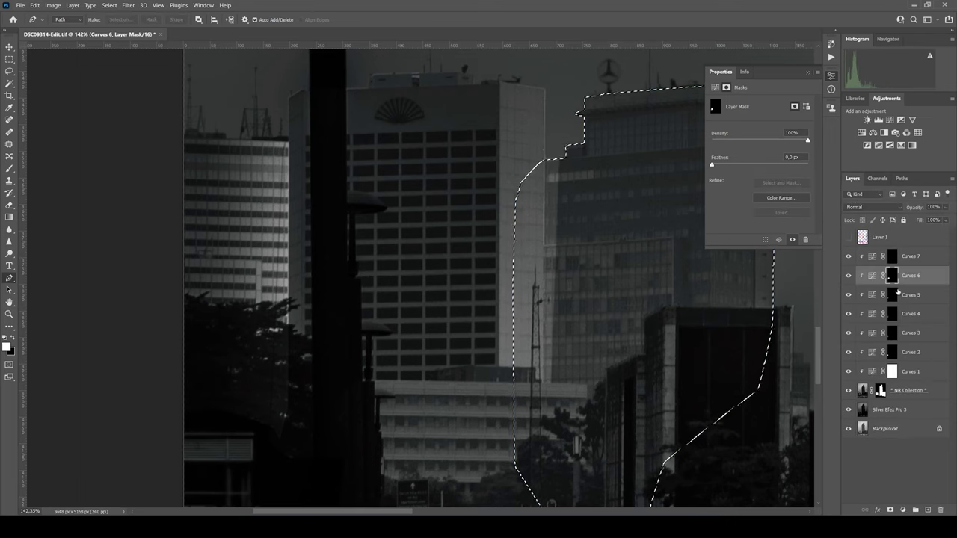
key("ctrl+d")
key("alt+bracketright")
left_click(892, 255)
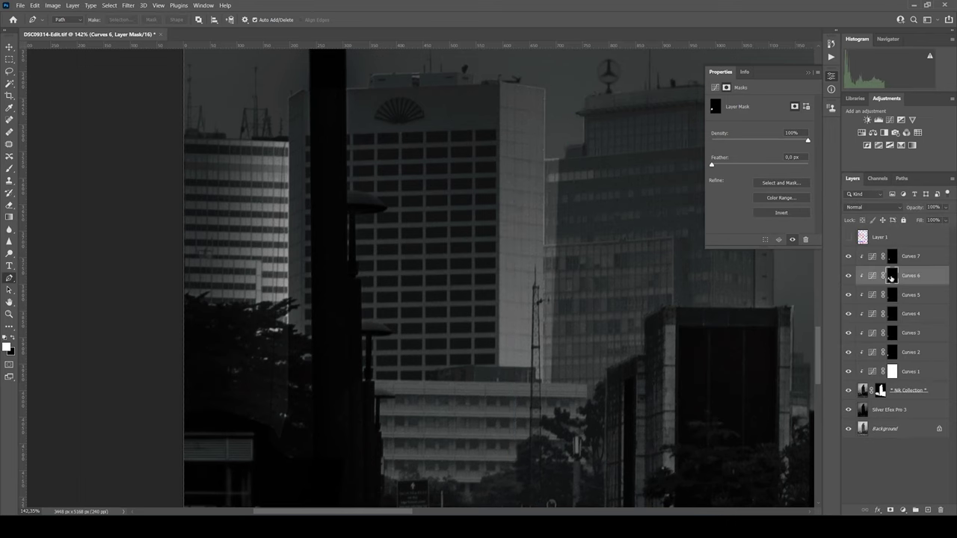
Add a brightening Curves layer with a point at input 111, output 157, clip it and make its mask black
left_click(890, 120)
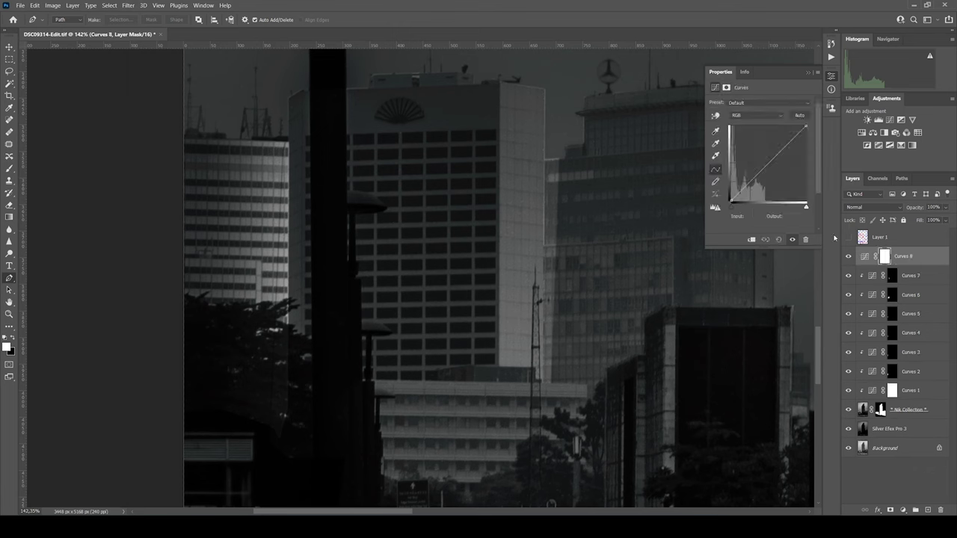
left_click_drag(753, 155, 764, 154)
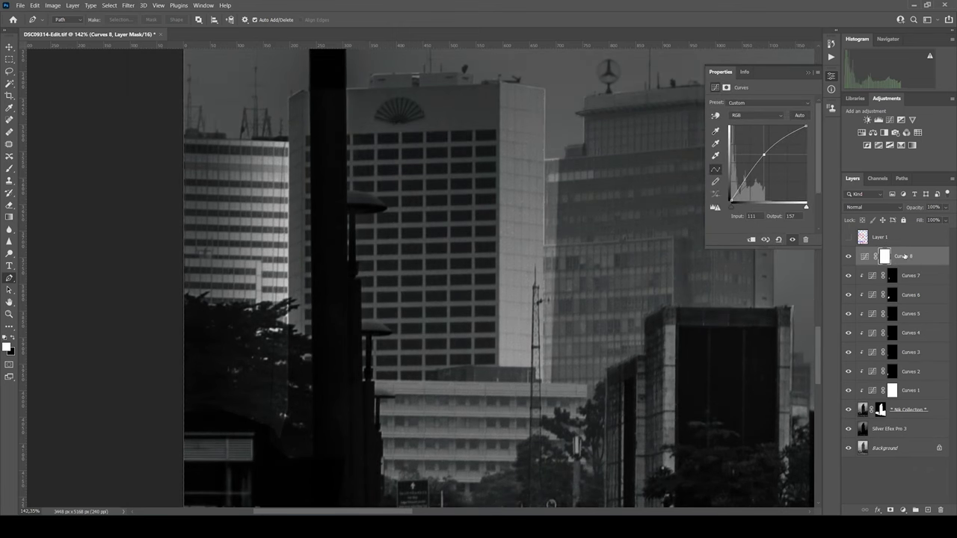
right_click(904, 256)
left_click(822, 300)
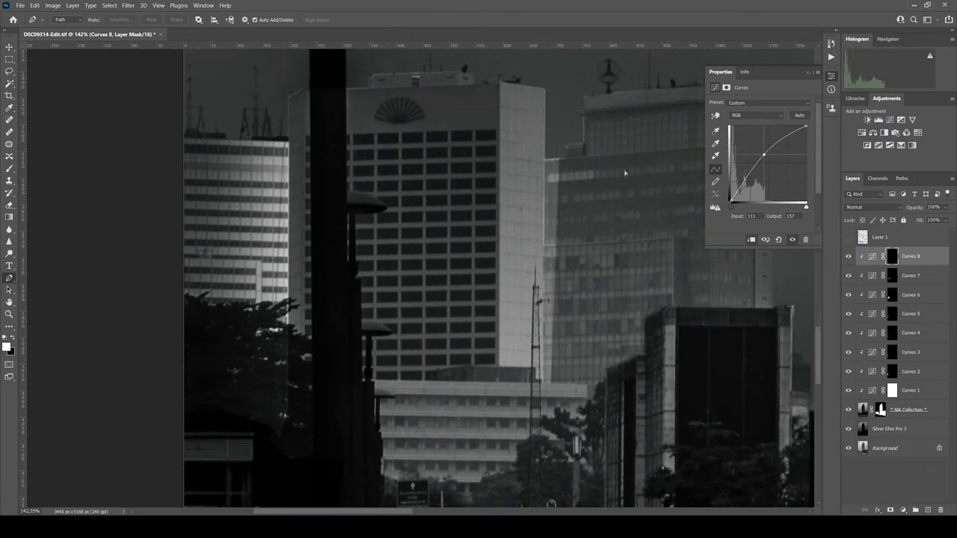
Trim the Curves 7 mask to the tower's right face using the Curves 6 mask selection, and check the mask on its own
left_click(892, 295, "ctrl")
left_click(891, 276, "ctrl")
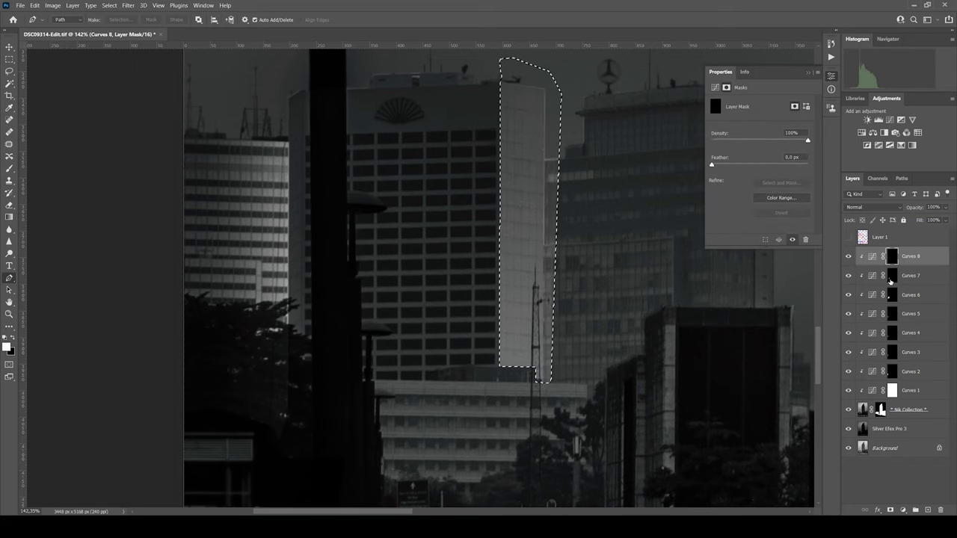
left_click(891, 276, "alt")
key("ctrl+d")
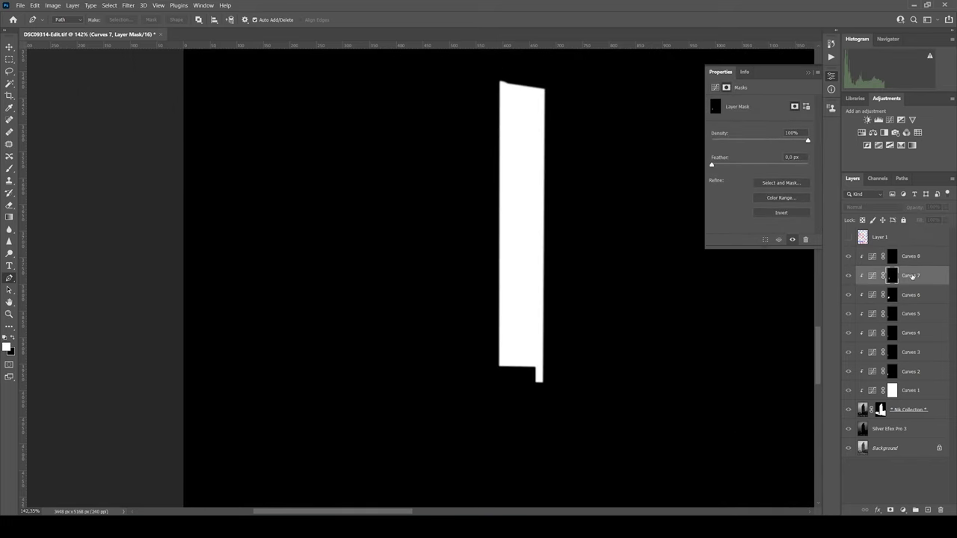
left_click(891, 276, "alt")
Reselect the fan-logo tower from the Curves 6 mask, lighten its right side with a Curves 8 mask gradient and add a shadow curve point
left_click(871, 256)
left_click(891, 256)
left_click(891, 295, "ctrl")
key("g")
left_click_drag(400, 255, 572, 253)
left_click(872, 256)
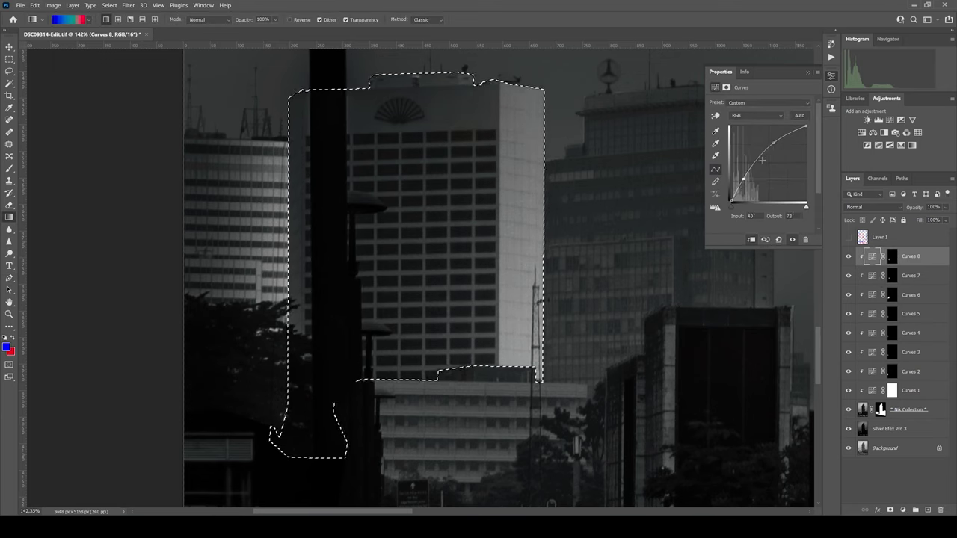
Add a clipped Curves 9 layer with a raised curve and brighten the fan-logo tower's right side through a mask gradient
left_click(889, 120)
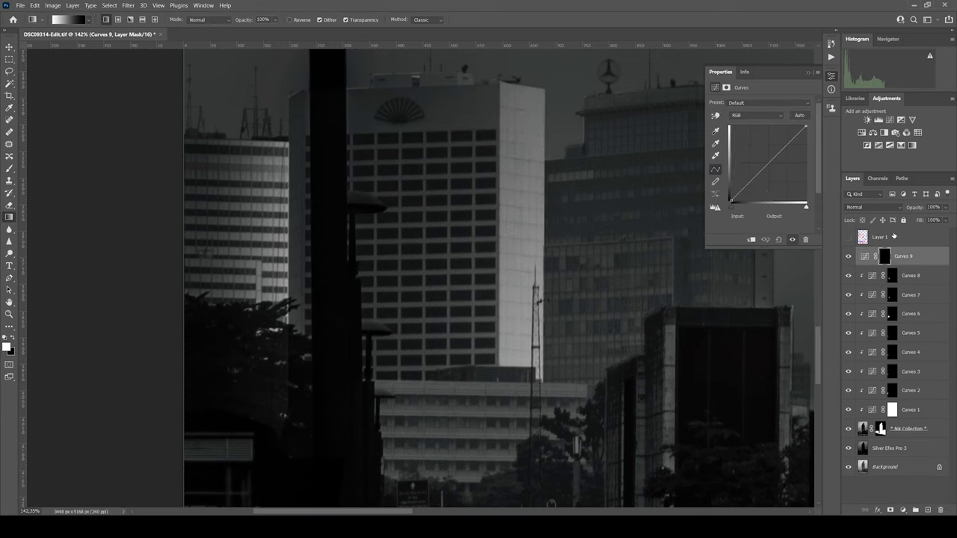
left_click(900, 264, "alt")
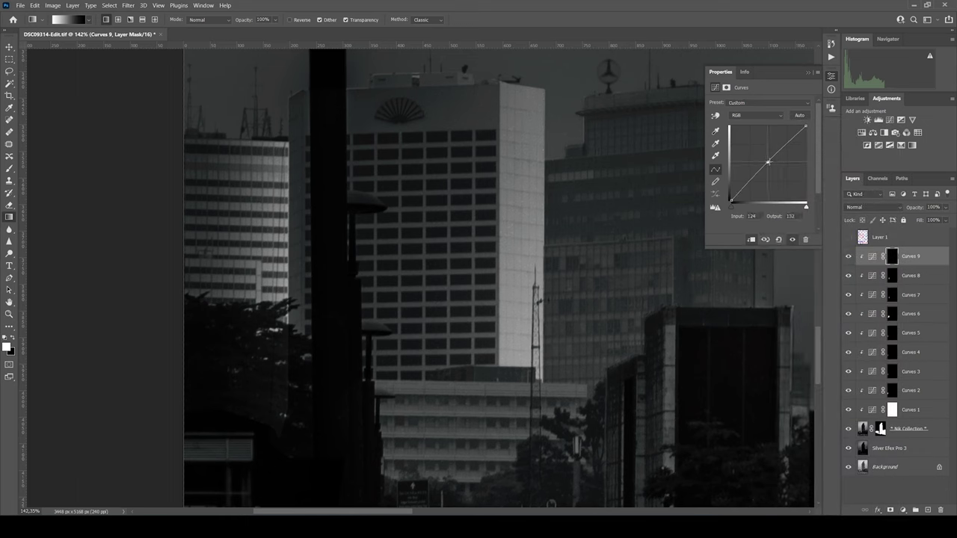
key("ctrl+shift+d")
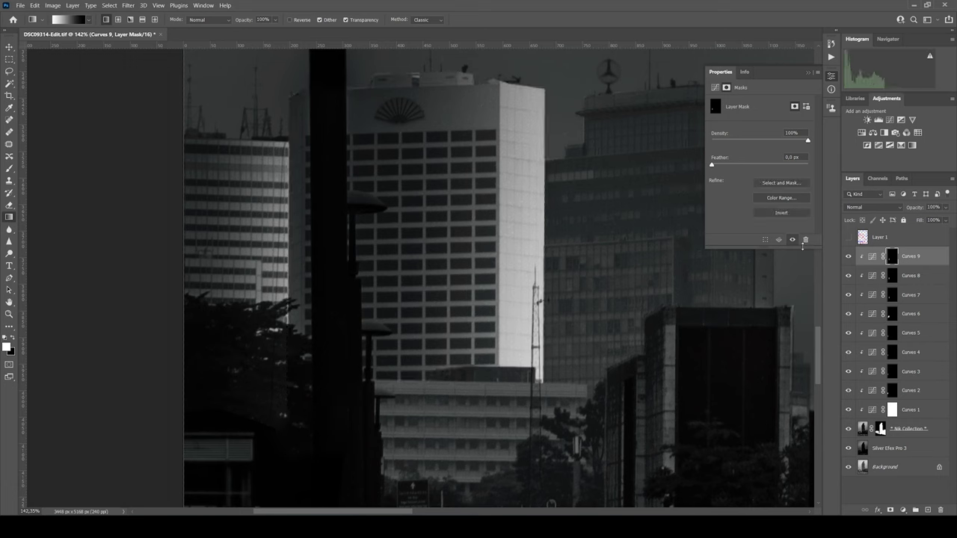
left_click(872, 257)
Add a clipped Curves 10 layer with a black mask, reselect the fan-logo tower and pull the curve down to darken
left_click(889, 120)
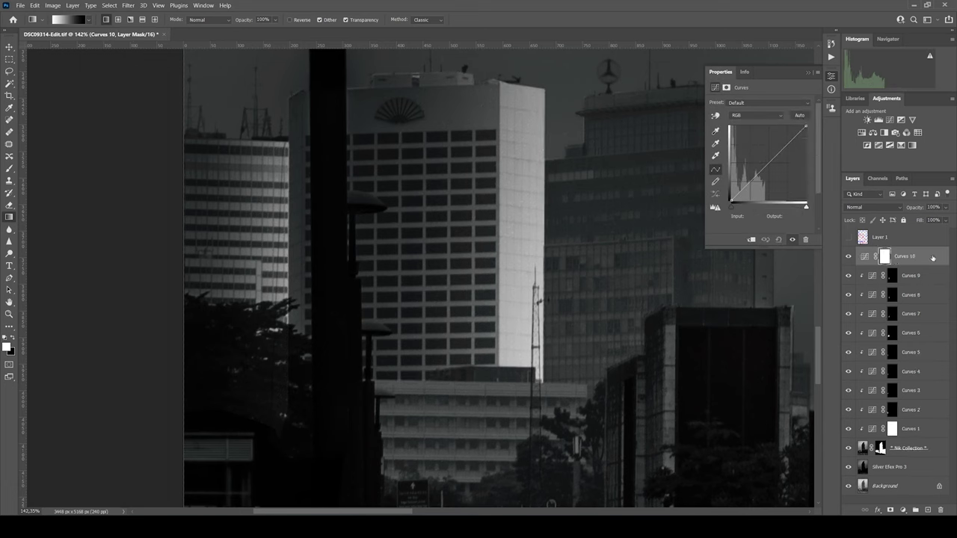
left_click(894, 340, "ctrl")
left_click(872, 256)
left_click_drag(755, 177, 755, 186)
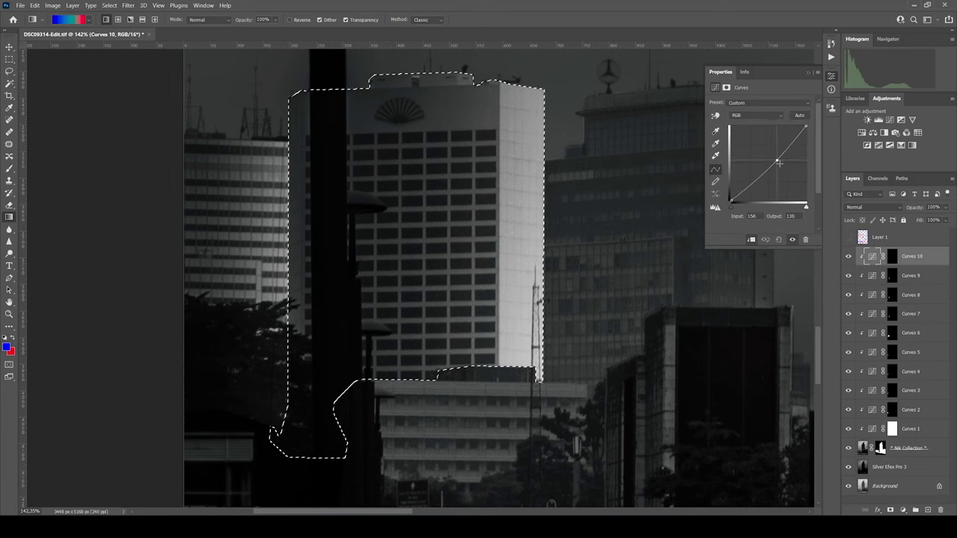
left_click_drag(782, 150, 781, 163)
Darken the fan-logo tower's left side with a white-to-black gradient on the Curves 10 mask and deselect
left_click(891, 256)
key("d")
left_click_drag(262, 274, 353, 274)
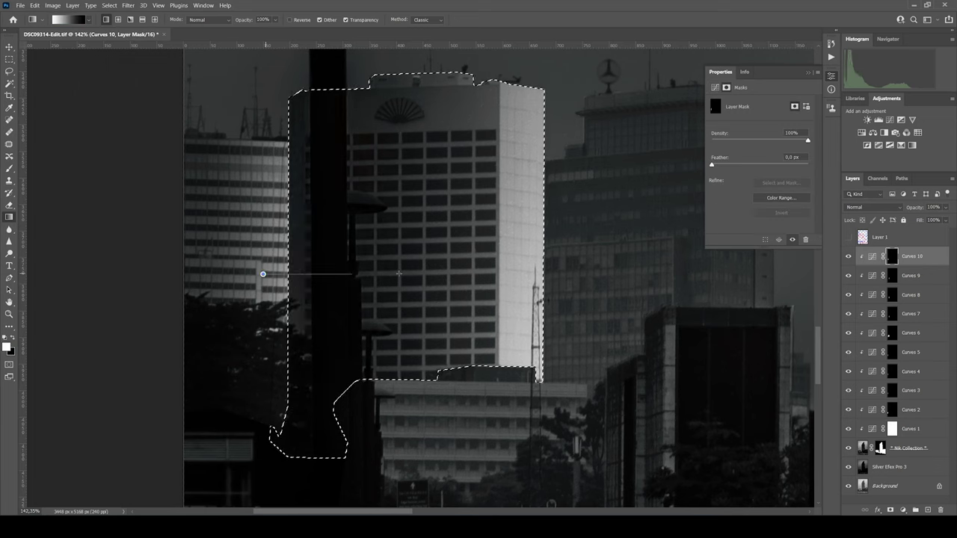
left_click_drag(269, 284, 269, 284)
key("ctrl+d")
Add a clipped Curves 11 layer with a point at input 83, output 48, and darken the fan-logo tower's left side with a mask gradient
left_click(889, 119)
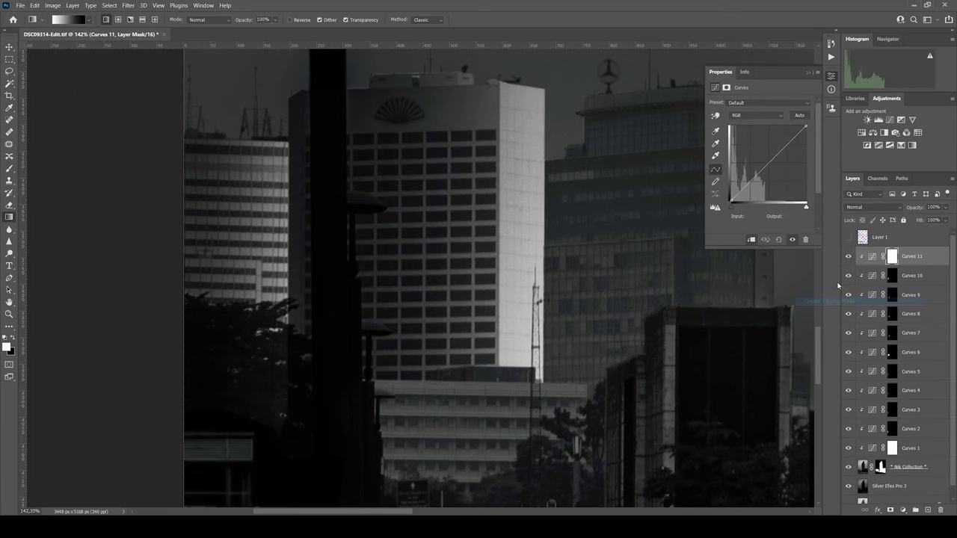
left_click(894, 353, "ctrl")
left_click_drag(781, 151, 755, 186)
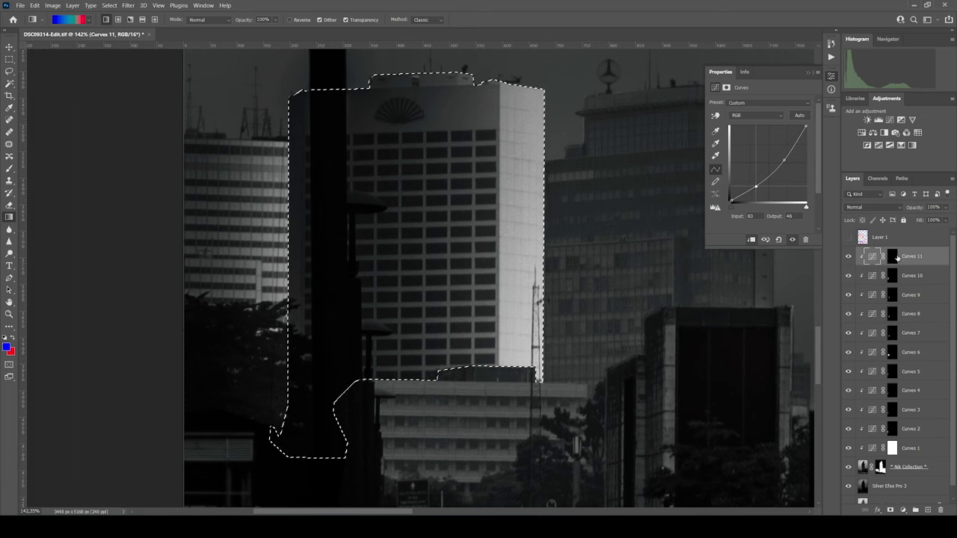
left_click(891, 257)
left_click_drag(314, 254, 471, 254)
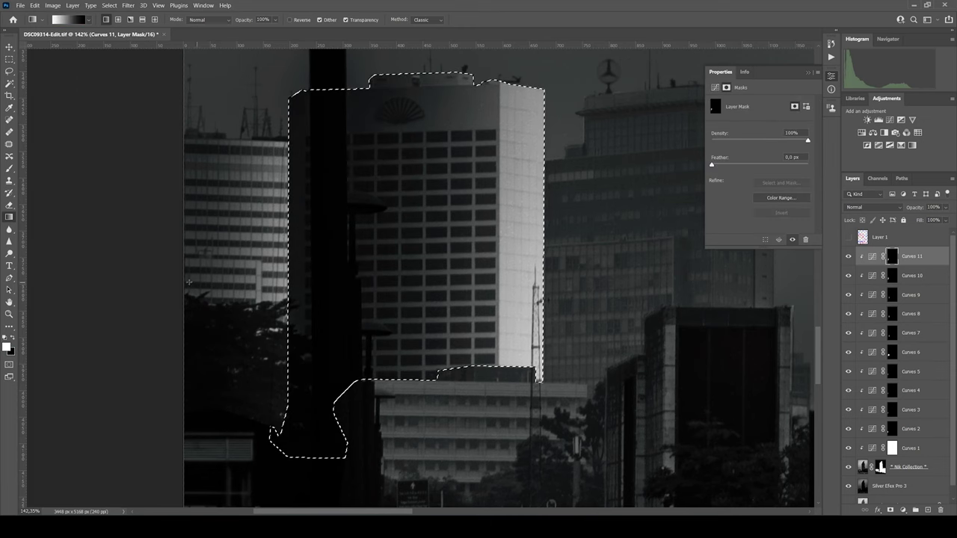
key("ctrl+d")
Add a twelfth Curves layer with a black mask and clip it to the layers below
scroll(444, 207, "down", 3)
scroll(509, 207, "up", 4)
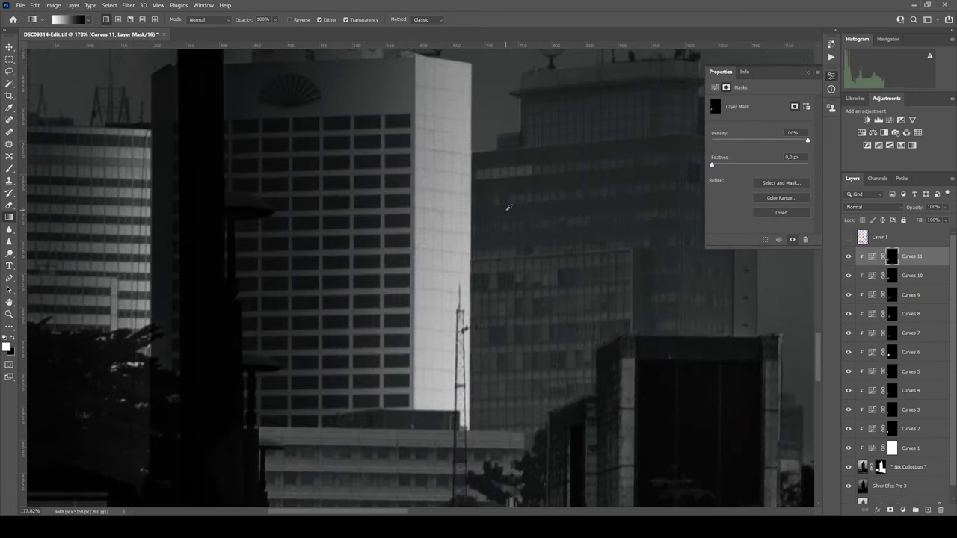
scroll(442, 265, "down", 3)
left_click(890, 120)
right_click(908, 255)
left_click(847, 299)
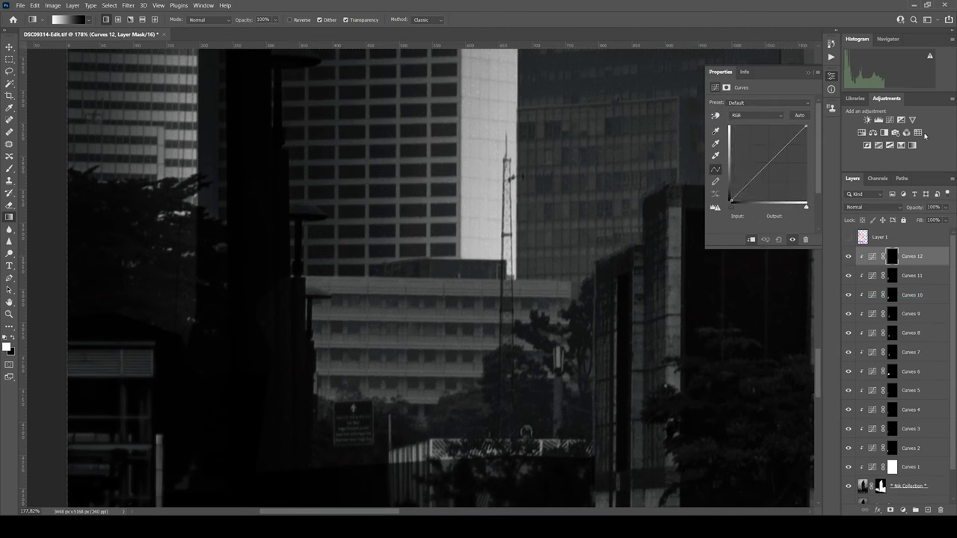
Load path S3 as a selection, fill the low building with white on the Curves 12 mask and deselect
left_click(901, 178)
left_click(867, 247)
left_click(867, 230)
key("p")
right_click(416, 166)
left_click(454, 181)
key("Return")
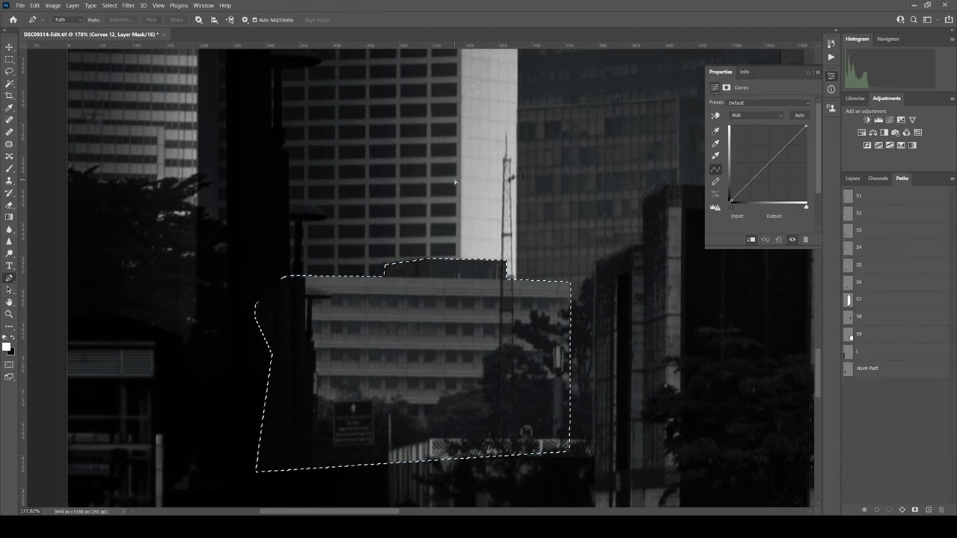
key("F7")
key("ctrl+d")
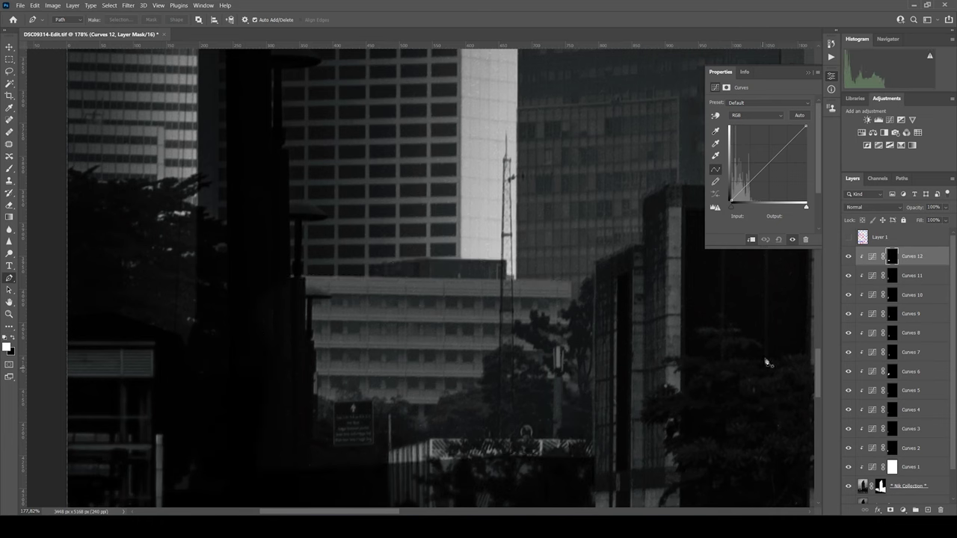
Check the Curves 12 mask selection and darken the low building with a curve point at input 156, output 128
left_click(892, 258)
left_click(892, 258, "ctrl")
key("ctrl+d")
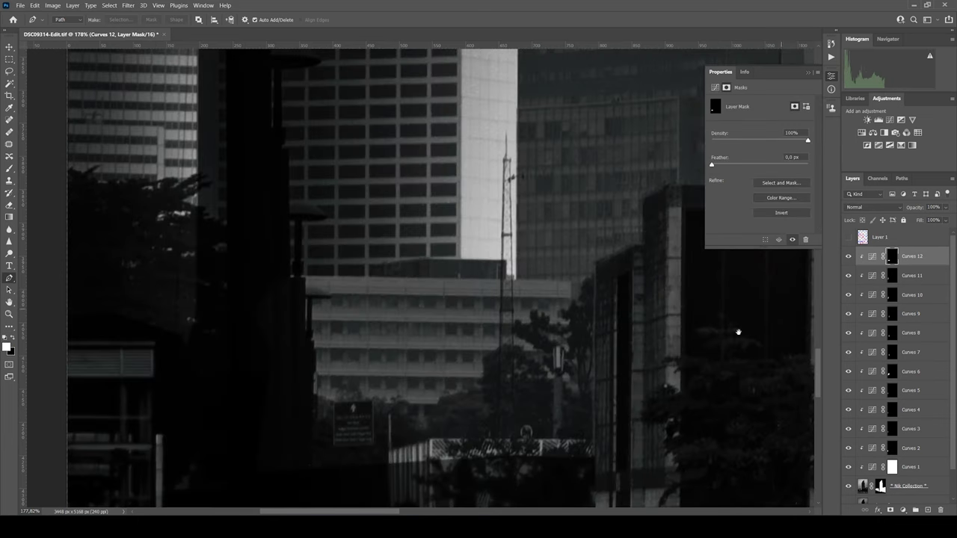
left_click(872, 256)
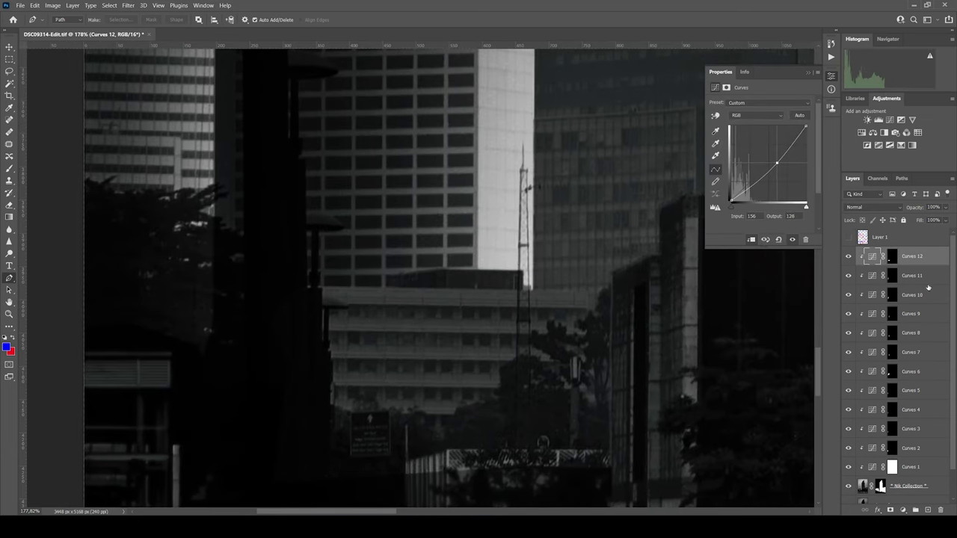
Add a thirteenth Curves layer, clip it to the layers below and invert its mask to black
left_click(890, 119)
right_click(920, 256)
left_click(830, 274)
key("ctrl+i")
key("g")
Load the low building's selection from the Curves 12 mask and fill it with white on the Curves 13 mask
left_click(892, 275, "ctrl")
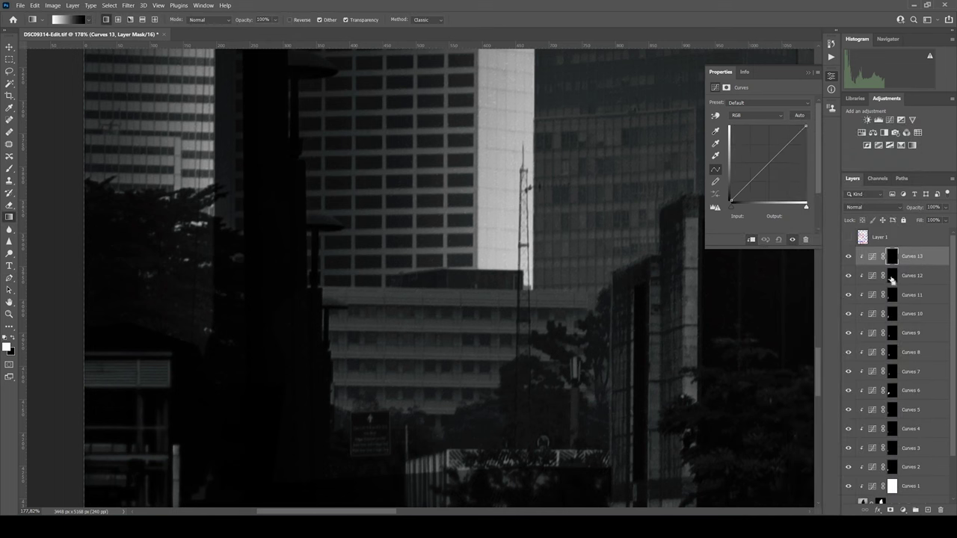
left_click(891, 256)
key("d")
key("alt+BackSpace")
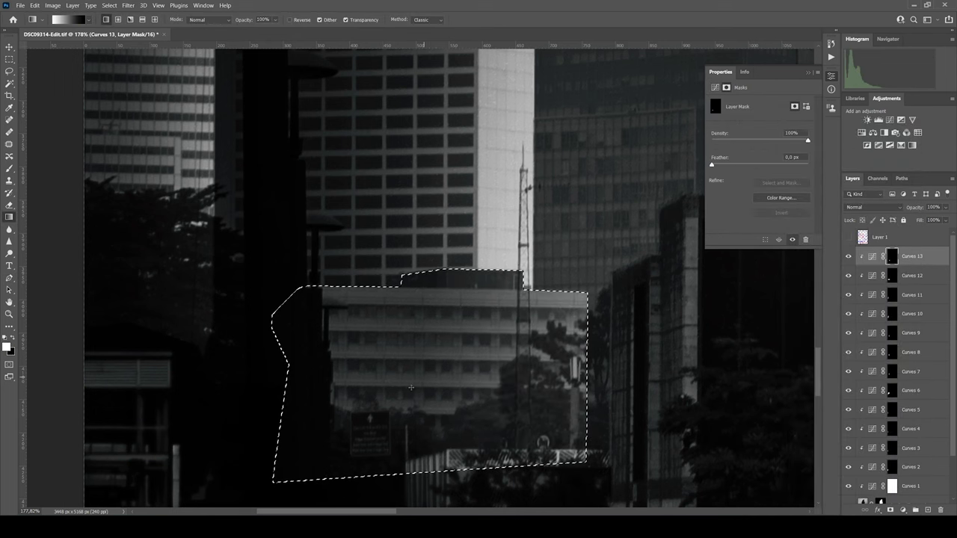
Add a fourteenth Curves layer with a black mask and clip it to the layers below
left_click(890, 120)
right_click(920, 256)
left_click(830, 274)
key("ctrl+i")
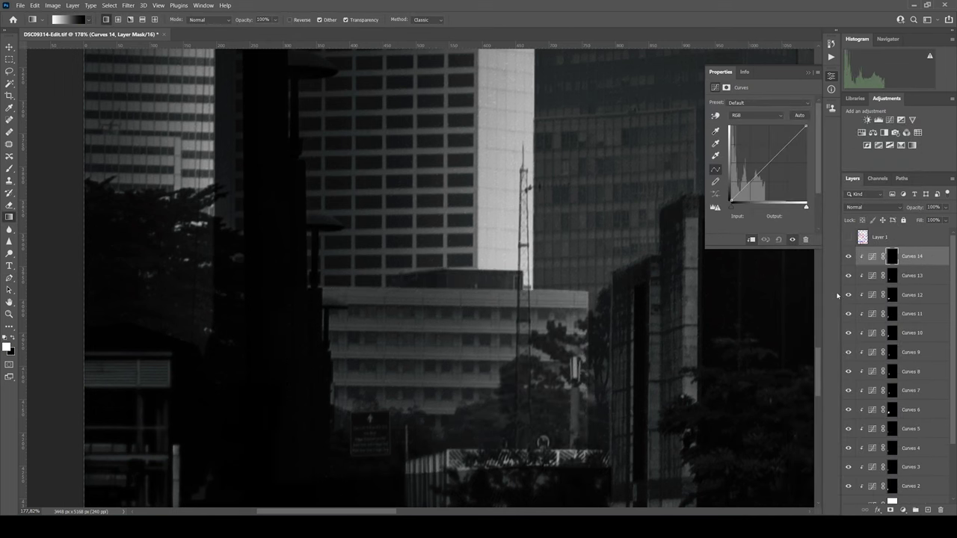
Within the Curves 12 mask selection, brighten the low building's right side using a Curves 14 point at input 41, output 88 and a mask gradient
left_click(892, 295, "ctrl")
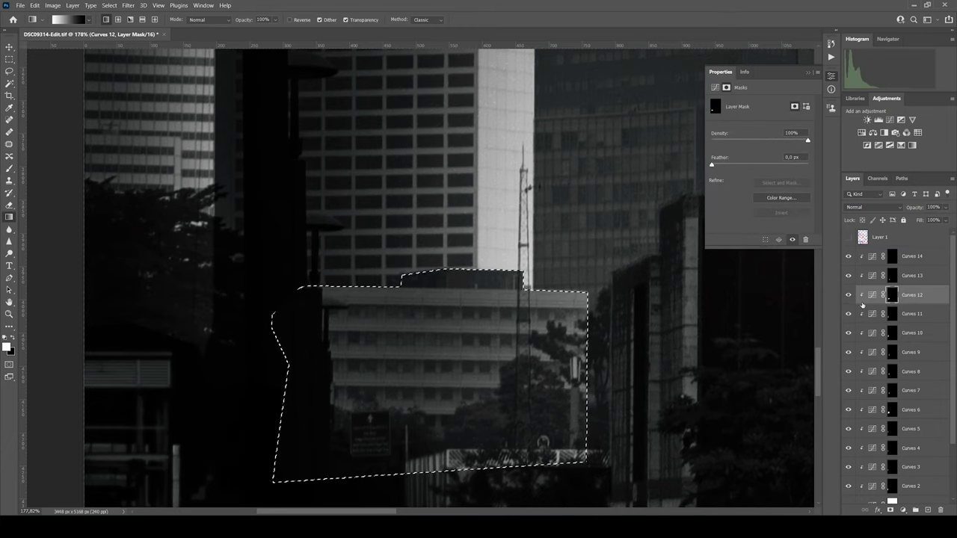
left_click(871, 256)
key("alt+BackSpace")
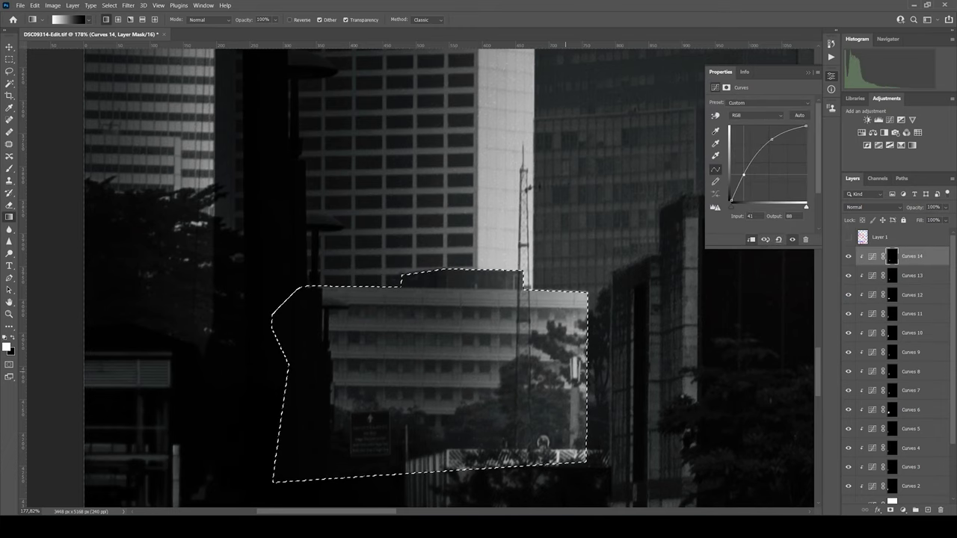
left_click_drag(630, 361, 538, 394)
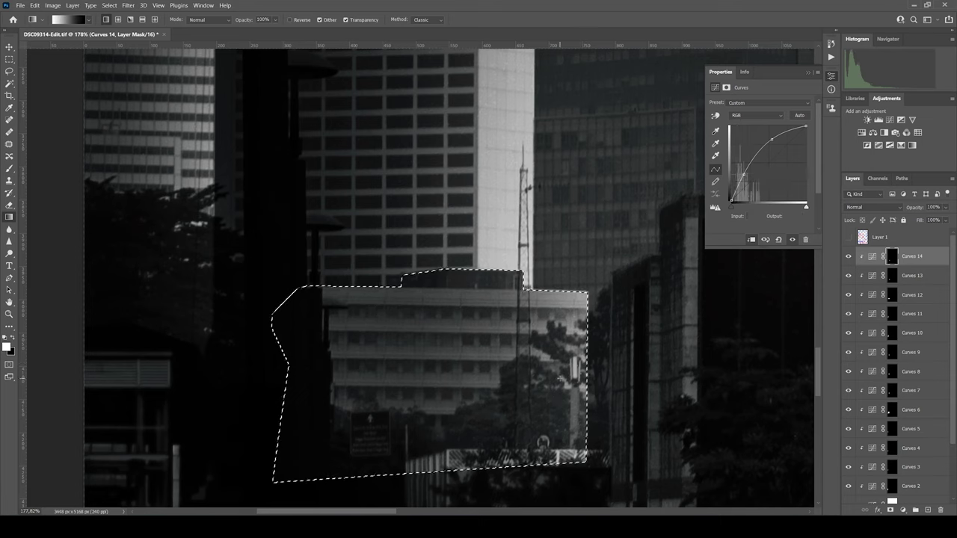
Add a clipped Curves 15 layer, load path S3 as a selection and target the layer's mask with the Gradient tool
left_click(890, 120)
left_click(902, 178)
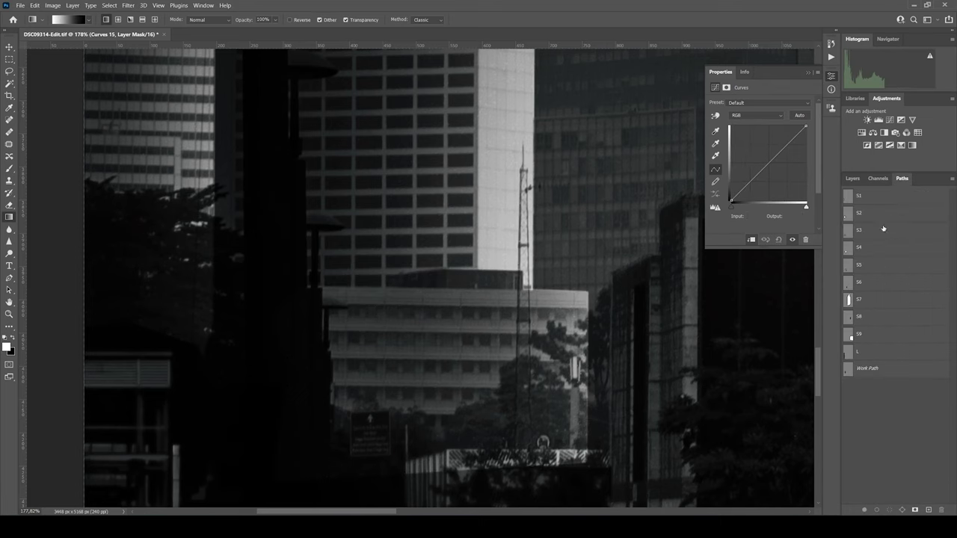
left_click(882, 228)
key("p")
right_click(529, 158)
left_click(560, 198)
left_click(853, 178)
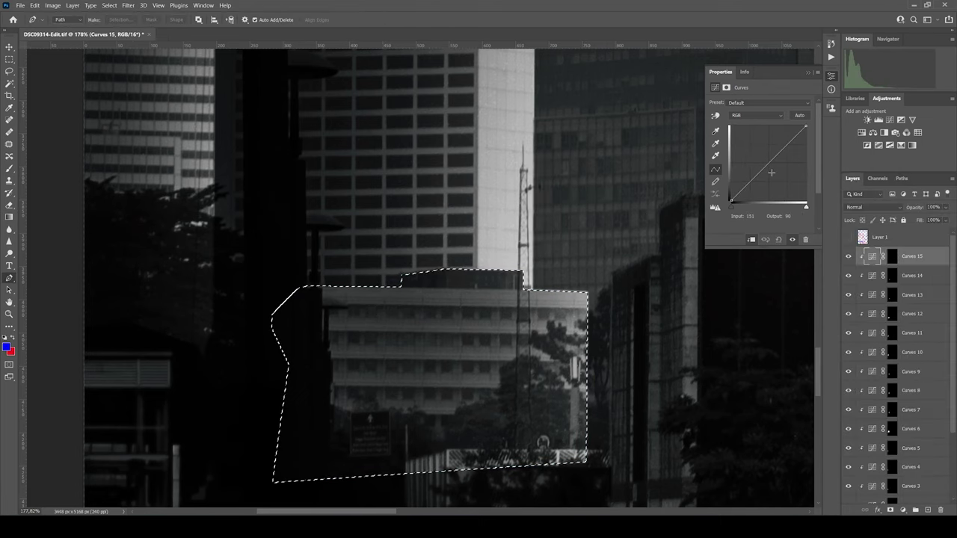
key("ctrl+backslash")
key("g")
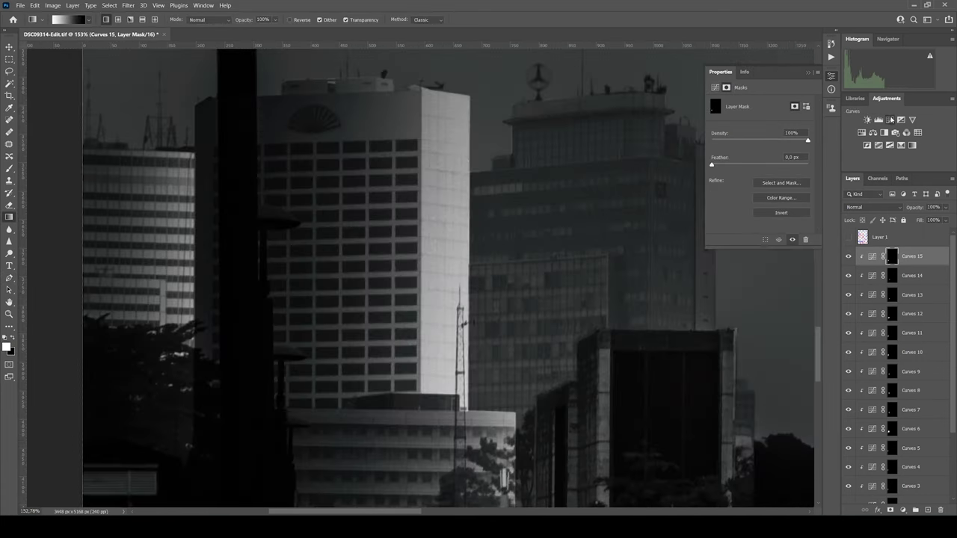
Add a clipped Curves 16 layer and load path S4 around the star-topped tower as a selection
left_click(890, 119)
right_click(912, 256)
left_click(833, 303)
left_click(901, 178)
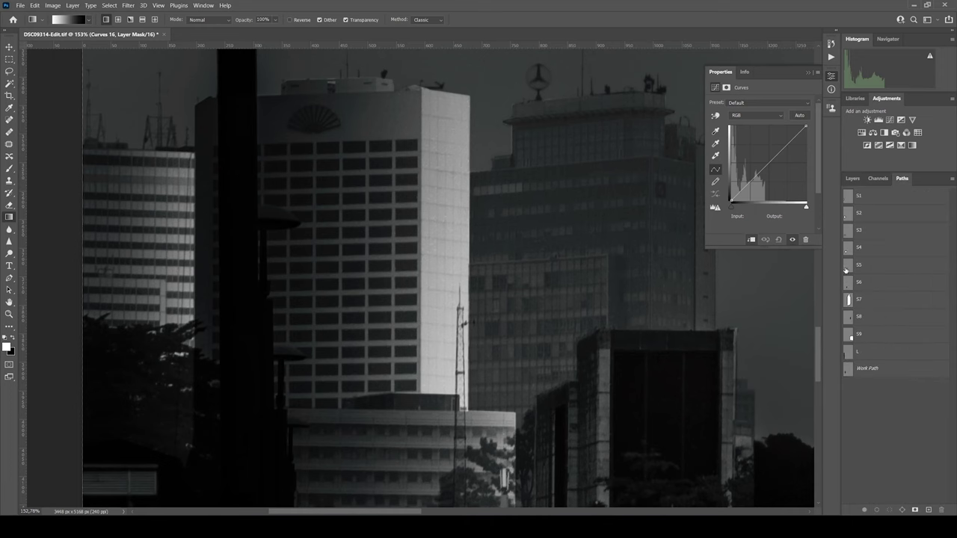
left_click(860, 247)
key("p")
right_click(584, 291)
left_click(612, 330)
left_click(852, 178)
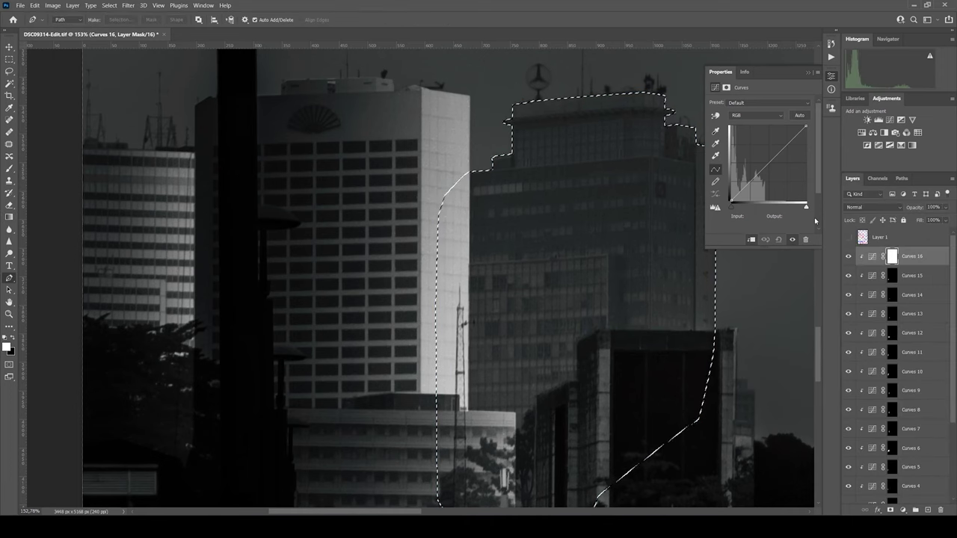
Reload the star-topped tower's path as a selection, fill it with white on the Curves 16 mask and display the mask alone
key("ctrl+d")
left_click(901, 178)
left_click(860, 265)
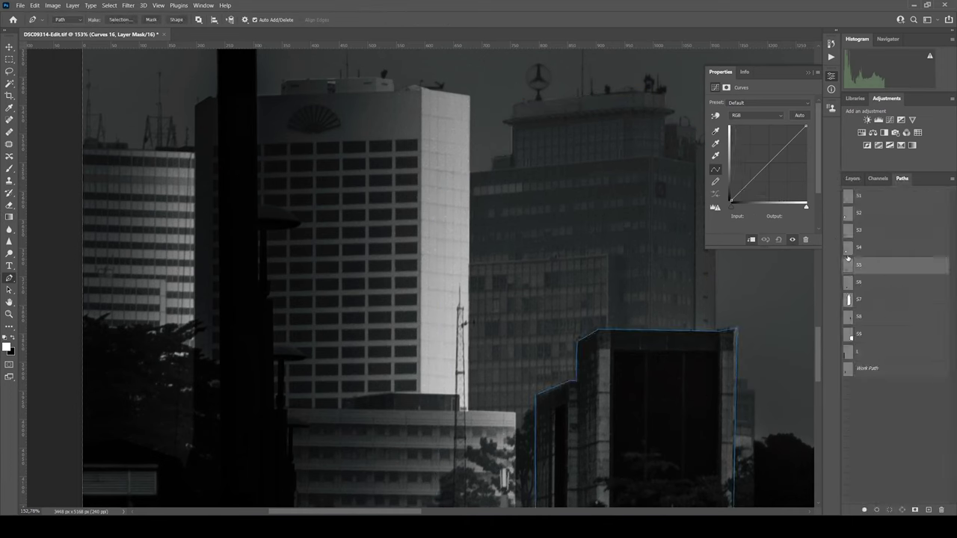
right_click(619, 308)
left_click(647, 348)
left_click(852, 178)
key("alt+BackSpace")
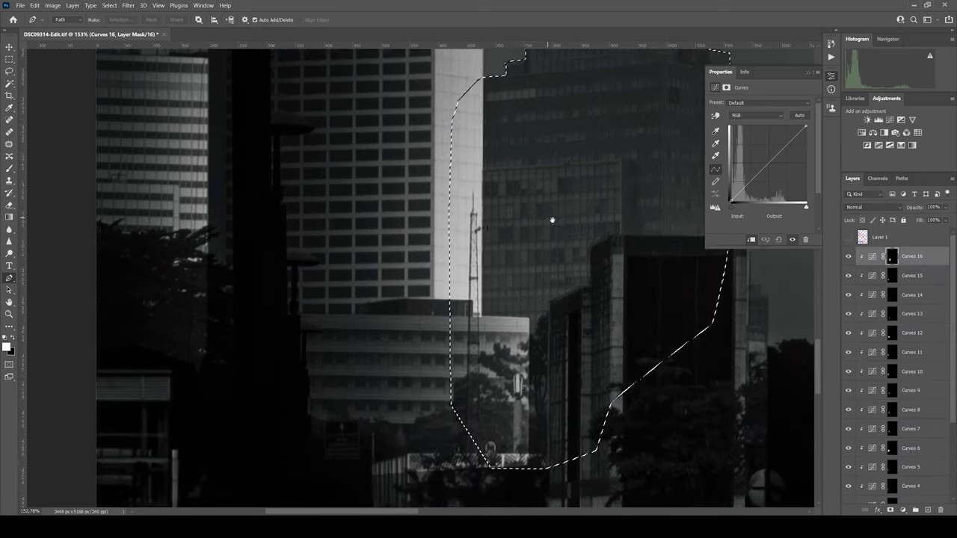
scroll(551, 218, "down", 2)
key("ctrl+d")
left_click(892, 256, "alt")
key("ctrl+z")
Load path S5 as a selection with a 1-pixel feather, remove that area from the Curves 16 mask and deselect
left_click(901, 178)
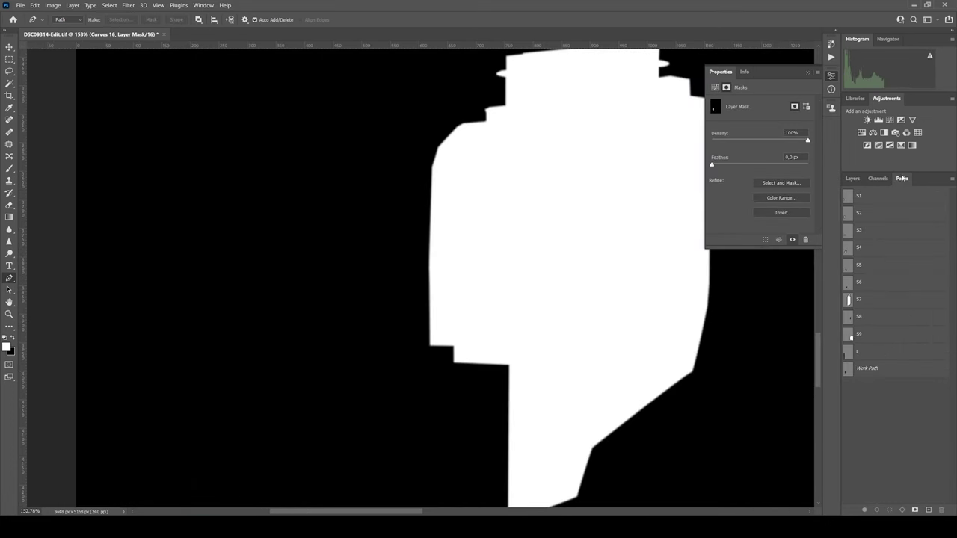
left_click(860, 282)
left_click(860, 334)
left_click(860, 265)
right_click(685, 348)
left_click(713, 388)
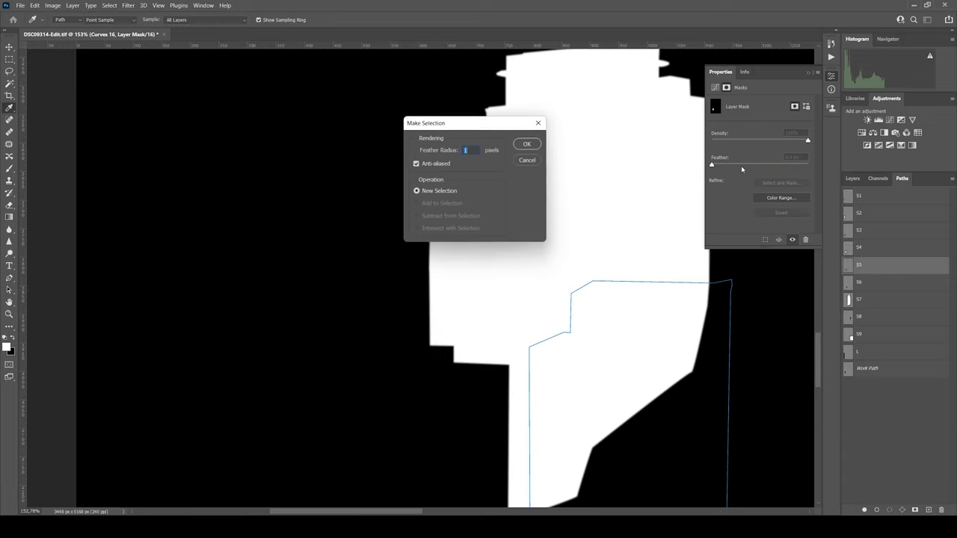
key("Return")
key("alt+BackSpace")
key("ctrl+d")
Darken the star-topped tower with a Curves 16 point at input 149, output 133
left_click(852, 178)
left_click(872, 256)
left_click_drag(774, 158, 774, 163)
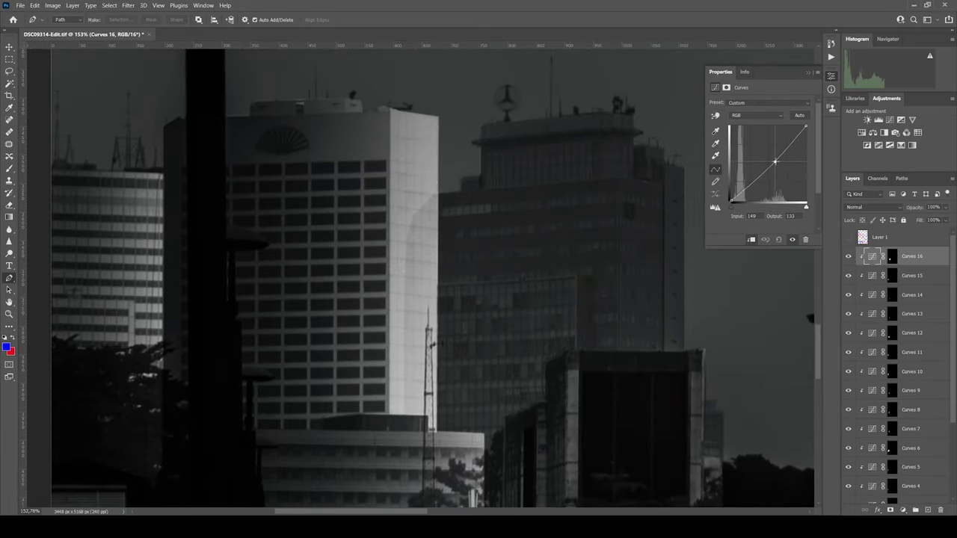
Load the fan-logo tower's selection from the Curves 11 mask, fill it with black on the Curves 16 mask and deselect
left_click(892, 352, "ctrl")
left_click(891, 256)
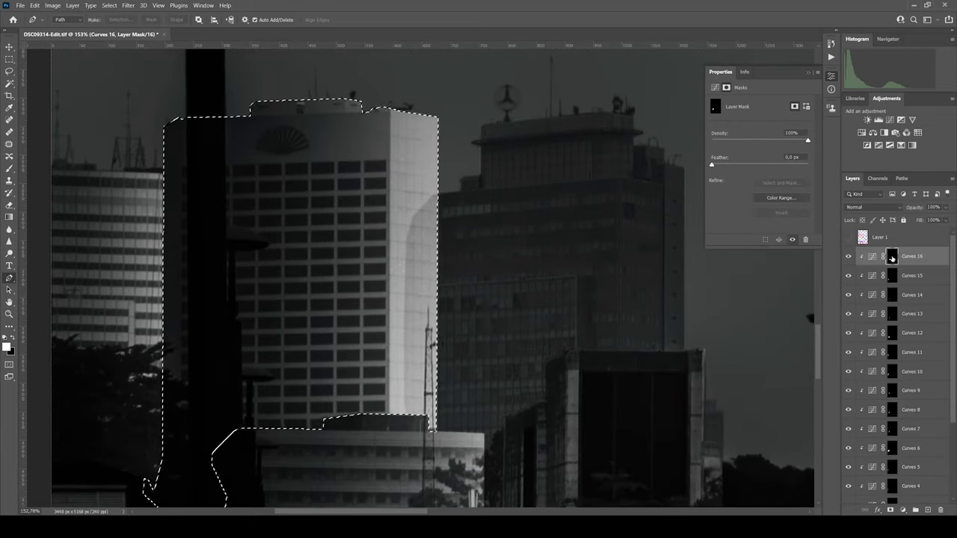
key("ctrl+BackSpace")
key("ctrl+d")
left_click(871, 256)
Add a clipped Curves 17 layer and mask it to the star-topped tower's right-hand faces with a traced path
scroll(573, 326, "up", 5)
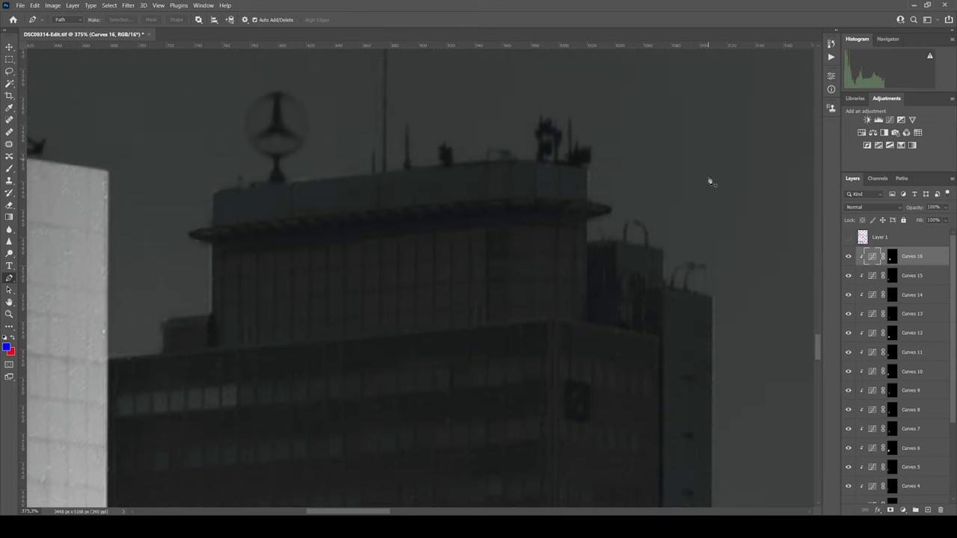
left_click(889, 119)
right_click(911, 247)
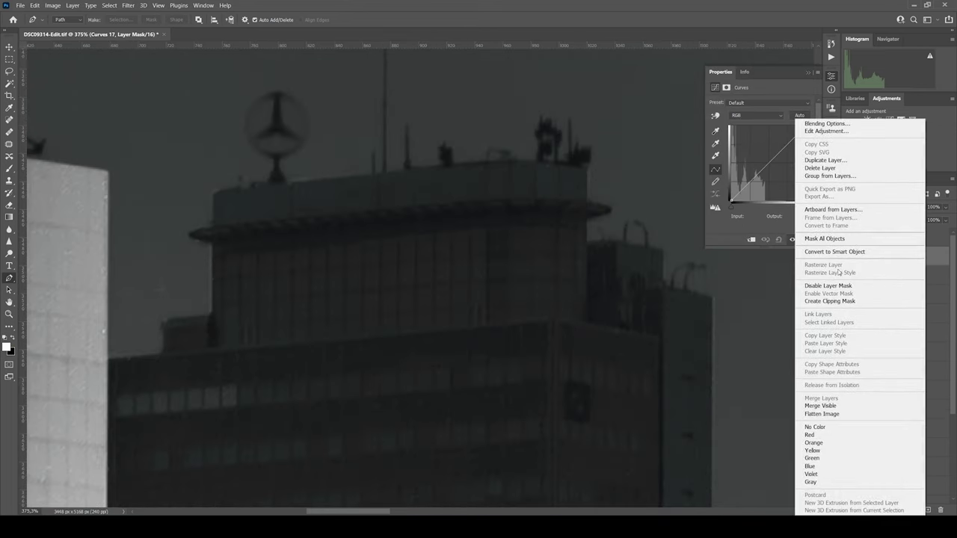
left_click(837, 286)
scroll(478, 306, "up", 4)
left_click_drag(706, 353, 611, 248)
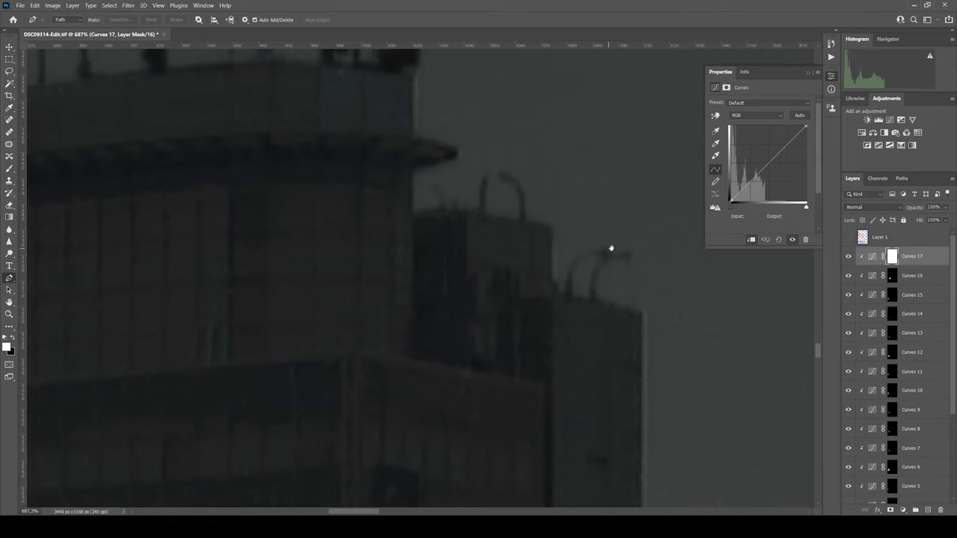
scroll(351, 298, "down", 10)
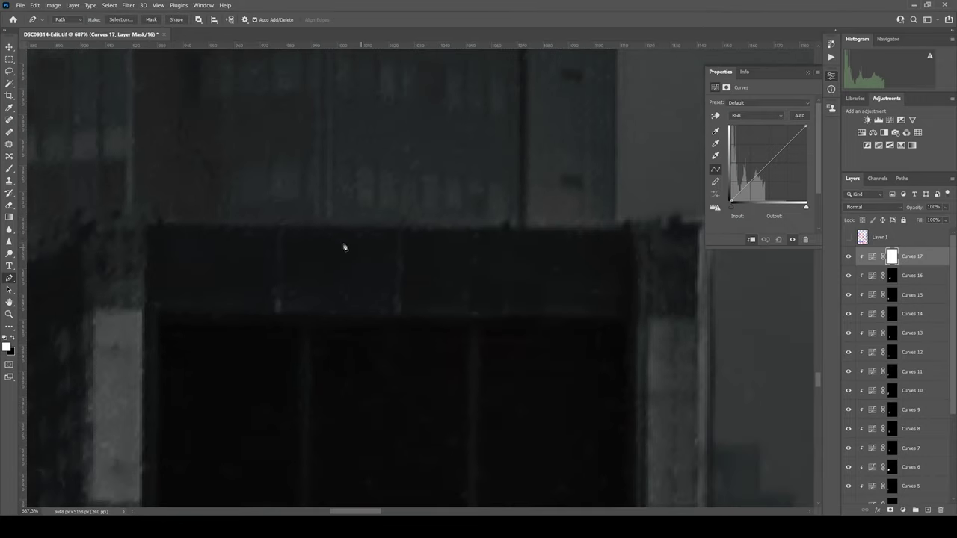
scroll(621, 284, "up", 5)
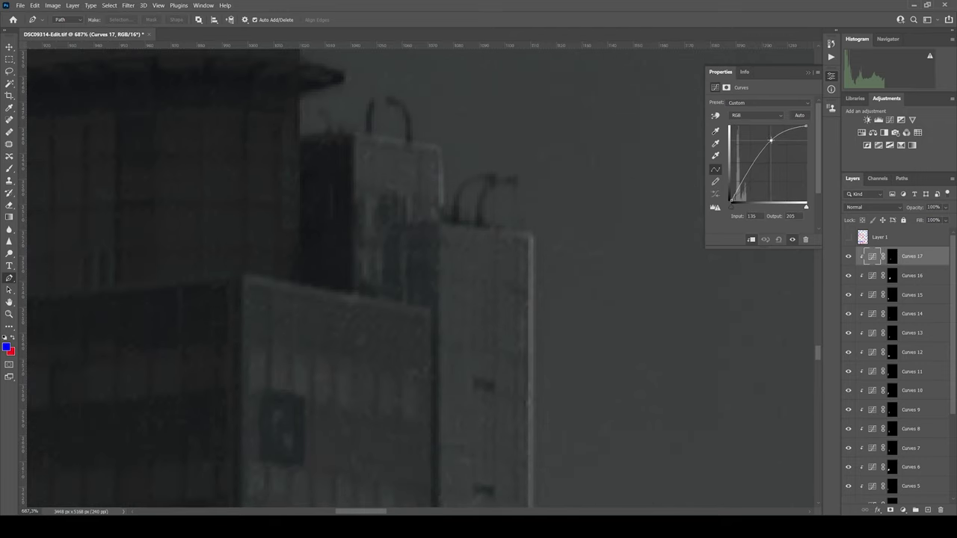
Brighten the star-topped tower's right-hand faces with a Curves 17 point at input 40, output 82
left_click_drag(741, 184, 743, 177)
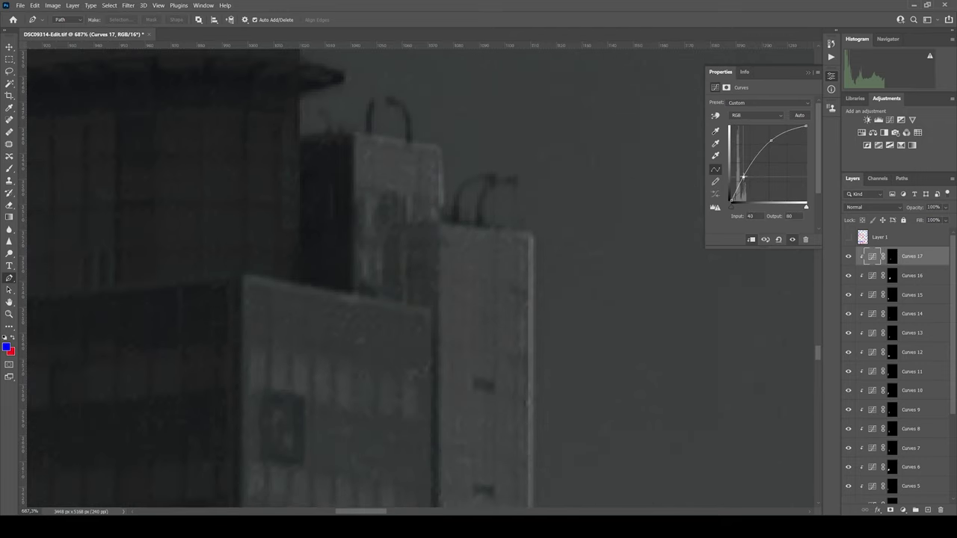
scroll(190, 242, "down", 5)
scroll(401, 279, "up", 2)
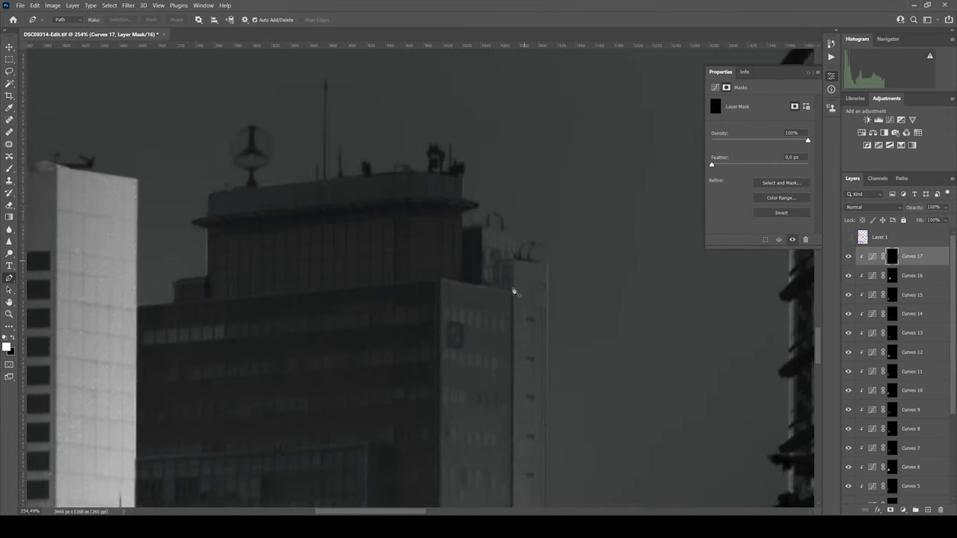
scroll(544, 274, "up", 3)
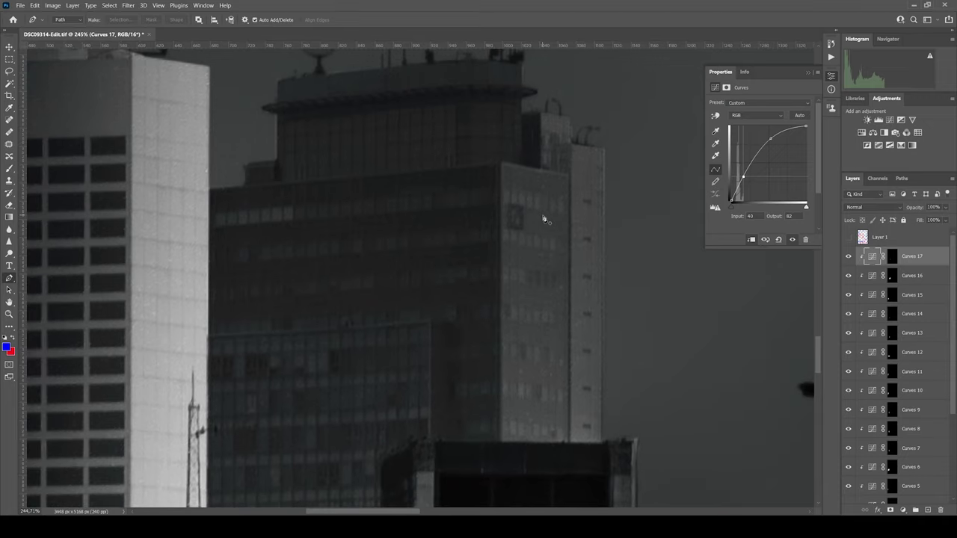
Trace the shaded recess between the star-topped tower's right-hand rooftop blocks with the Pen tool
key("ctrl+backslash")
left_click_drag(466, 258, 458, 343)
left_click(551, 267)
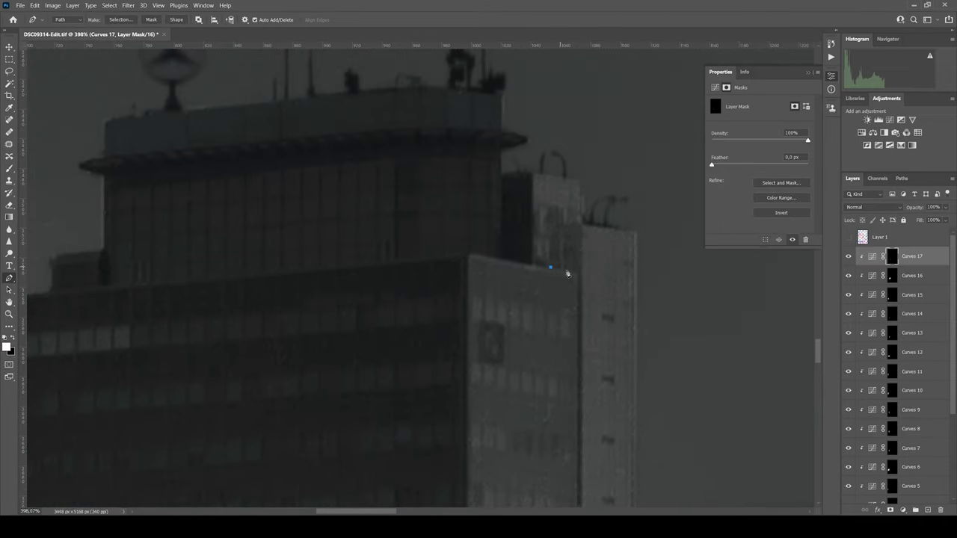
left_click(580, 224)
scroll(558, 259, "up", 3)
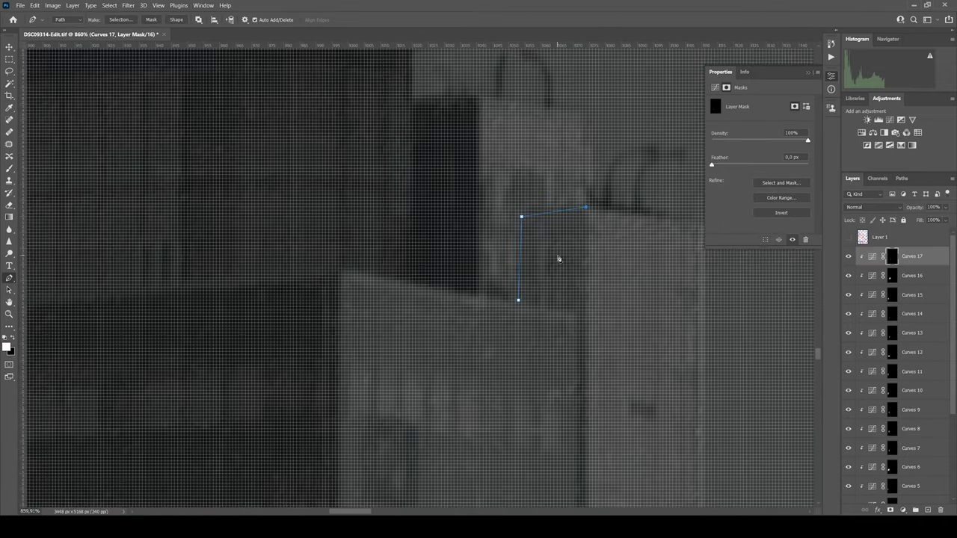
Try to exclude the recess by turning its path into a 1-pixel-feathered selection and filling it with black on the Curves 17 mask
right_click(553, 284)
left_click(587, 320)
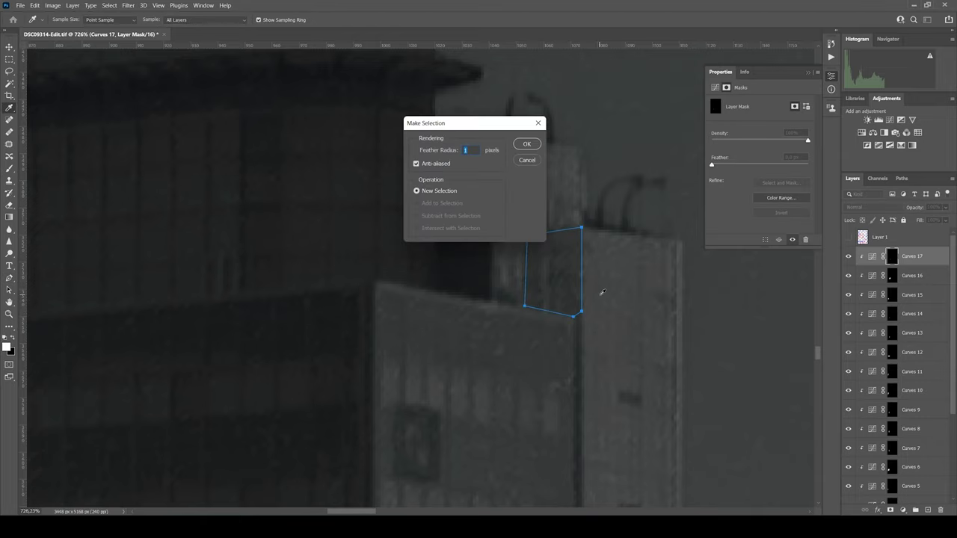
key("Return")
left_click(892, 256, "alt")
key("x")
key("Delete")
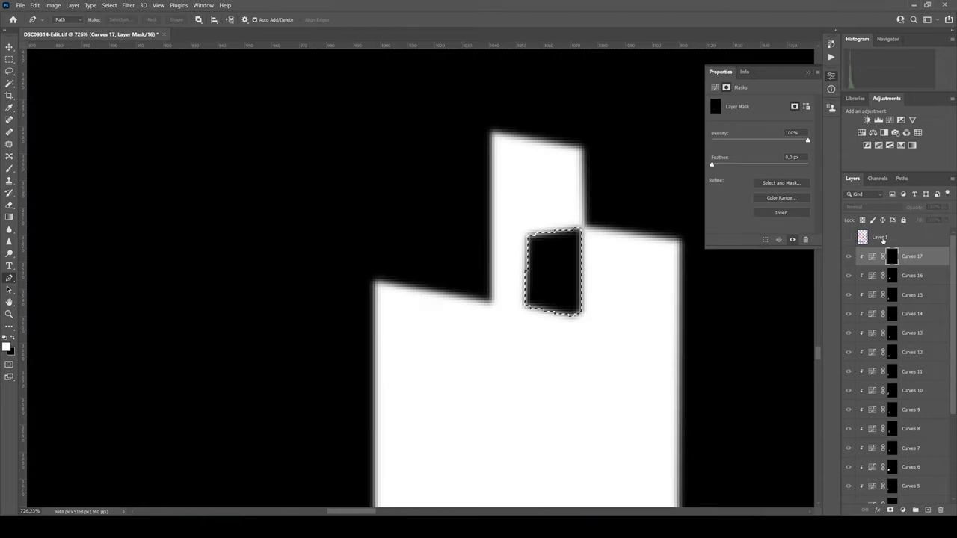
key("ctrl+d")
left_click(891, 256, "alt")
Extend the recess path down the narrow vertical gap between the tower's right-hand faces and convert it to a selection
scroll(650, 290, "down", 5)
scroll(619, 316, "up", 5)
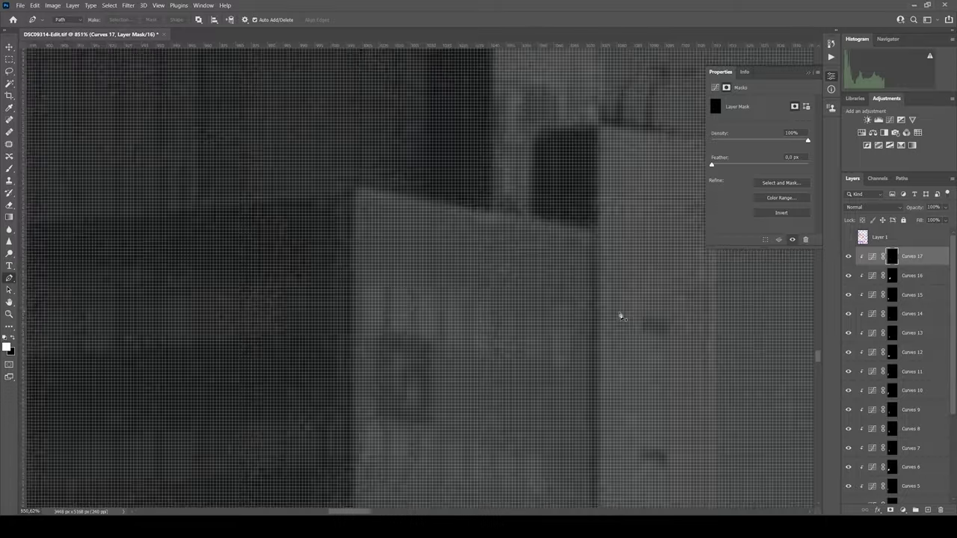
scroll(602, 247, "down", 3)
scroll(627, 317, "up", 3)
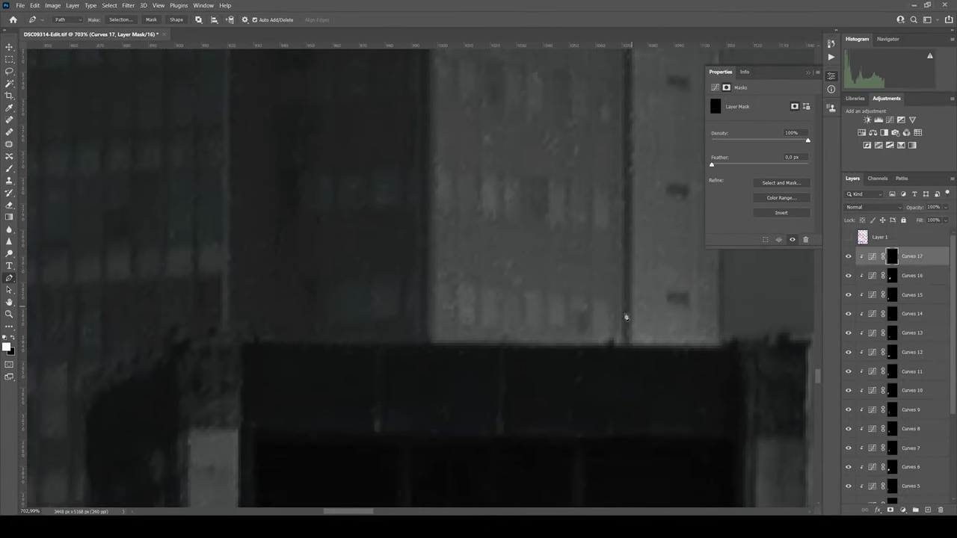
scroll(625, 351, "up", 5)
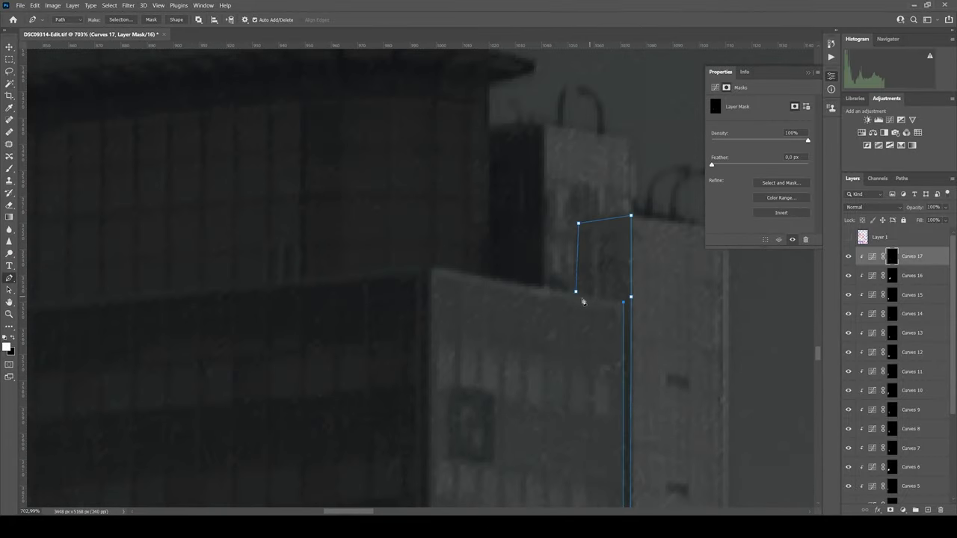
right_click(639, 275)
left_click(640, 308)
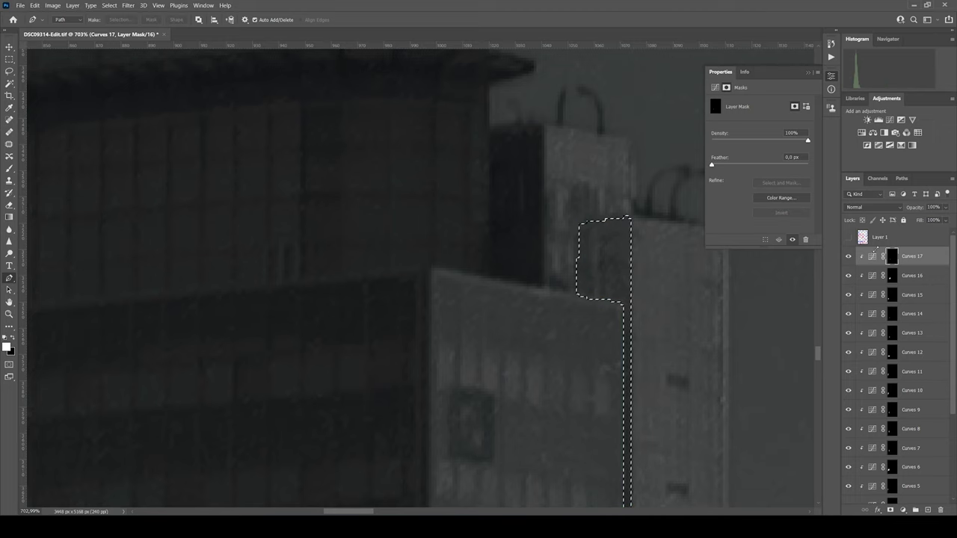
Fill the recess and gap selection with black on the Curves 17 mask, deselect and return to the image view
left_click(892, 256, "alt")
key("Delete")
key("ctrl+d")
left_click(892, 255, "alt")
scroll(585, 289, "down", 8)
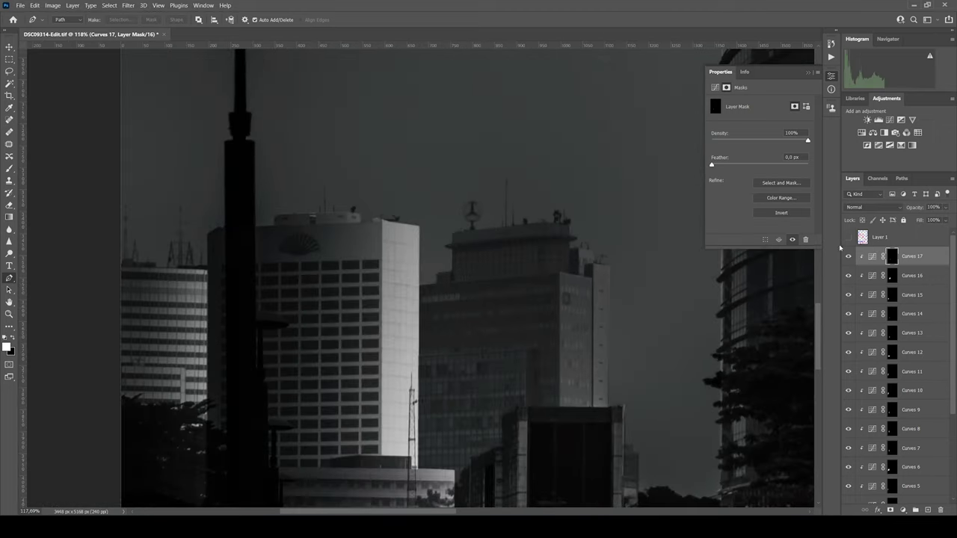
Add a Curves 18 adjustment layer, clip it to the layers below and make its mask black
left_click(890, 119)
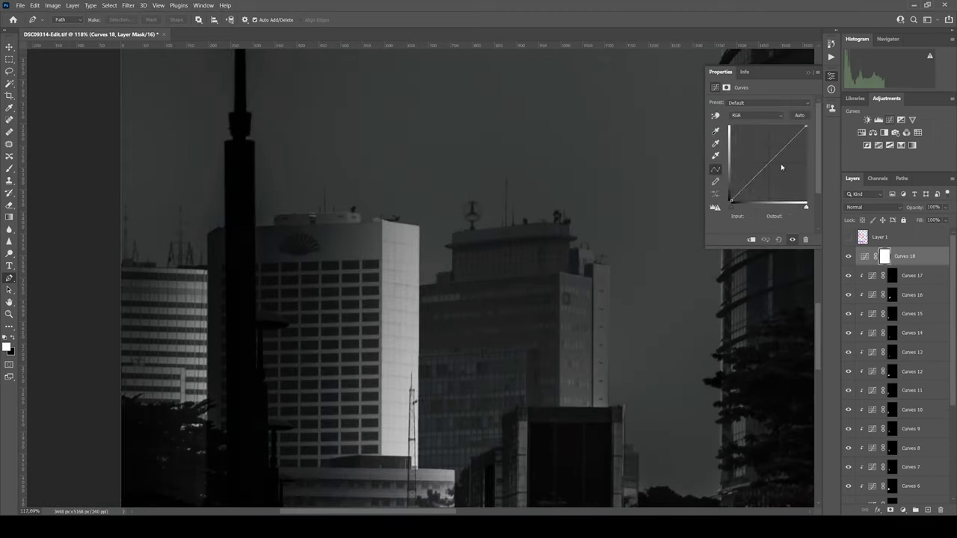
right_click(908, 256)
left_click(839, 301)
key("g")
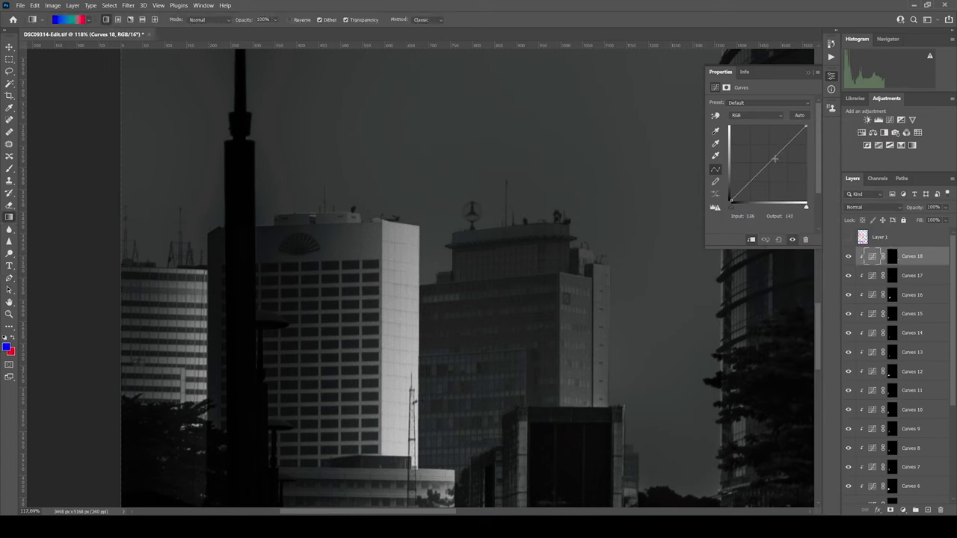
Reselect the star-topped tower, apply a white gradient from its right edge on the Curves 18 mask and raise the curve
left_click(726, 87)
key("d")
key("ctrl+shift+d")
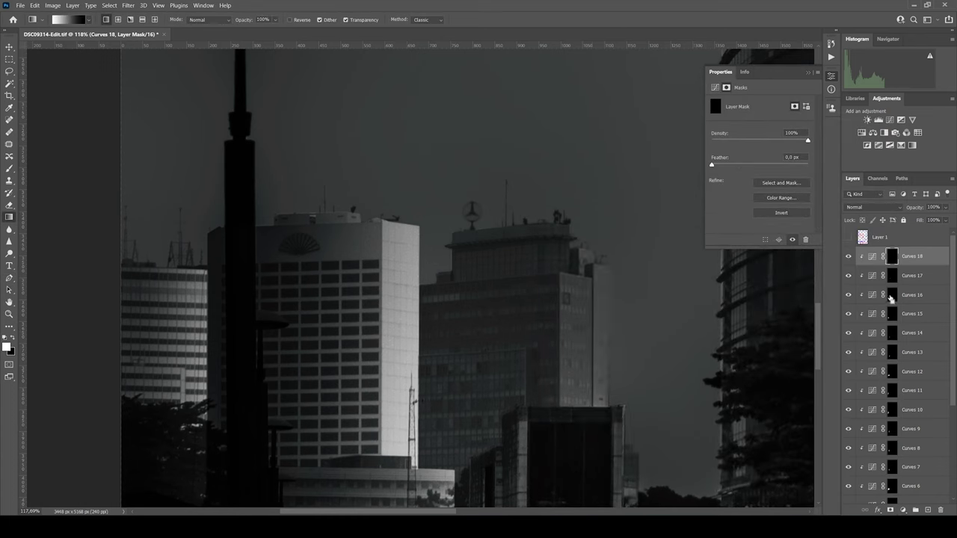
left_click_drag(605, 341, 474, 364)
left_click(715, 87)
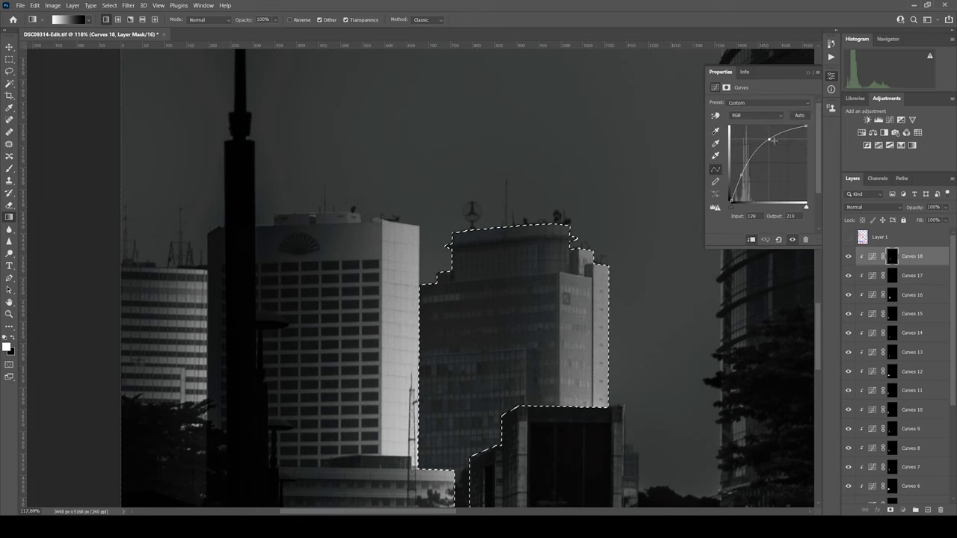
left_click_drag(779, 139, 781, 141)
Add a clipped, black-masked Curves 19 layer with a raised midtone curve and reselect the star-topped tower on its mask
left_click(889, 119)
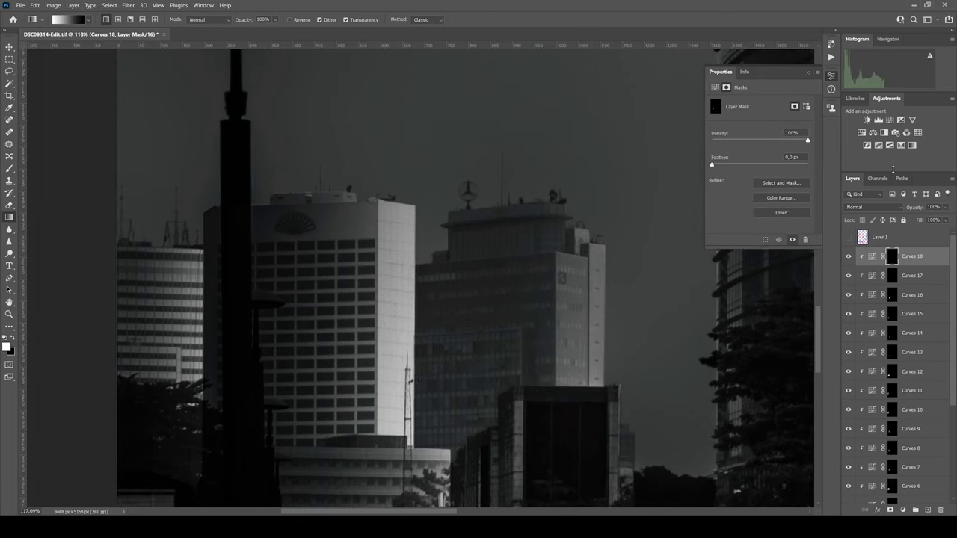
right_click(892, 259)
key("Escape")
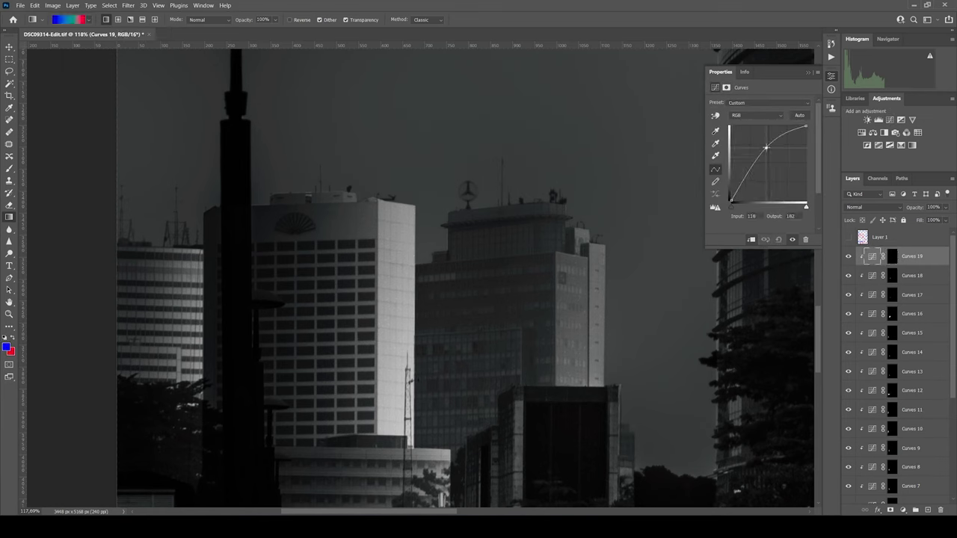
key("ctrl+shift+d")
key("ctrl+backslash")
key("d")
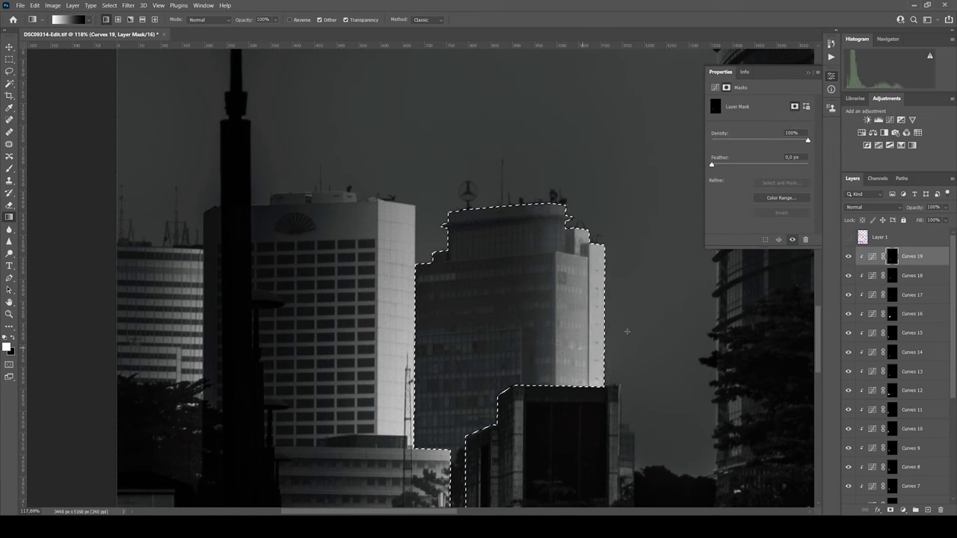
Brighten the tower's right-hand faces with a gradient on the Curves 19 mask, deselect and adjust the curve's shadow point
key("ctrl+d")
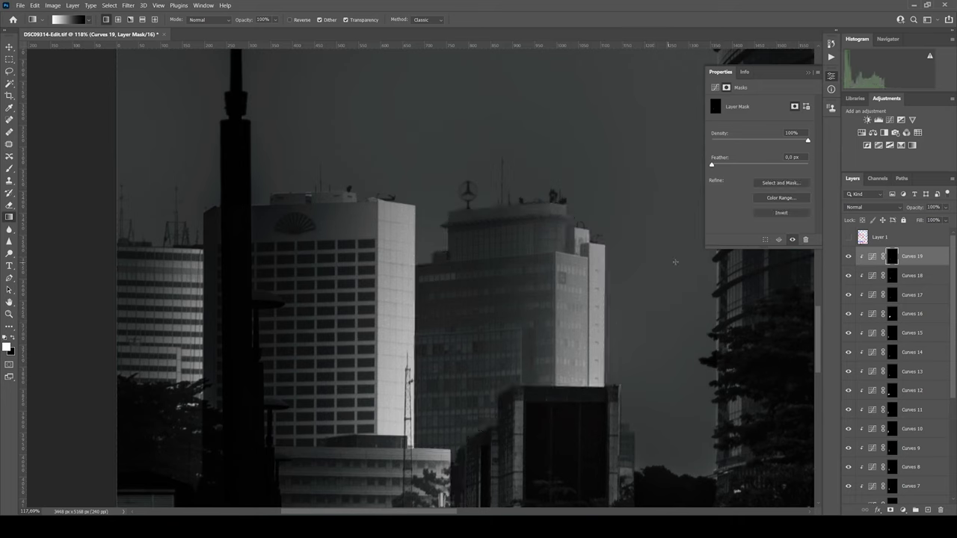
left_click(871, 256)
left_click_drag(739, 186, 739, 189)
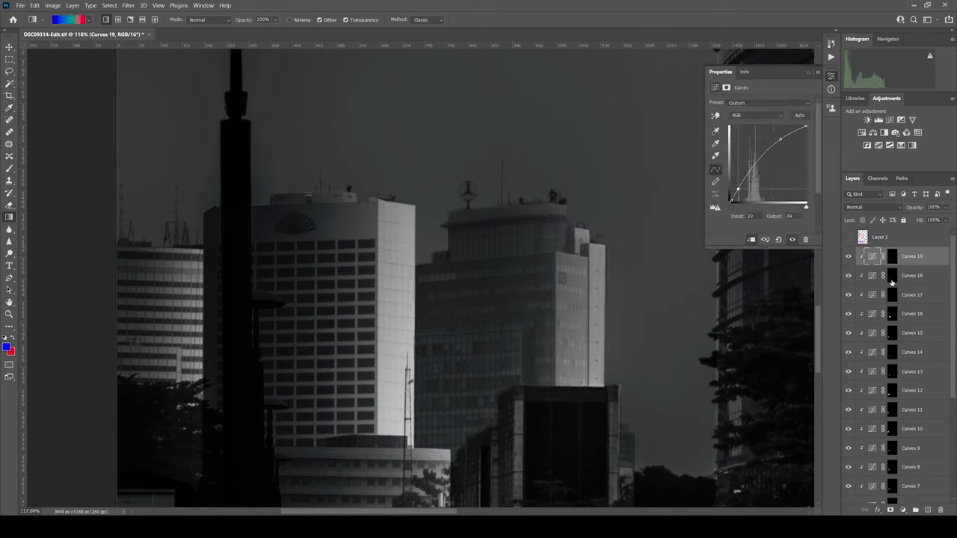
Add a clipped, black-masked Curves 20 layer with a lowered curve and darken the star-topped tower's left face through its mask
key("F2")
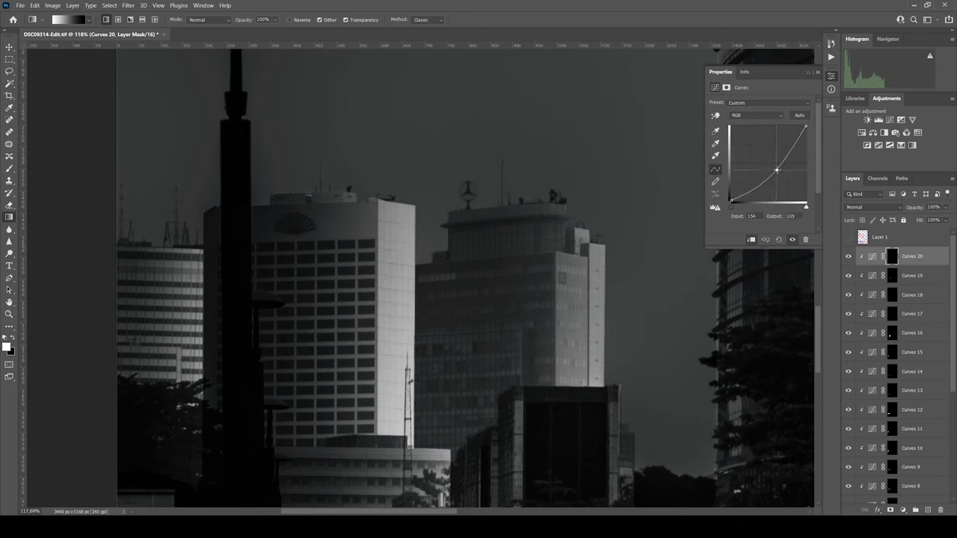
left_click(890, 257)
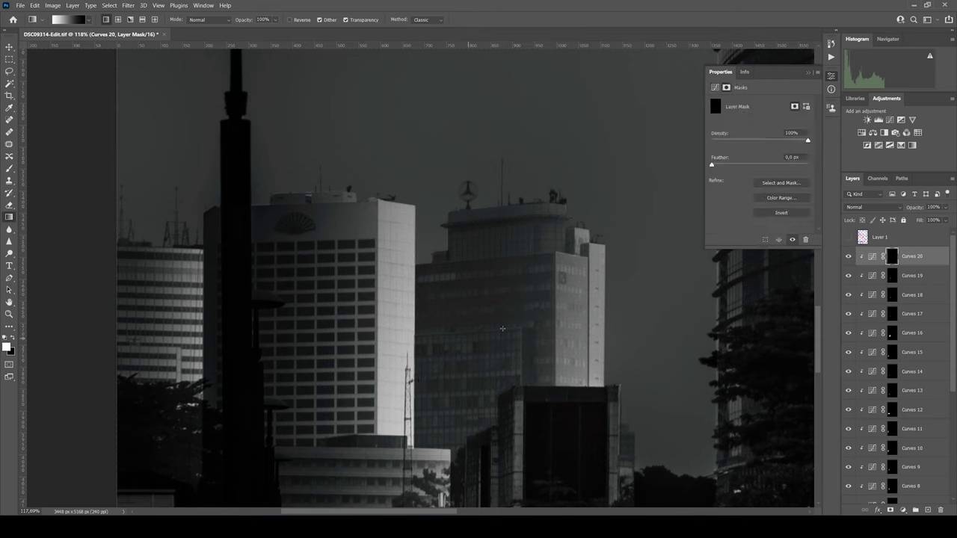
key("ctrl+shift+d")
key("alt+BackSpace")
key("ctrl+2")
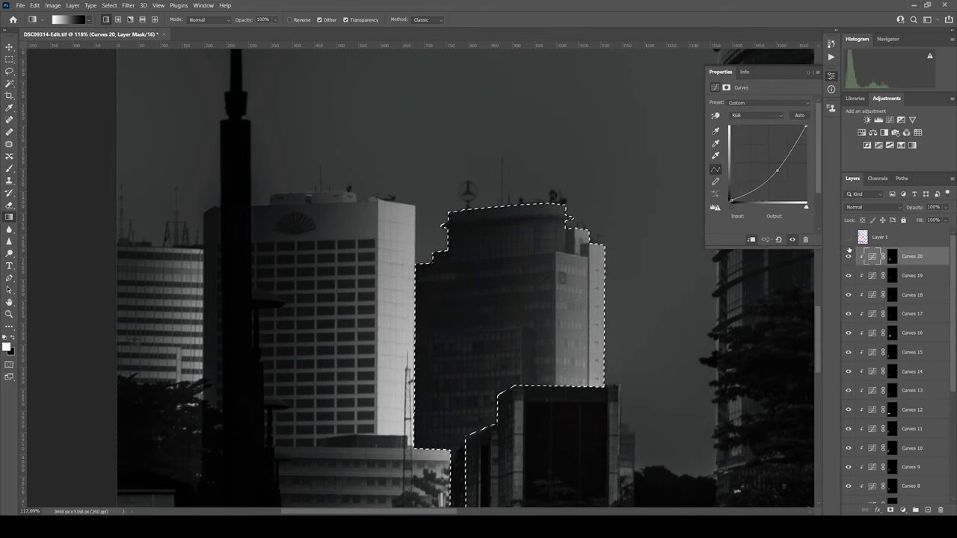
key("ctrl+backslash")
key("ctrl+d")
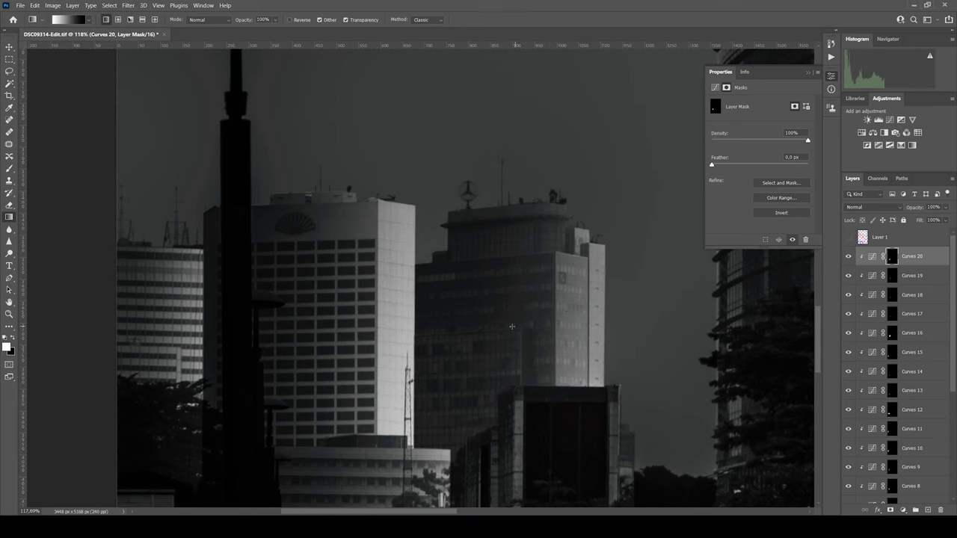
Add a clipped Curves 21 layer, load the tower selection from the Curves 16 mask and brighten its right faces with a white gradient
left_click_drag(467, 347, 386, 403)
left_click(890, 119)
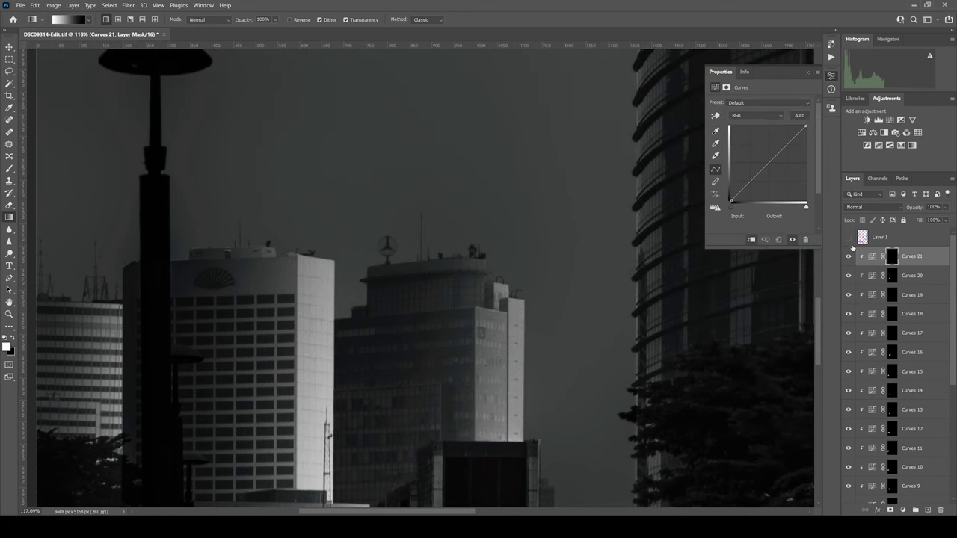
key("ctrl+backslash")
left_click(892, 352, "ctrl")
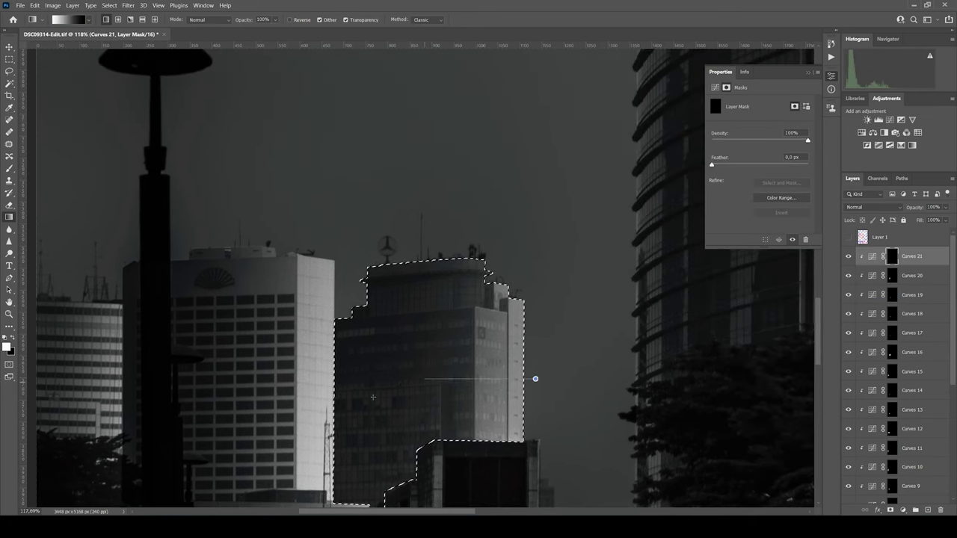
key("alt+BackSpace")
key("ctrl+d")
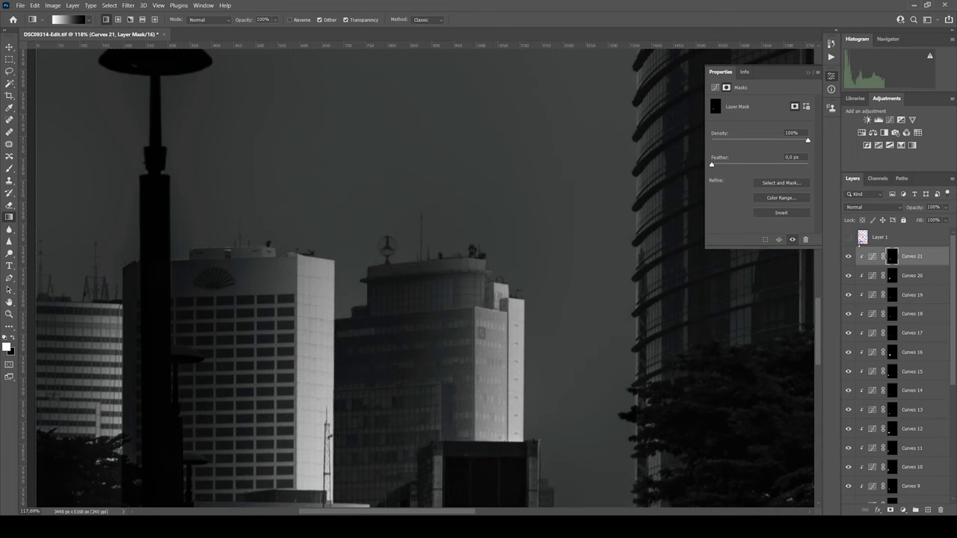
key("ctrl+2")
key("Escape")
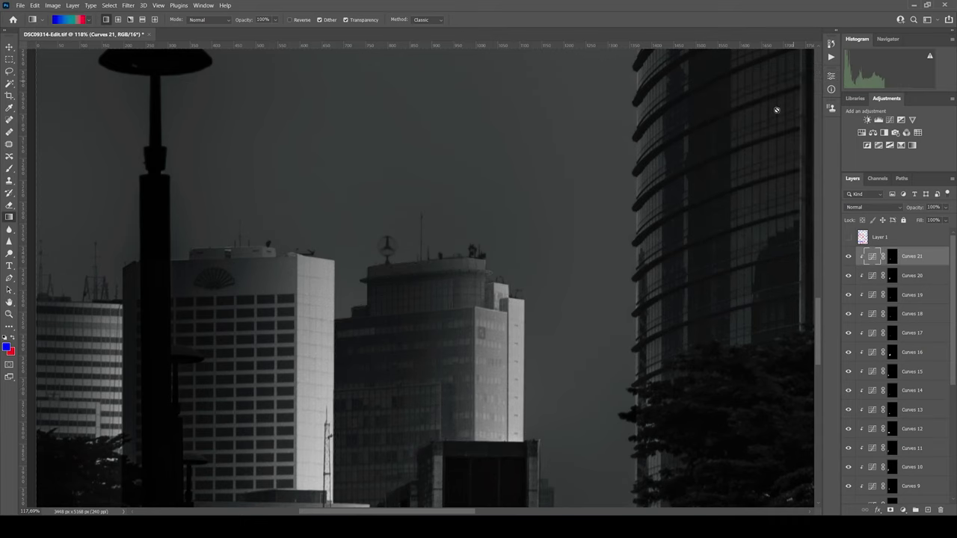
Add a Curves 22 adjustment layer clipped to the layers below, with a black mask, for the dark foreground building
scroll(508, 189, "down", 3)
scroll(508, 190, "up", 2)
left_click_drag(508, 190, 526, 55)
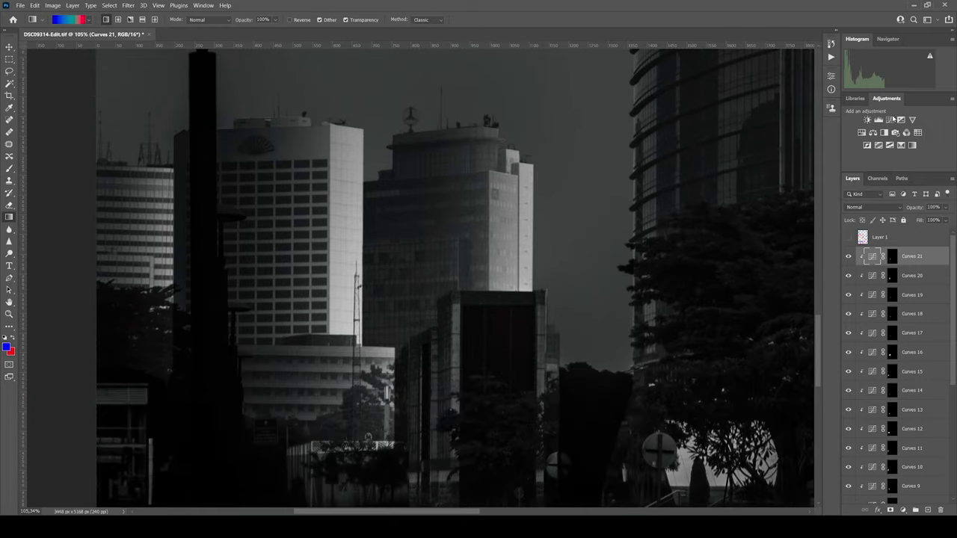
left_click(889, 119)
right_click(920, 256)
left_click(830, 307)
Convert path S6, the narrow strip beside the dark foreground building, into a selection for the Curves 22 mask
left_click(901, 178)
left_click(847, 283)
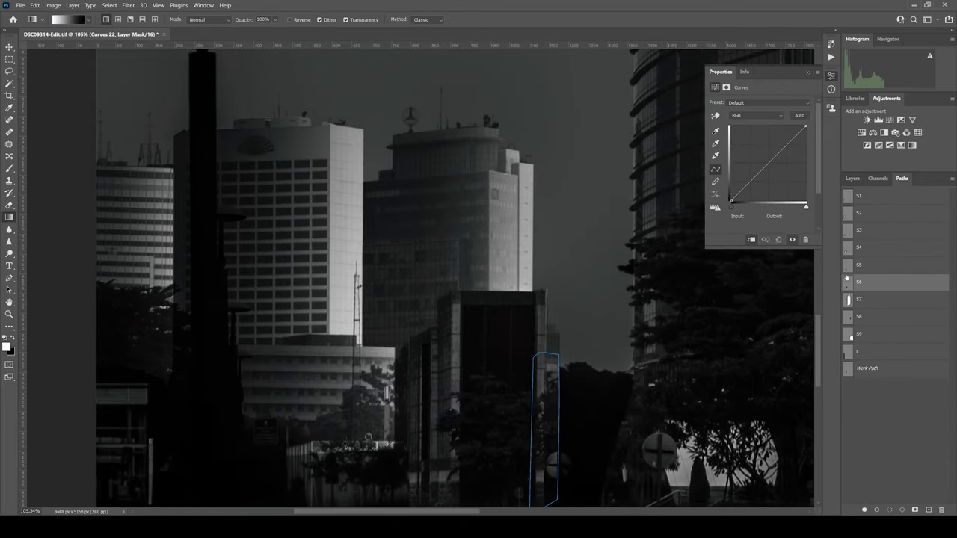
left_click(852, 178)
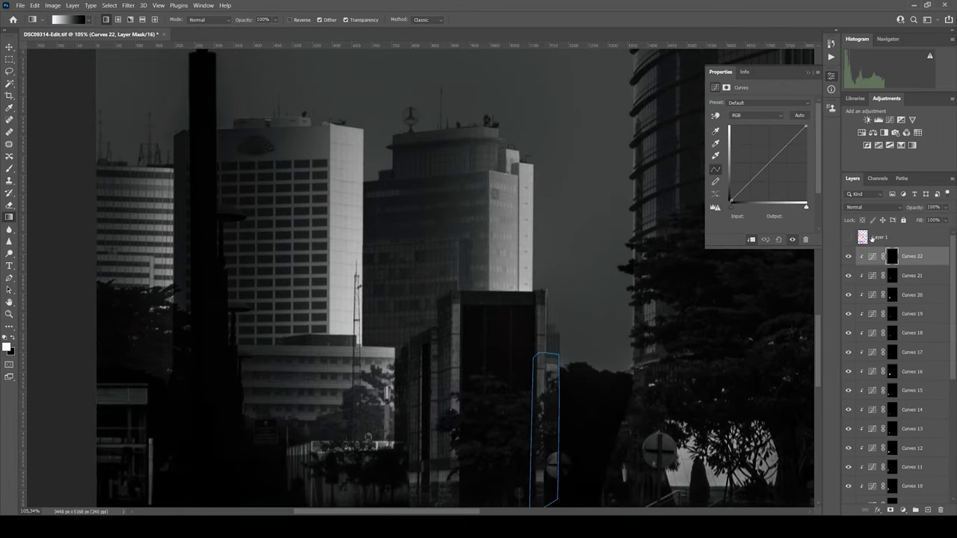
key("p")
right_click(540, 188)
left_click(573, 224)
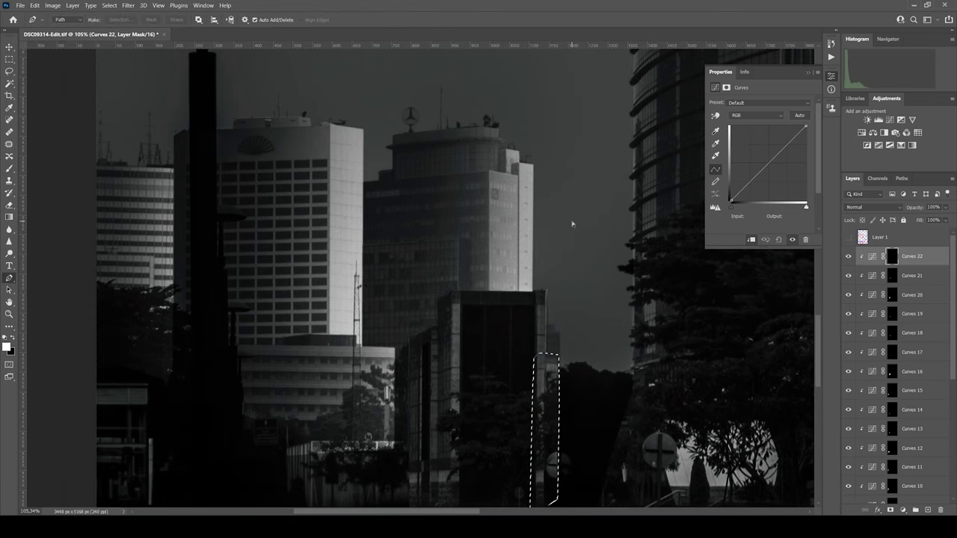
Convert path S5, the outline of the dark foreground building, into a selection for the Curves 22 mask
left_click(901, 178)
left_click(852, 266)
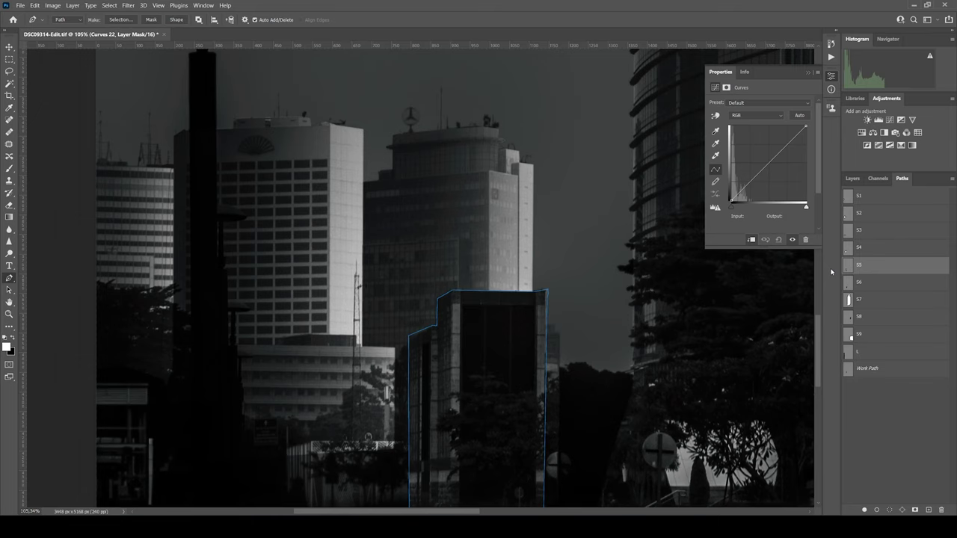
right_click(477, 340)
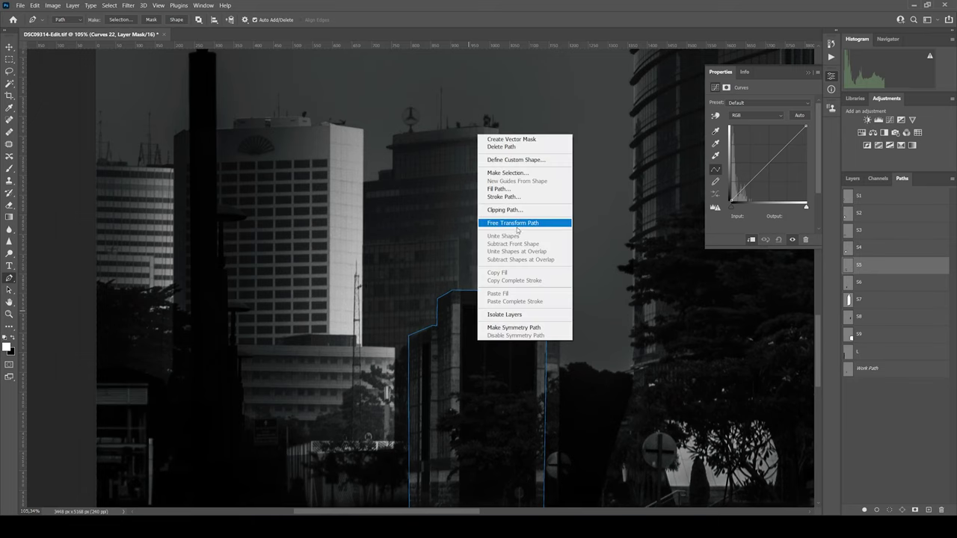
left_click(515, 226)
key("Return")
left_click(852, 178)
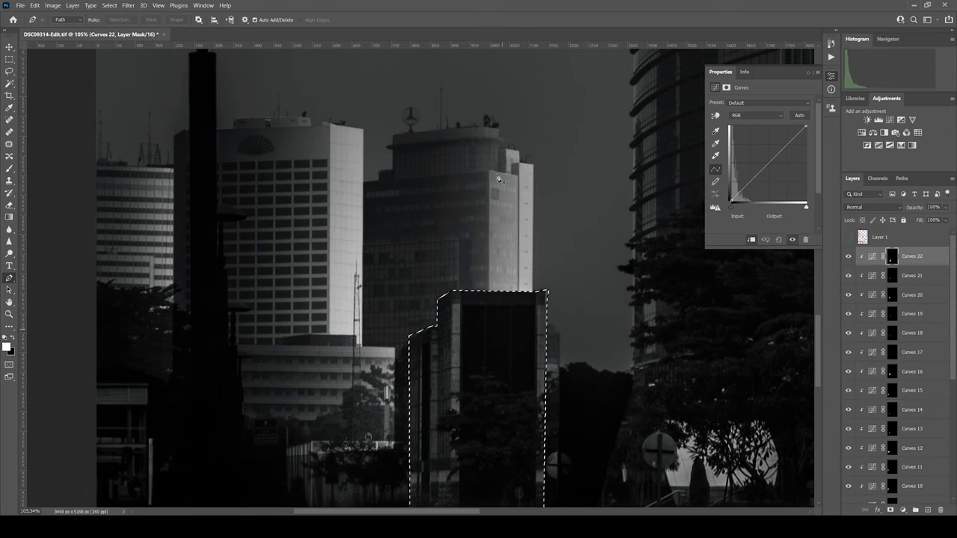
Fill the building selection with white on the Curves 22 mask, deselect, return to the image view and open the layer's curve
left_click(892, 256, "alt")
key("ctrl+BackSpace")
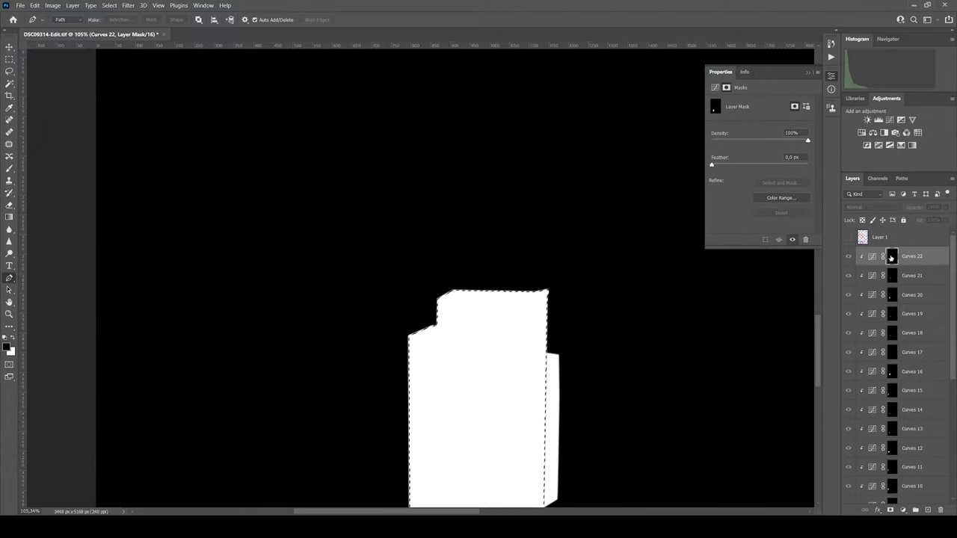
key("ctrl+z")
key("ctrl+shift+z")
key("ctrl+z")
key("ctrl+shift+z")
key("ctrl+d")
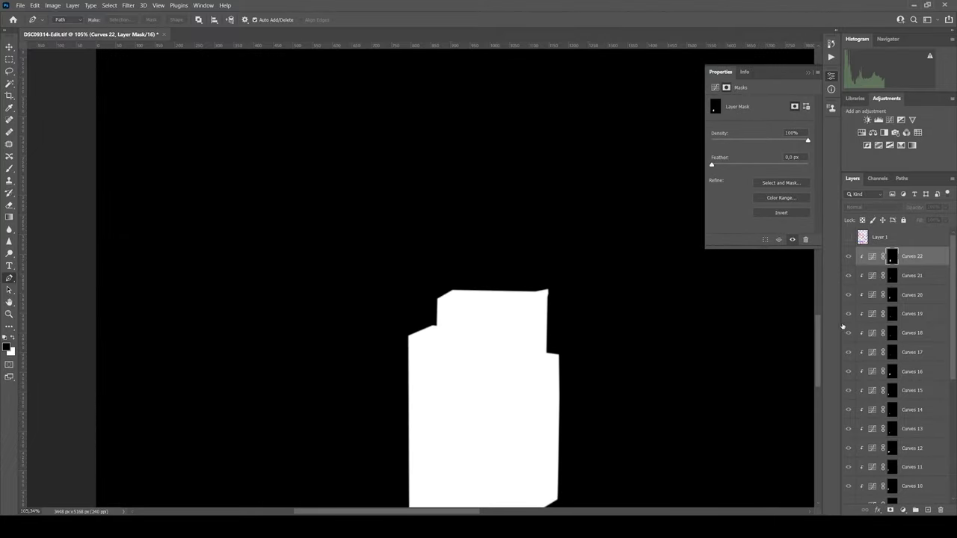
left_click(891, 258, "alt")
scroll(551, 342, "down", 3)
left_click(872, 256)
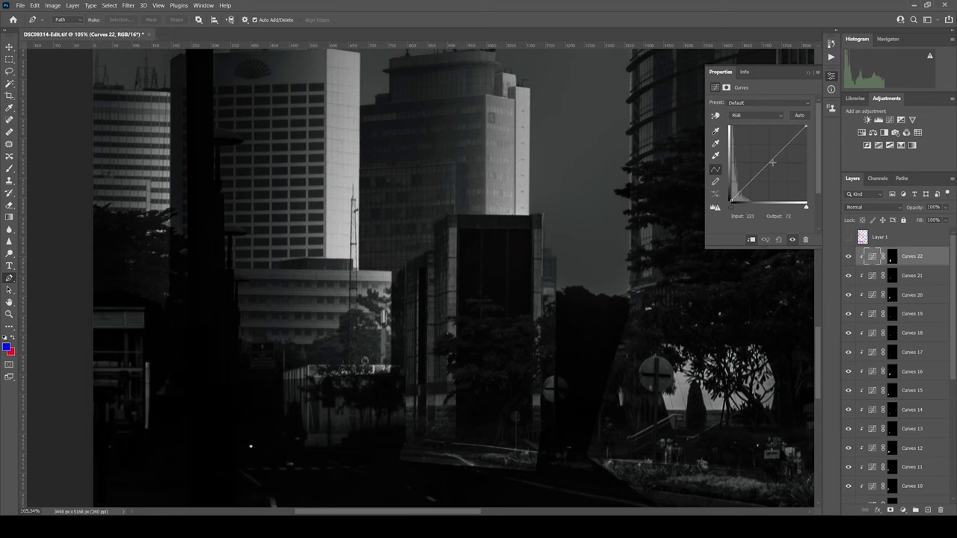
Add a clipped Curves 23 layer with a raised curve and brighten the dark building with a gradient inside the Curves 22 mask selection
left_click(890, 119)
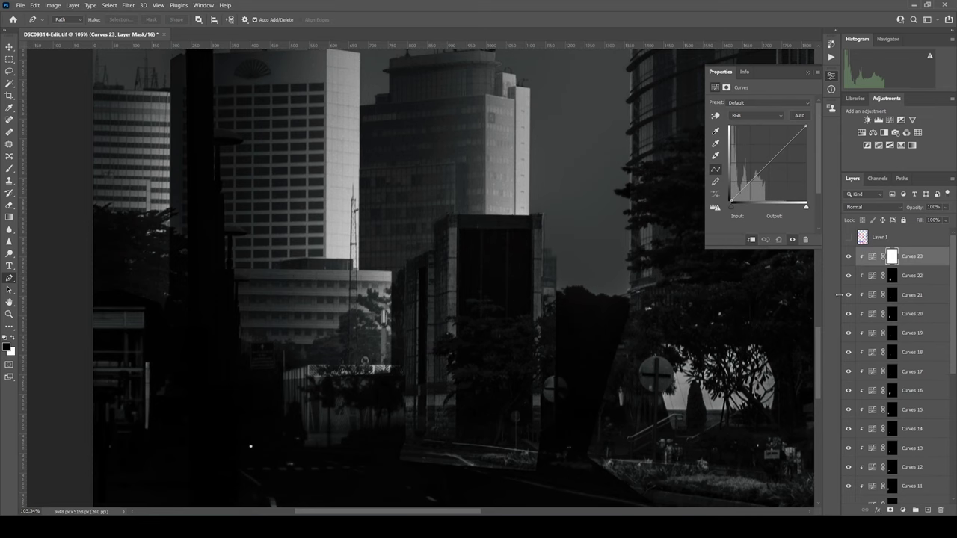
left_click(880, 278)
left_click(889, 276, "ctrl")
left_click(890, 257)
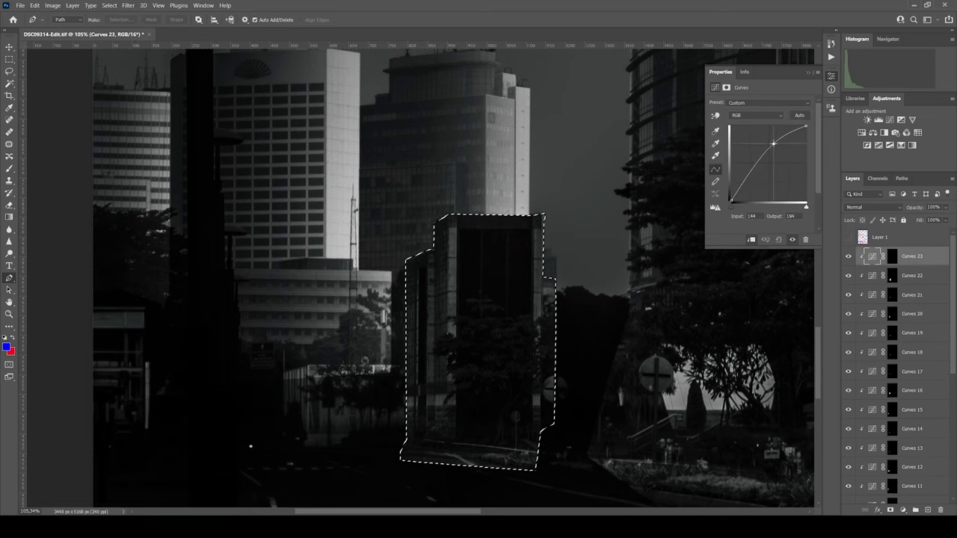
key("g")
key("x")
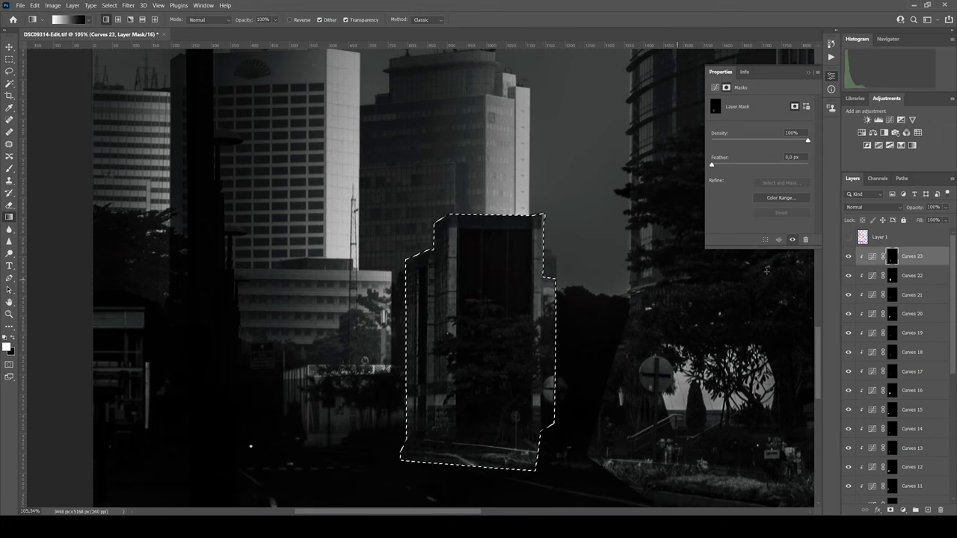
left_click(871, 257)
Add a clipped, black-masked Curves 24 layer with a lowered curve and darken part of the dark foreground building within its selection
left_click(889, 120)
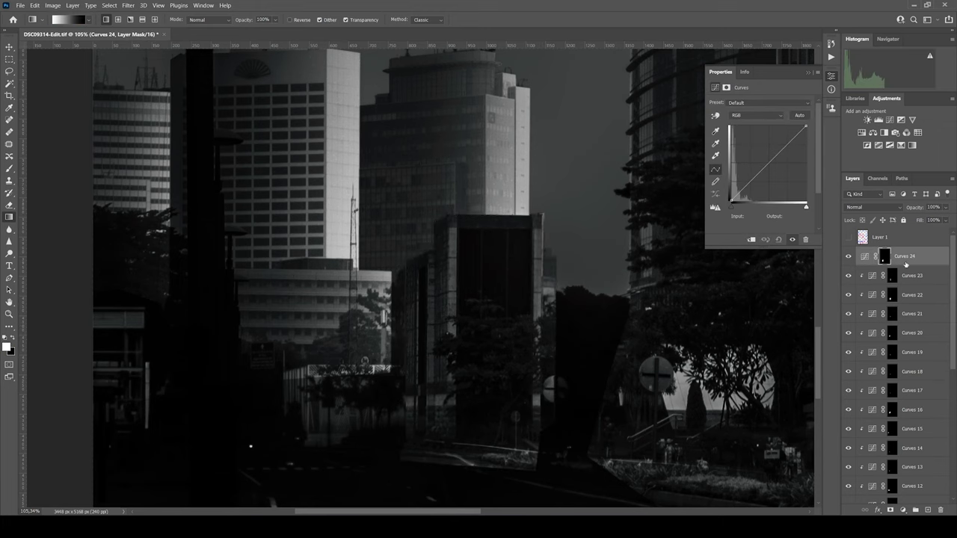
left_click(891, 257, "ctrl")
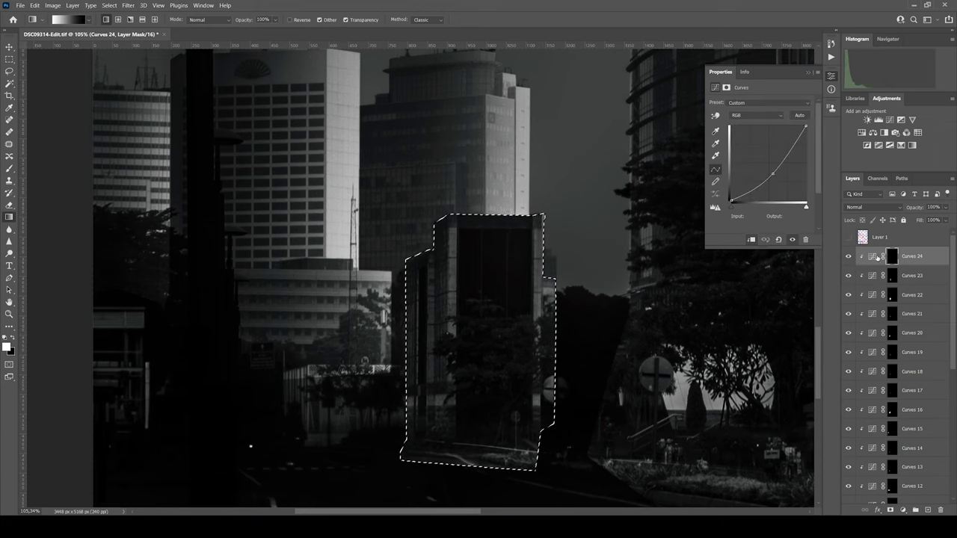
left_click_drag(495, 335, 421, 360)
Add a clipped, black-masked Curves 25 layer and choose path S7 from the saved building outlines
left_click(889, 119)
left_click(901, 178)
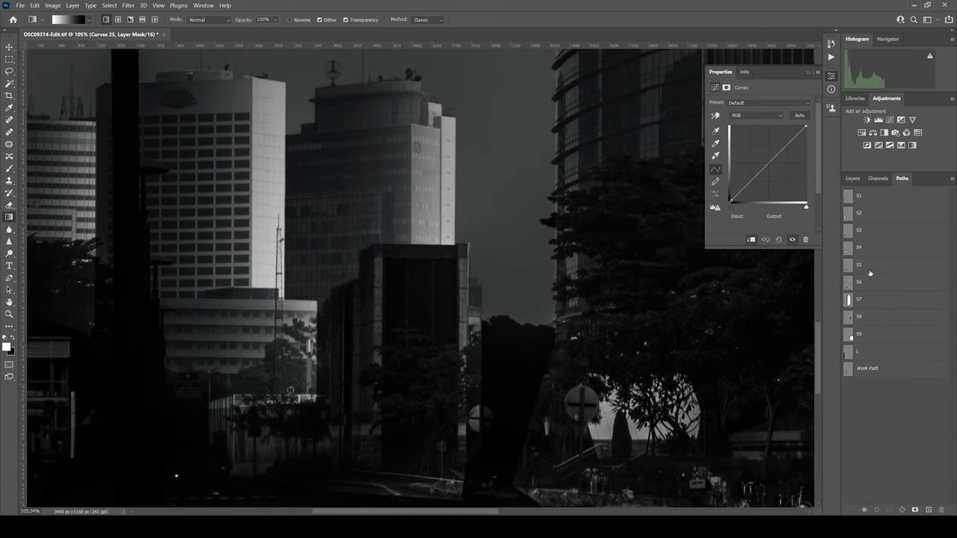
left_click(852, 281)
left_click(852, 299)
left_click(852, 316)
left_click(852, 264)
left_click(852, 282)
left_click(852, 299)
Convert the S7 path around the tall ICBC tower into a selection
left_click_drag(479, 75, 336, 299)
left_click(852, 178)
scroll(337, 269, "down", 5)
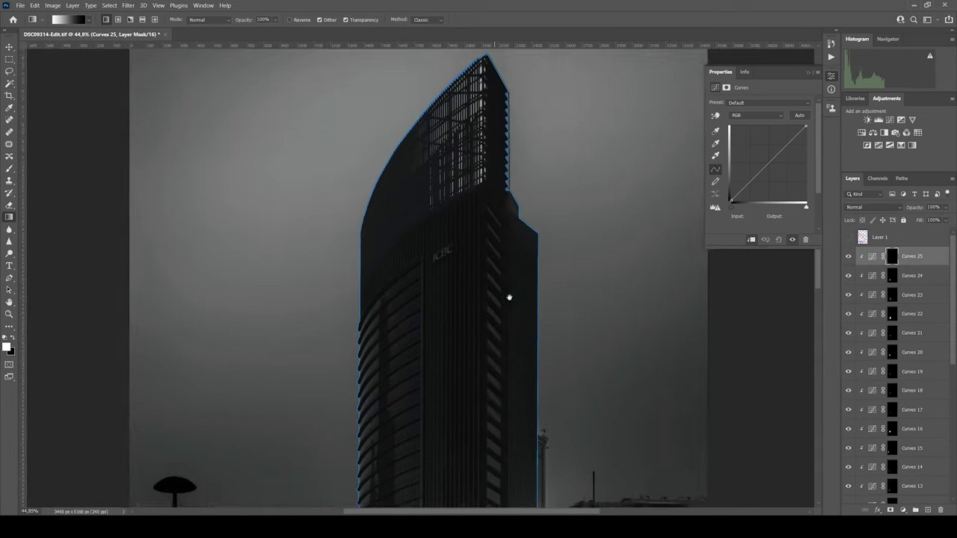
right_click(446, 392)
key("Return")
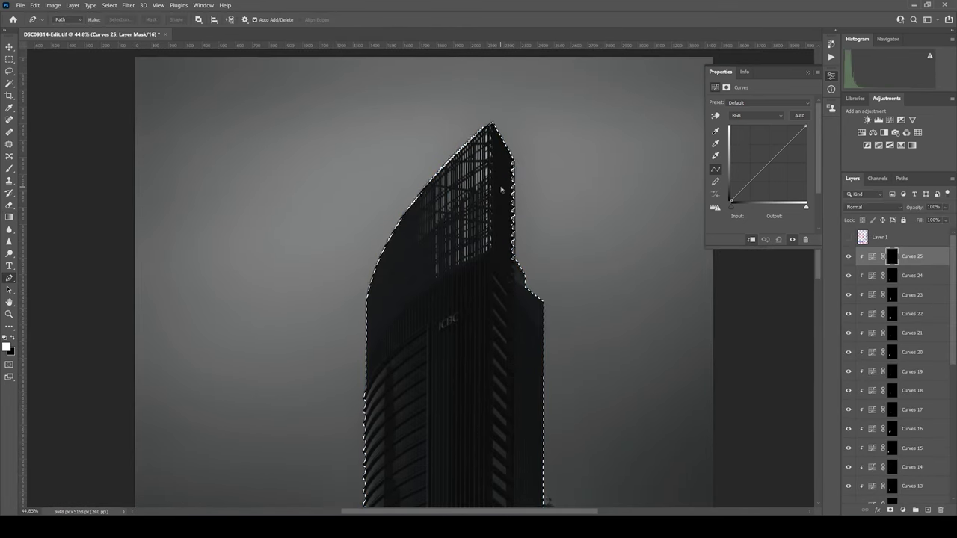
Reveal the ICBC tower in white on the Curves 25 mask and lower its curve slightly, to output 129 at input 145
scroll(675, 267, "down", 3)
scroll(500, 194, "down", 2)
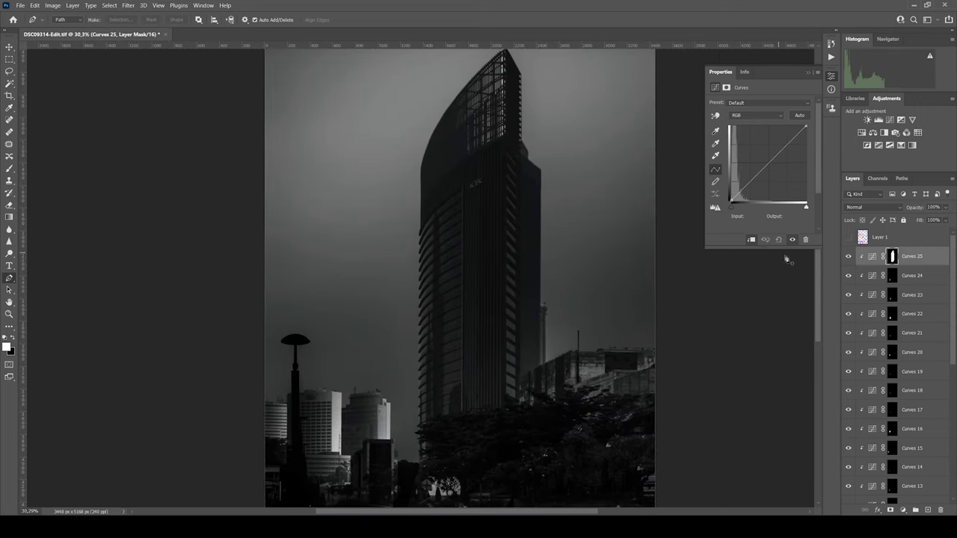
left_click_drag(772, 160, 774, 162)
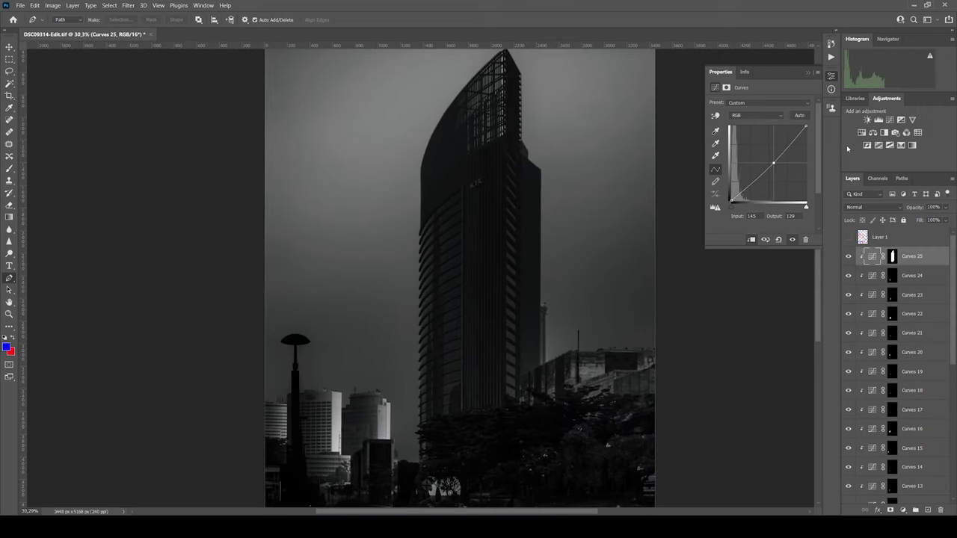
Add a clipped, black-masked Curves 26 layer above Curves 25
left_click(890, 120)
right_click(922, 256)
left_click(709, 303)
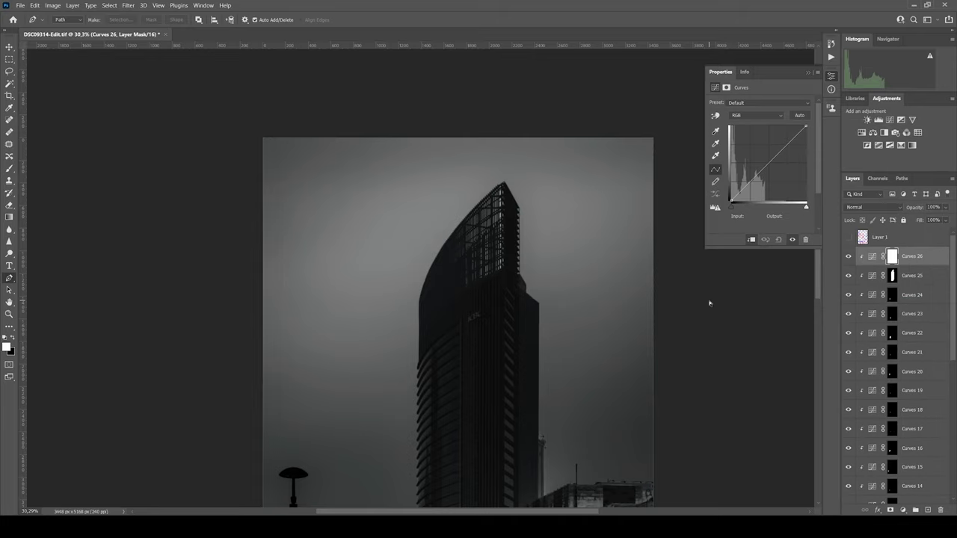
Draw a Pen path from the tower's tip down its vertical corner edge and around the lower part beneath the trees
scroll(473, 202, "up", 10)
scroll(464, 195, "up", 2)
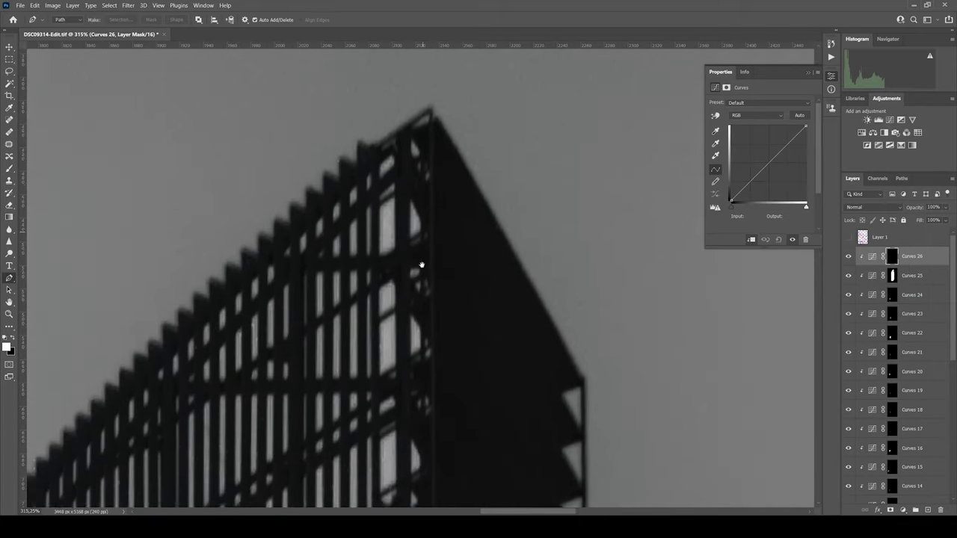
scroll(432, 159, "down", 15)
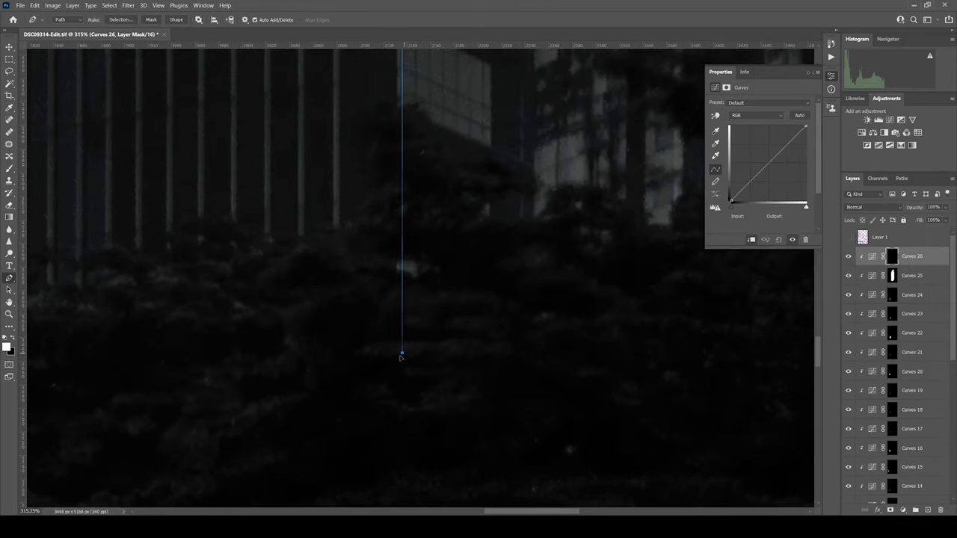
left_click(397, 375)
scroll(368, 314, "down", 10)
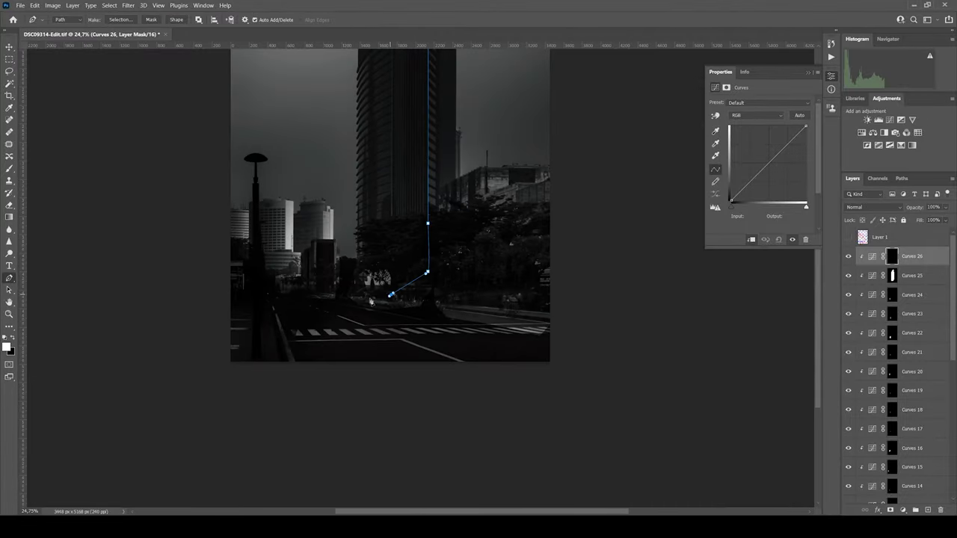
scroll(377, 219, "up", 5)
scroll(444, 370, "up", 8)
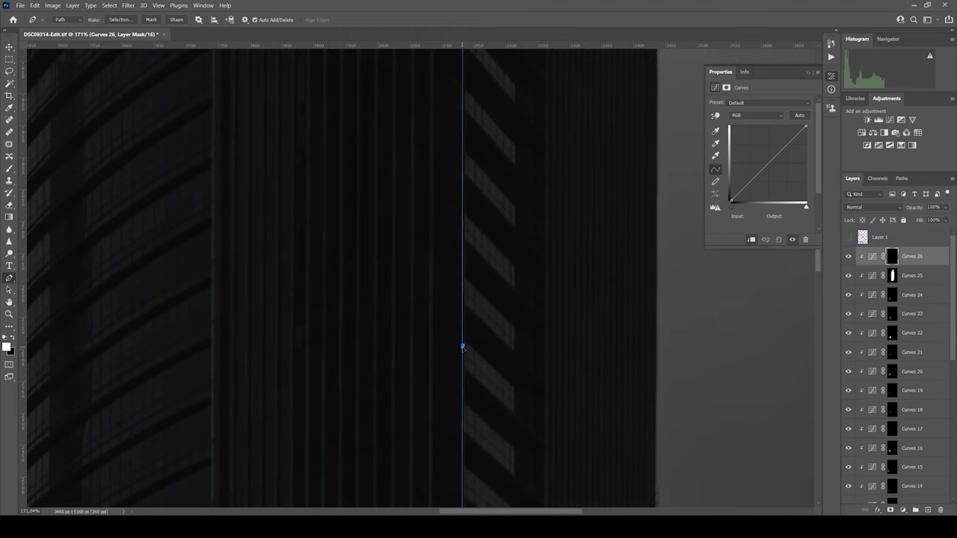
scroll(468, 343, "down", 10)
scroll(441, 271, "up", 3)
Convert the corner-edge path into a selection and limit the white area of the Curves 26 mask to the tower's front faces
right_click(441, 271)
left_click(444, 284)
key("Return")
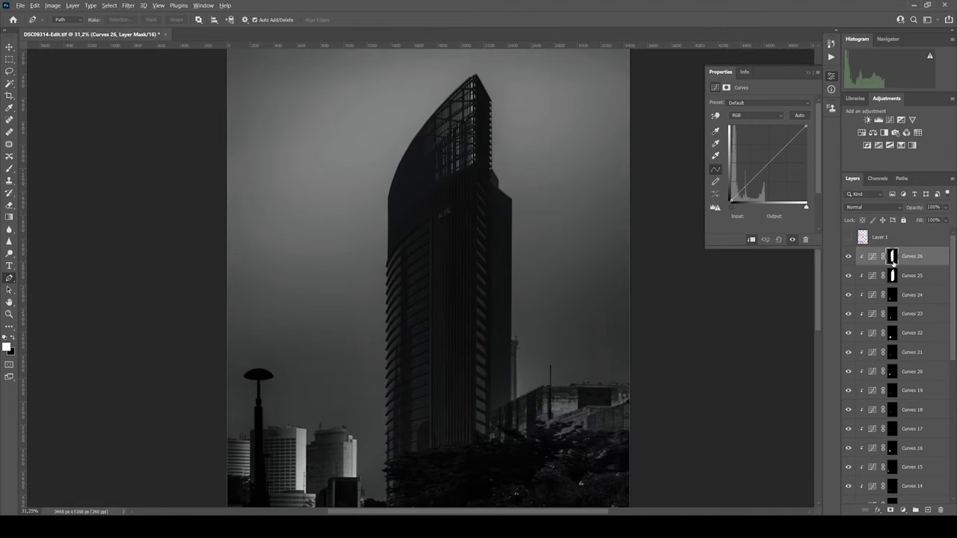
left_click(892, 256, "alt")
scroll(803, 272, "left", 1)
Brighten the tower's front by raising the Curves 26 curve at two points, with the lower one at input 40, output 86
key("ctrl+2")
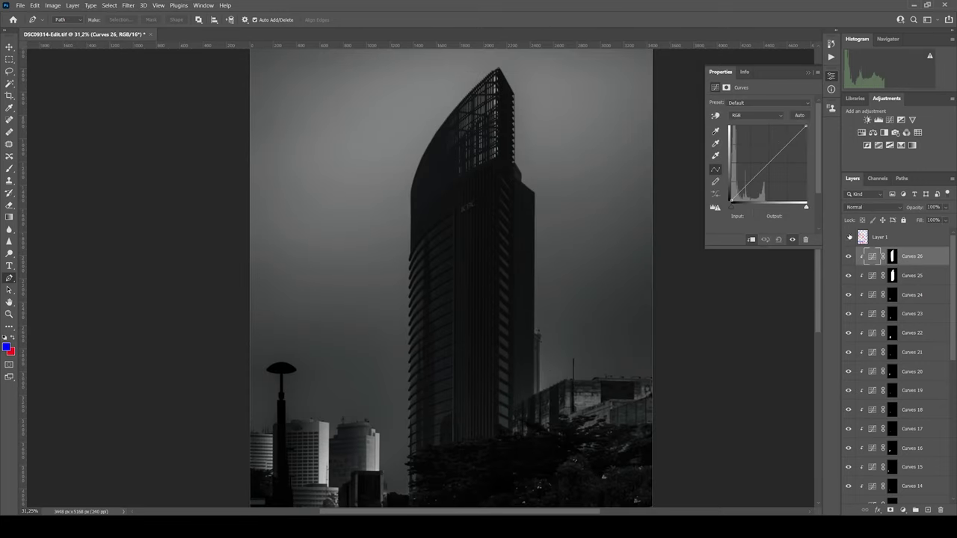
left_click_drag(774, 158, 775, 142)
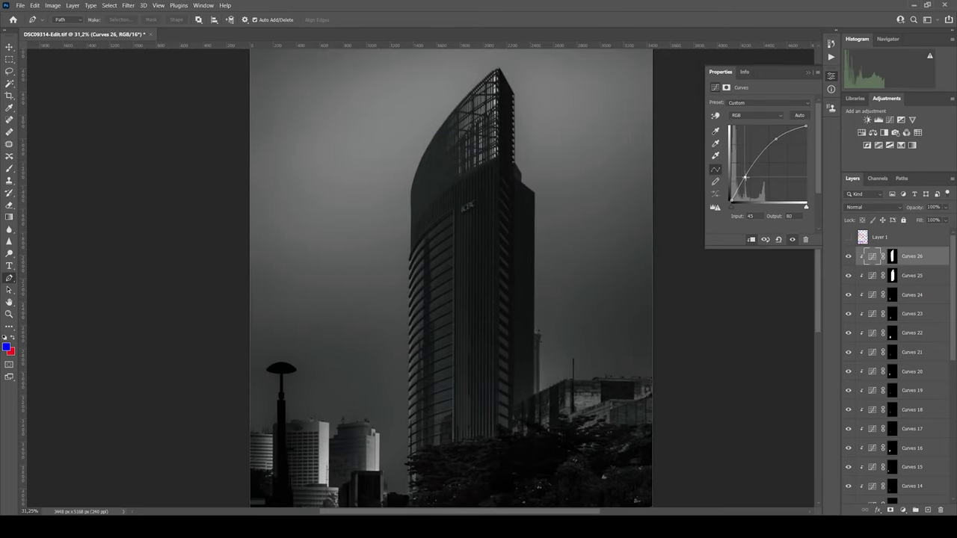
left_click_drag(744, 177, 745, 179)
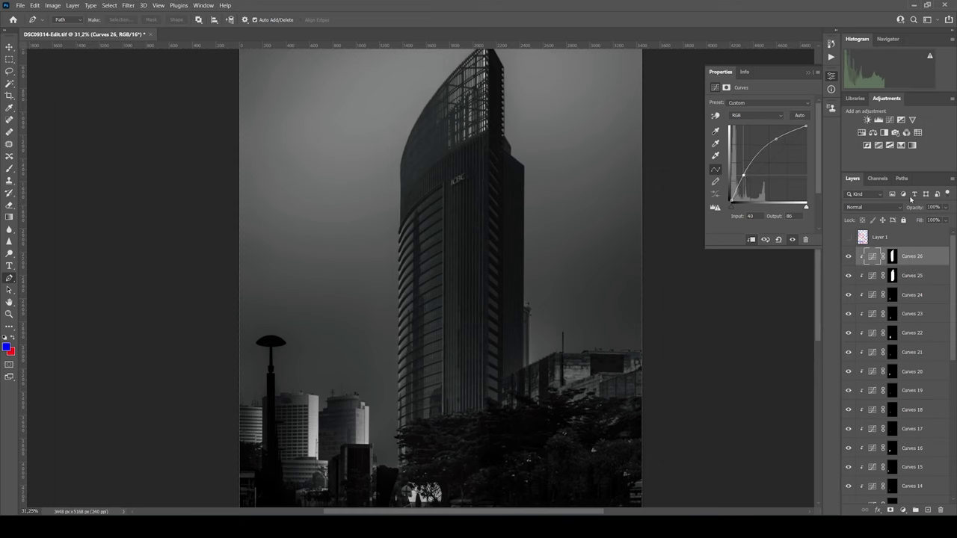
Add a clipped Curves 27 layer with a lowered curve and load the Curves 25 tower mask as a selection
right_click(905, 257)
left_click(811, 302)
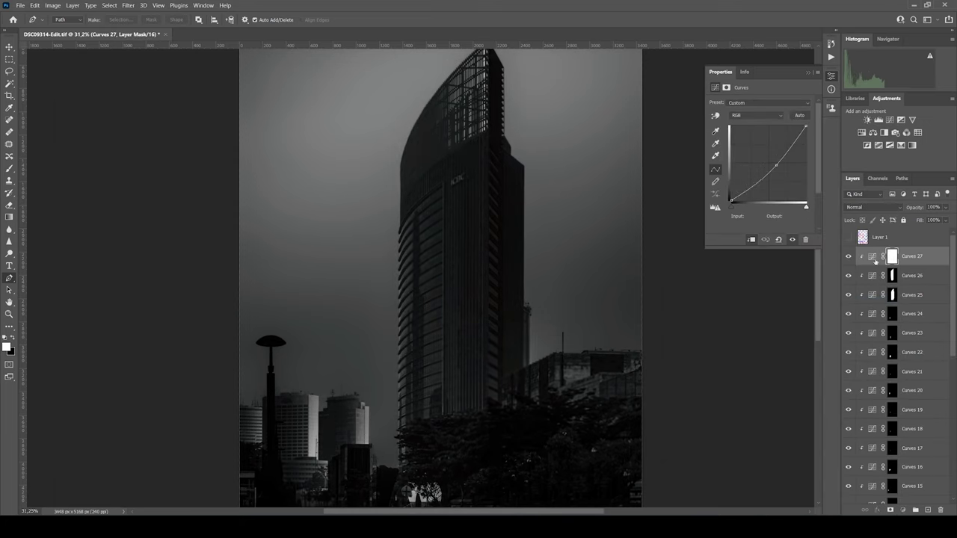
left_click(893, 275, "ctrl")
key("d")
key("ctrl+d")
left_click(891, 294, "ctrl")
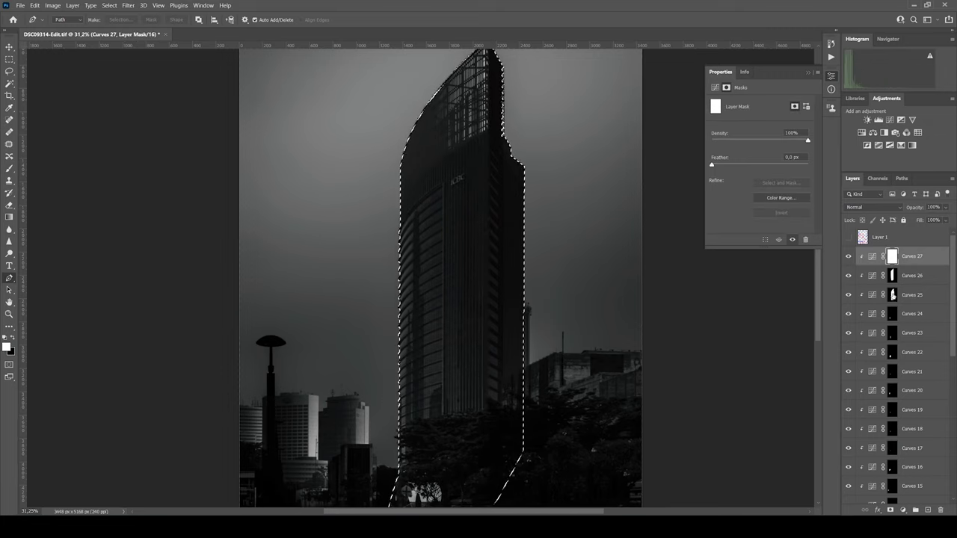
Restrict the Curves 27 mask to the tower's dark side and set its curve point to input 154, output 124
key("ctrl+d")
key("ctrl+i")
left_click(891, 295, "ctrl")
key("alt+BackSpace")
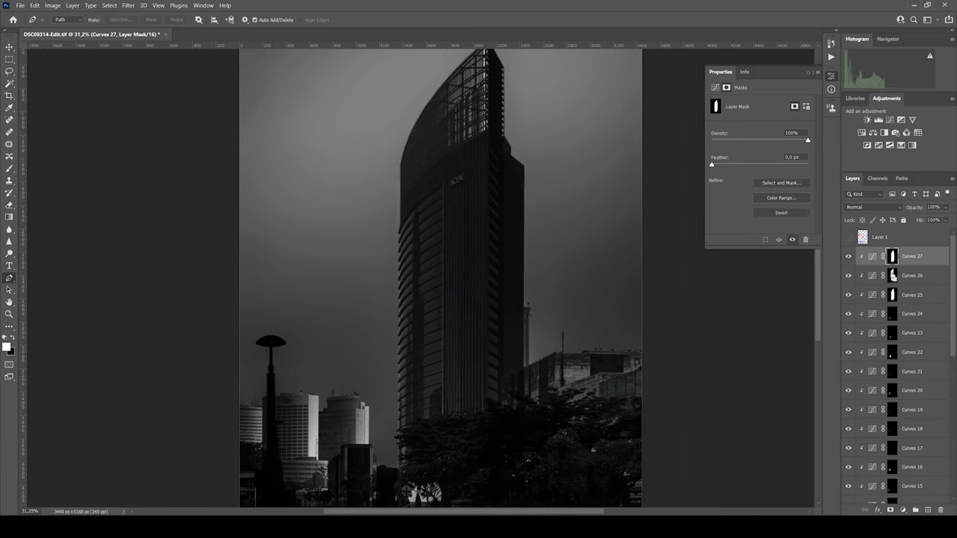
left_click(892, 257, "alt")
key("ctrl+d")
left_click(871, 257)
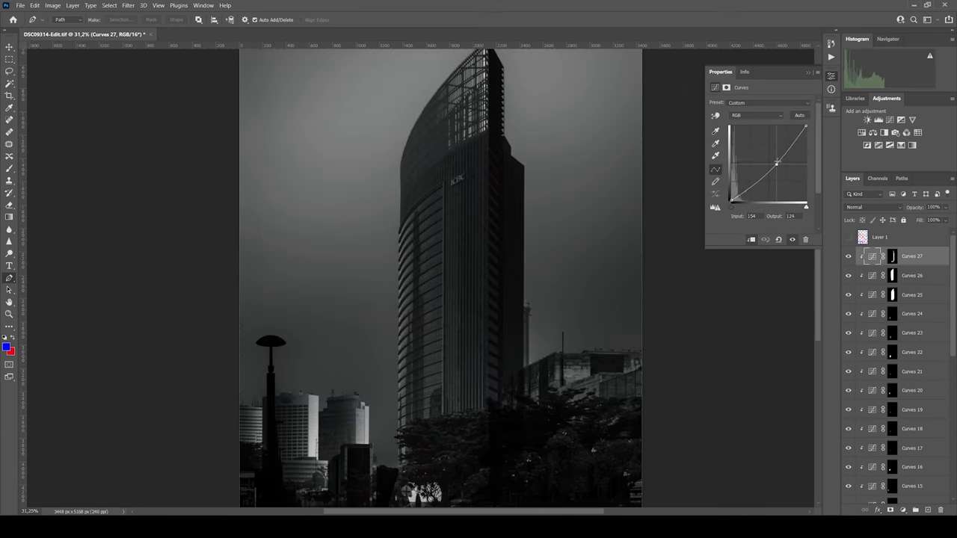
Add a clipped, black-masked Curves 28 layer and apply a narrow vertical gradient on its mask within the tower selection
left_click(890, 119)
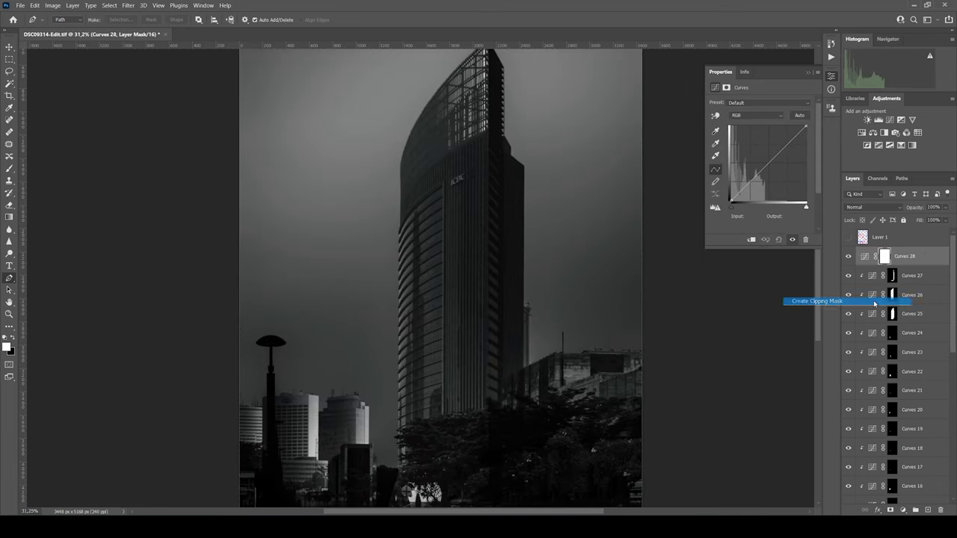
key("ctrl+i")
left_click(892, 256)
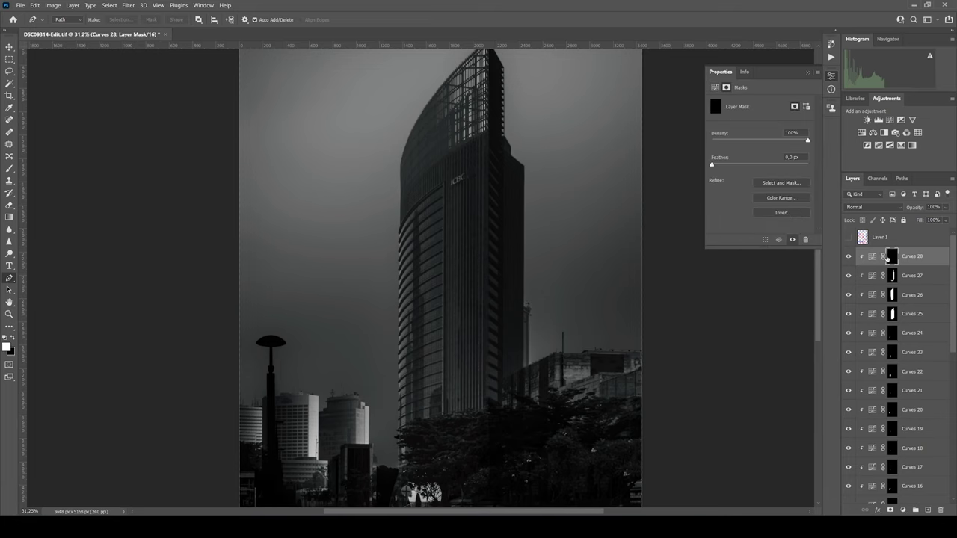
left_click(891, 275, "ctrl")
key("g")
key("d")
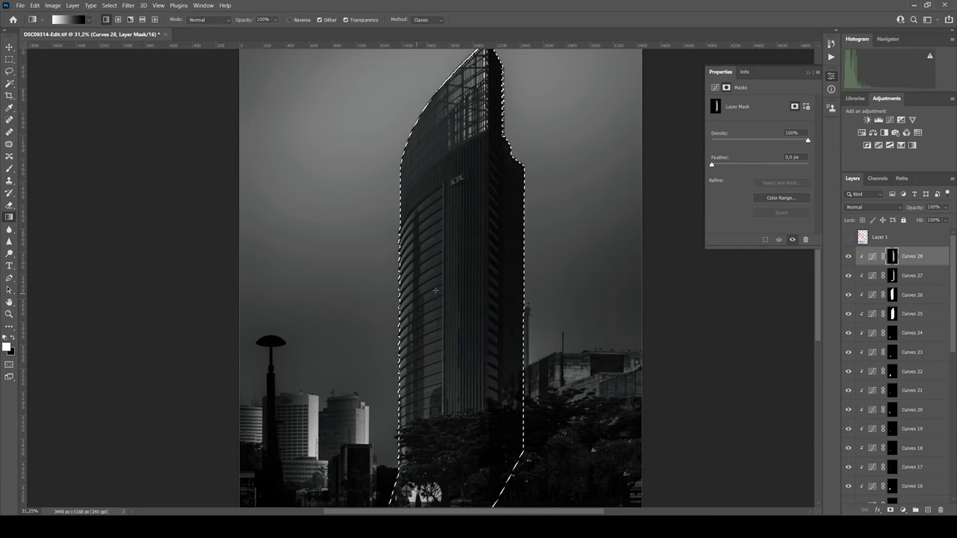
key("ctrl+d")
left_click_drag(480, 248, 499, 260)
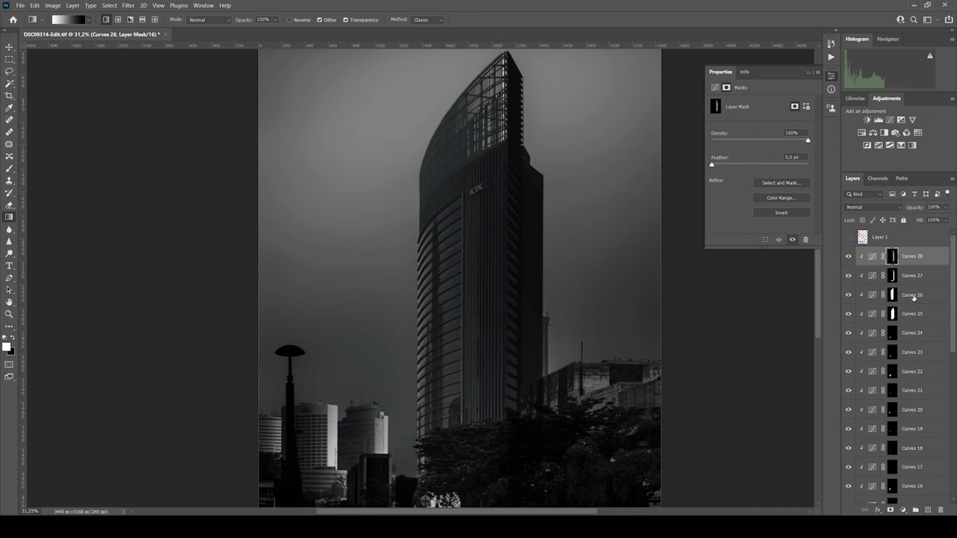
Add a clipped, black-masked Curves 29 layer directly above Curves 26
left_click(912, 294)
left_click(889, 120)
right_click(892, 295)
left_click(892, 296)
key("ctrl+i")
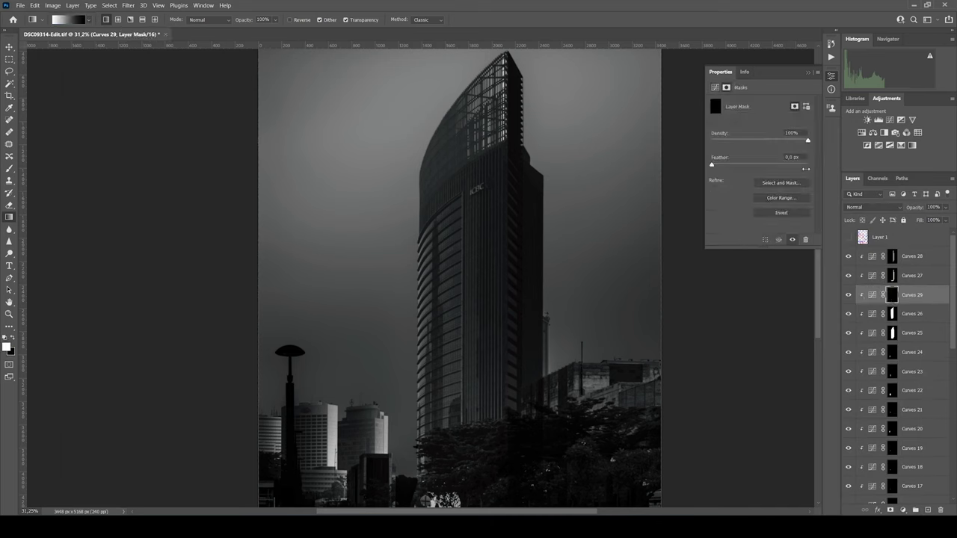
Brighten part of the tower with a gradient on the Curves 29 mask inside the tower selection, raising the curve to output 64 at input 33
left_click(888, 329, "ctrl")
left_click(871, 295)
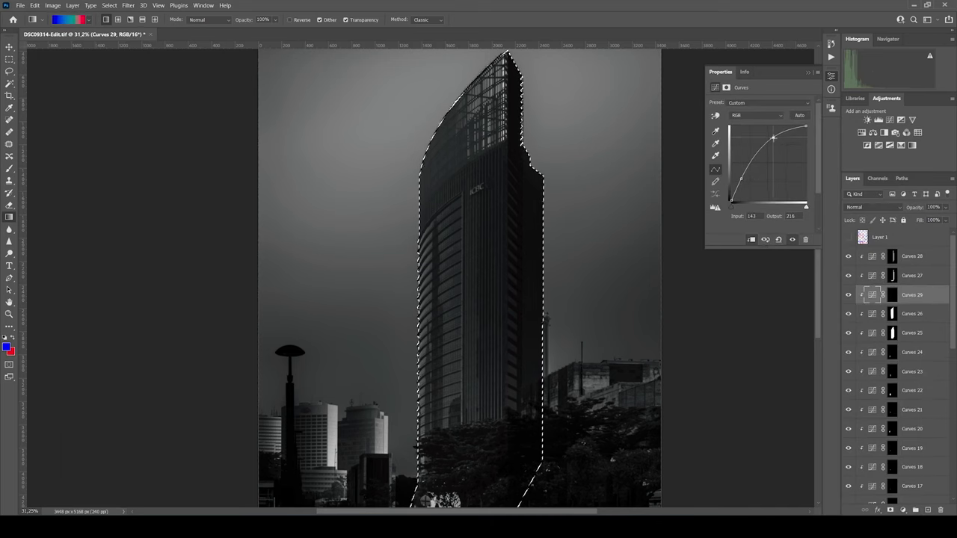
left_click(892, 295)
key("alt+BackSpace")
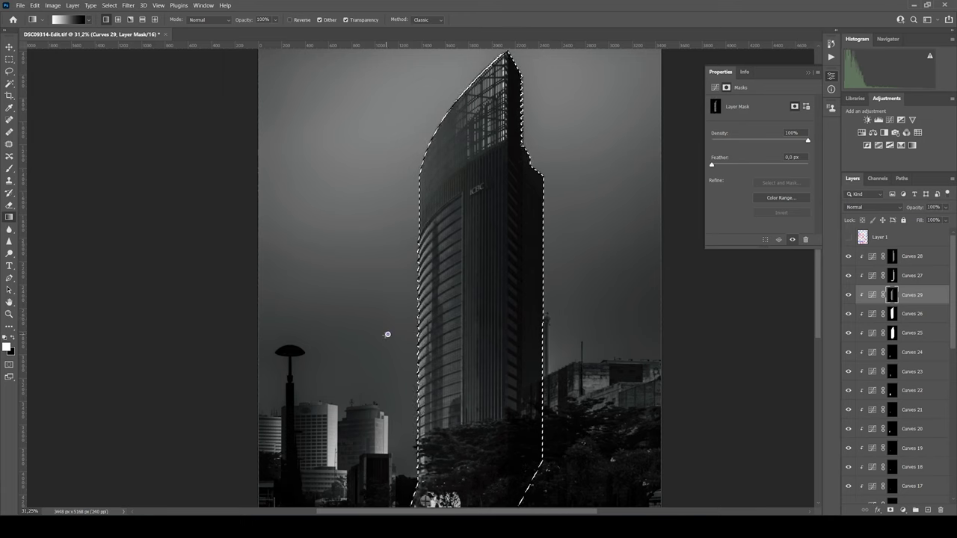
left_click(871, 294)
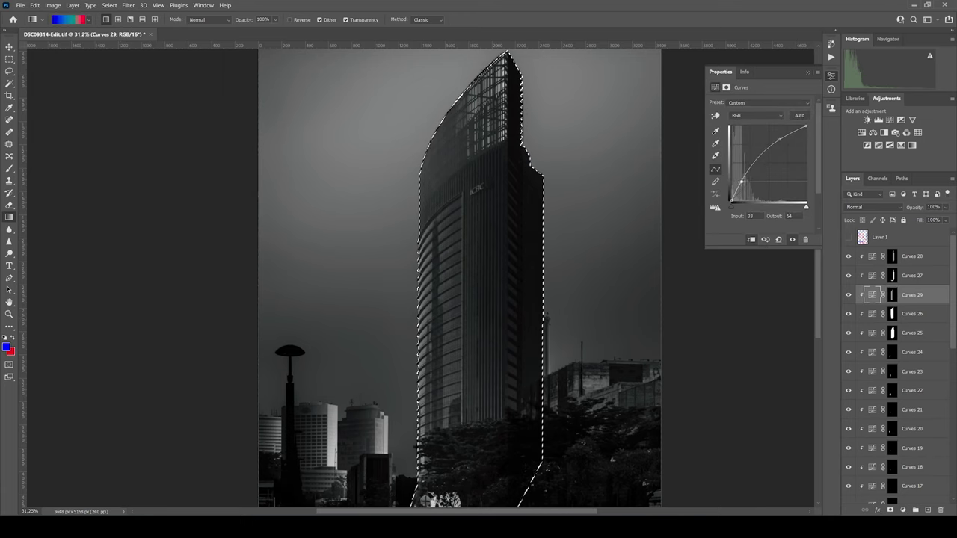
Add a clipped, black-masked Curves 30 layer above Curves 29 and load the tower outline as a selection
right_click(914, 294)
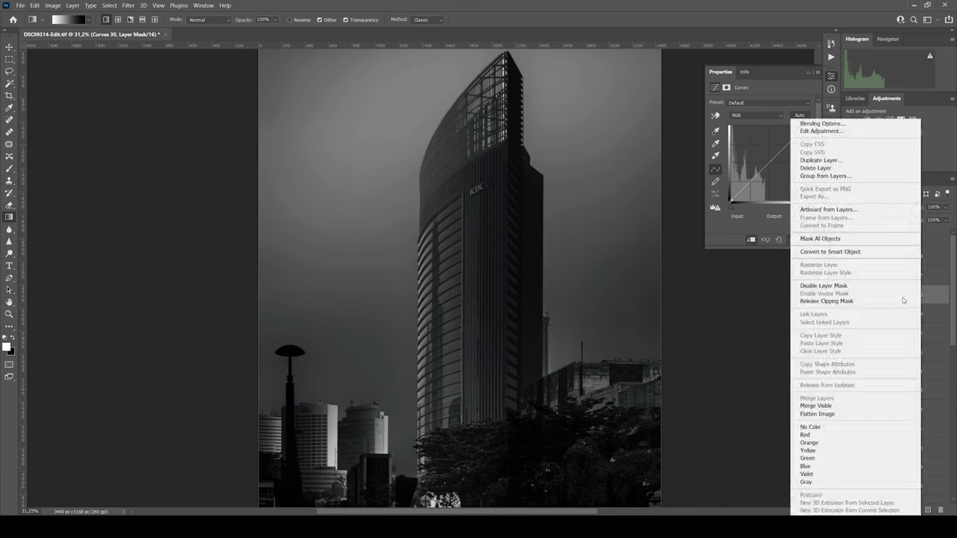
left_click(890, 119)
left_click(891, 314, "ctrl")
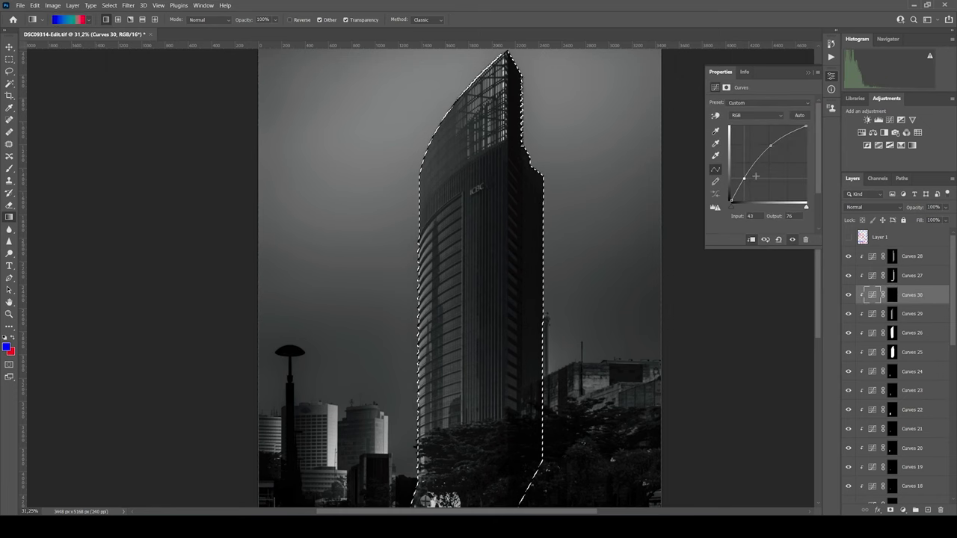
Brighten the tower with a gradient on the Curves 30 mask and raise its highlights, setting the lower curve point to input 39, output 51
key("ctrl+backslash")
key("d")
key("alt+BackSpace")
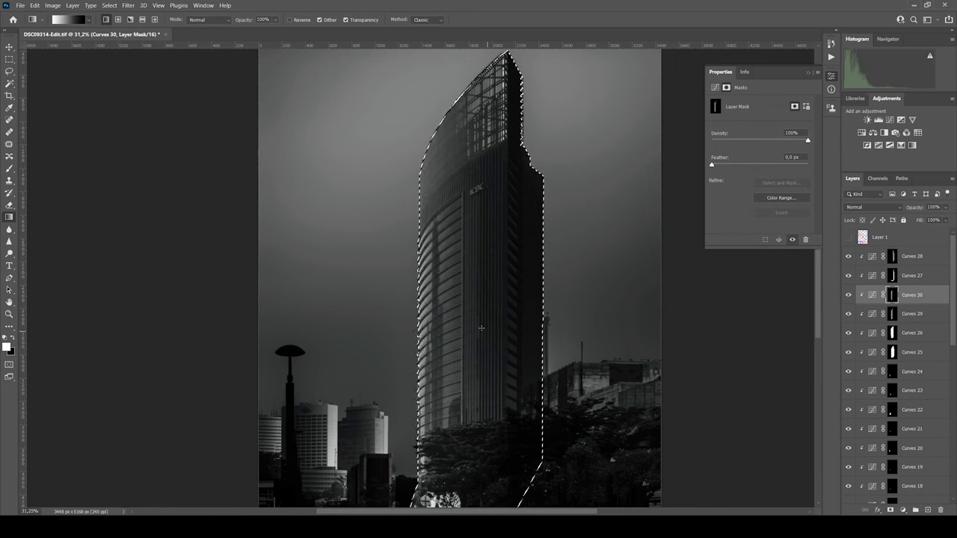
left_click(872, 294)
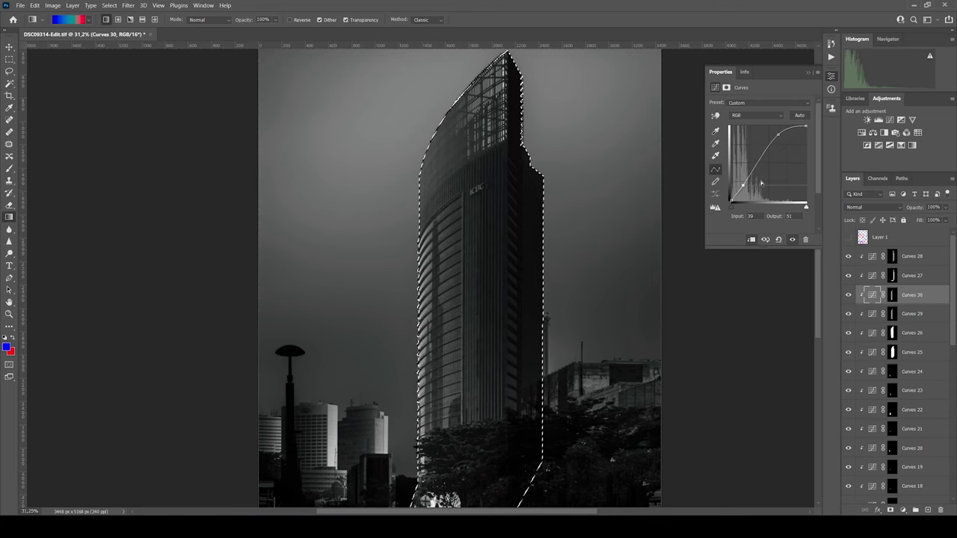
Deselect the tower, check its curved edge up close, and add a clipped Curves 31 layer above Curves 28
key("ctrl+backslash")
scroll(434, 284, "up", 5)
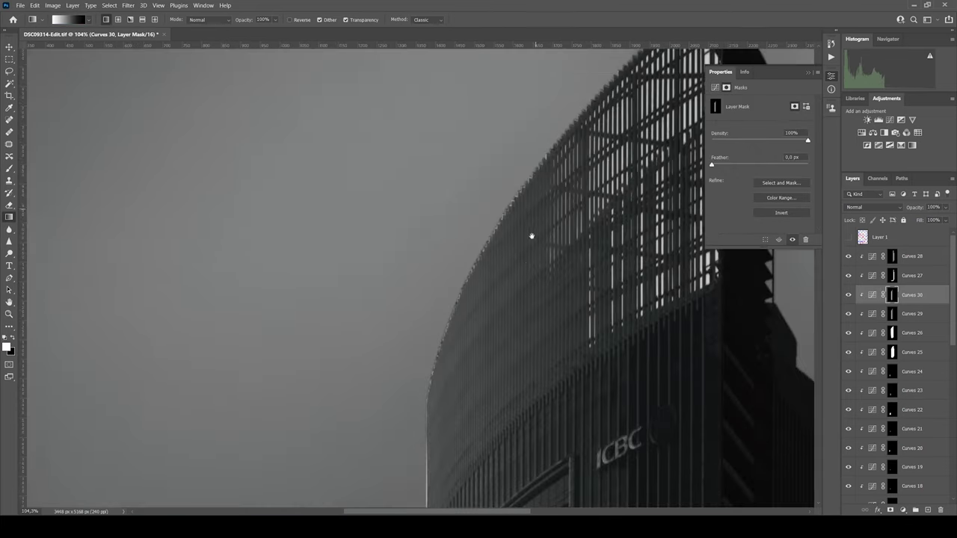
scroll(524, 299, "down", 5)
scroll(950, 316, "down", 1)
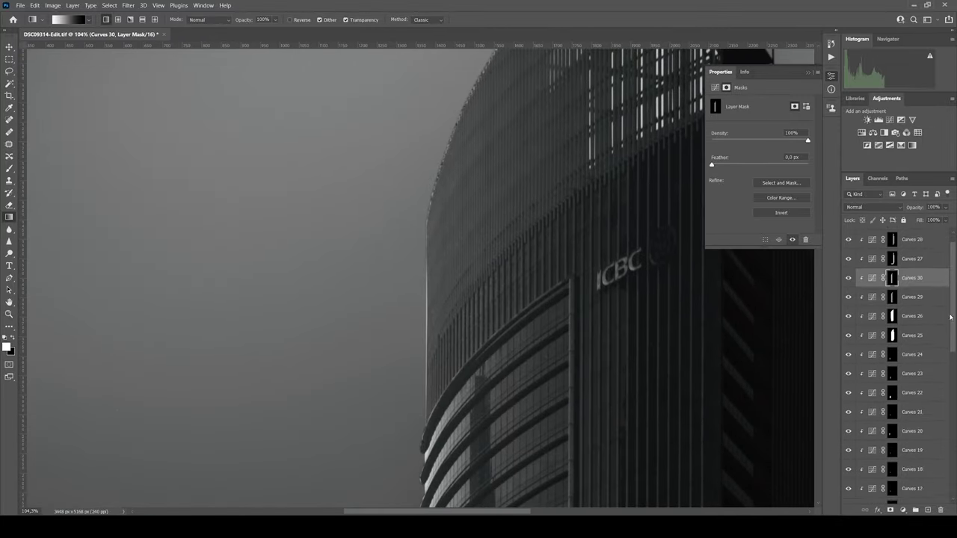
scroll(423, 274, "down", 5)
scroll(374, 299, "down", 3)
scroll(916, 299, "up", 2)
left_click(912, 255)
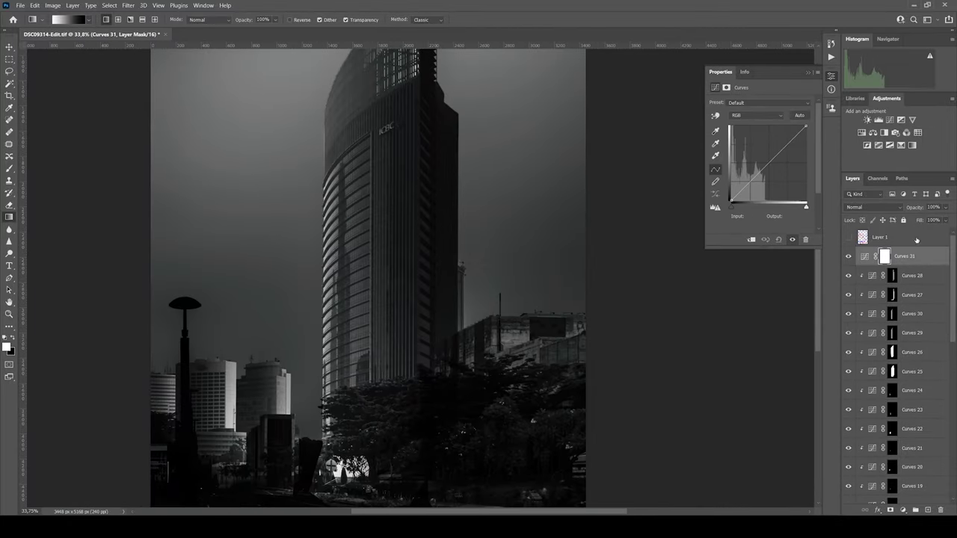
Convert the saved path S8 around the narrow building behind the tower into a selection
left_click(901, 178)
left_click(867, 316)
key("p")
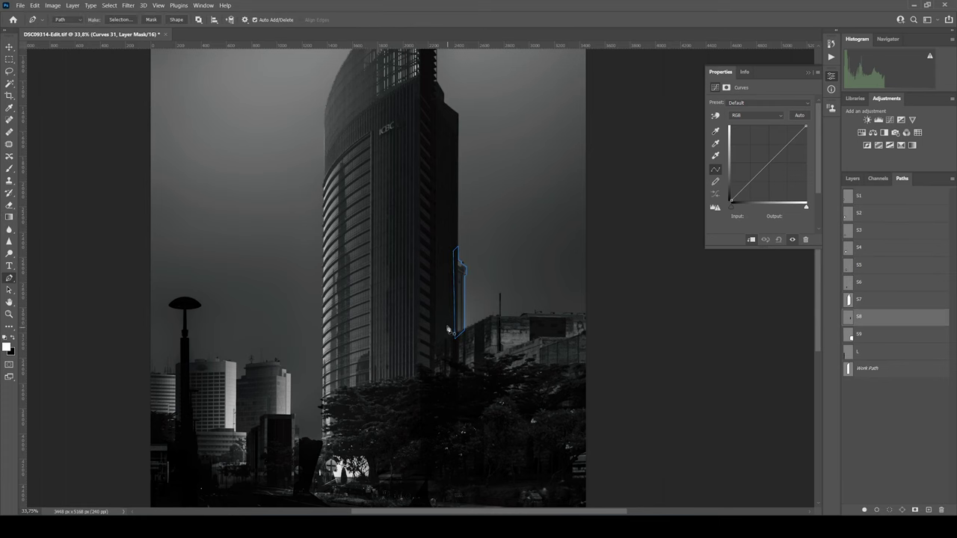
right_click(448, 329)
left_click(486, 171)
key("Return")
Reveal the narrow building on the Curves 31 mask without the tower area, and lower its curve to output 117 at input 154
left_click(852, 178)
left_click(891, 257)
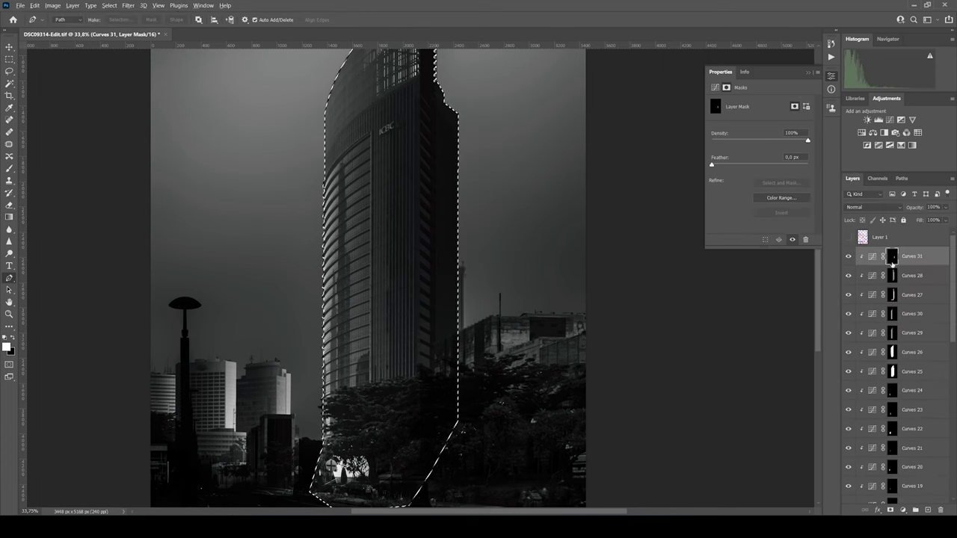
left_click(891, 257, "alt")
key("ctrl+d")
left_click(872, 255)
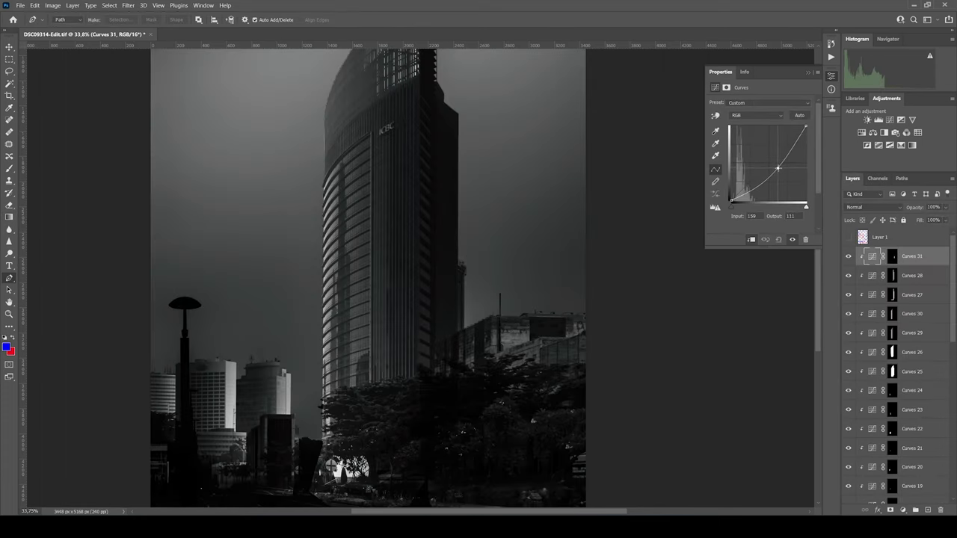
left_click_drag(568, 275, 584, 262)
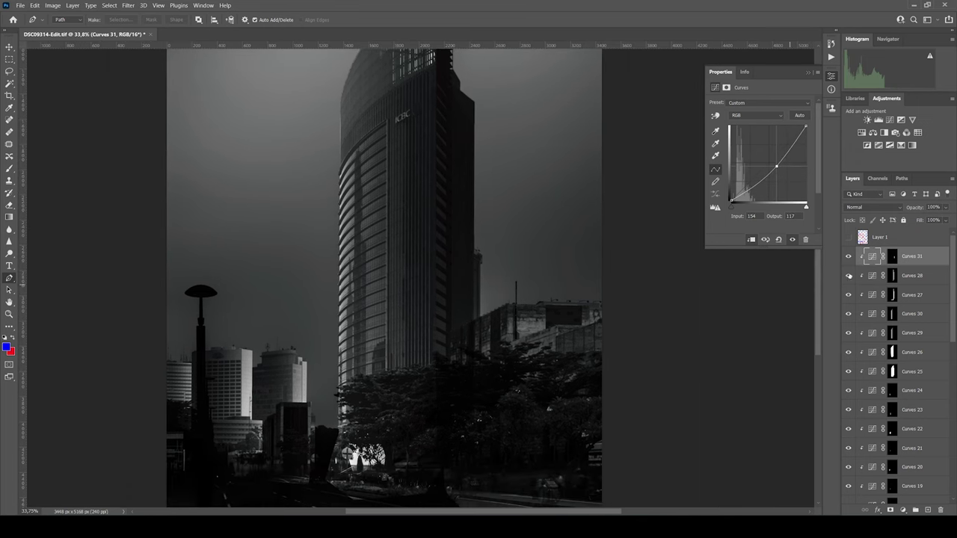
Add a clipped, black-masked Curves 32 layer and choose path S9 around the building and trees beside the tower
left_click(889, 120)
key("ctrl+i")
left_click(902, 178)
left_click(897, 335)
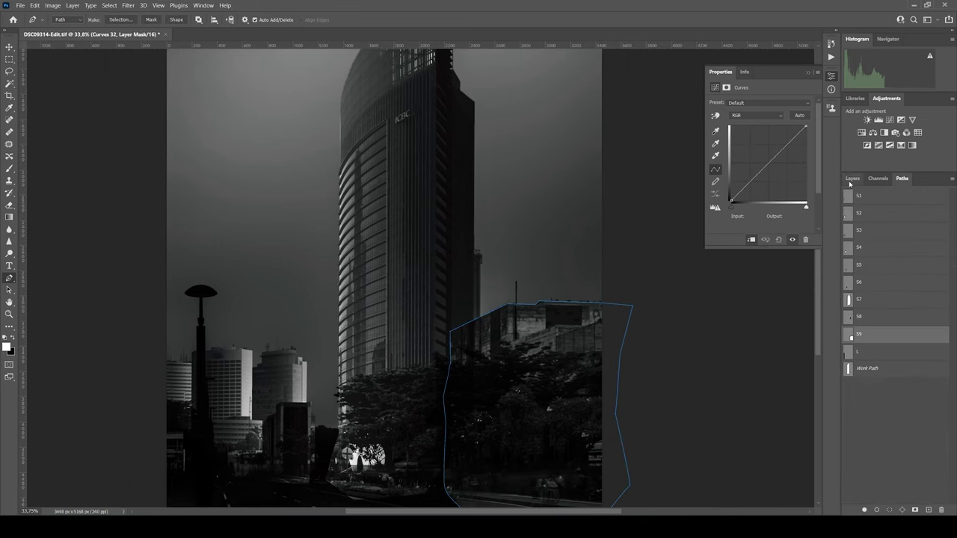
Reveal the building and trees on the Curves 32 mask using path S9, and pull that layer's curve down
left_click(852, 178)
right_click(563, 375)
left_click(610, 179)
key("Return")
key("alt+BackSpace")
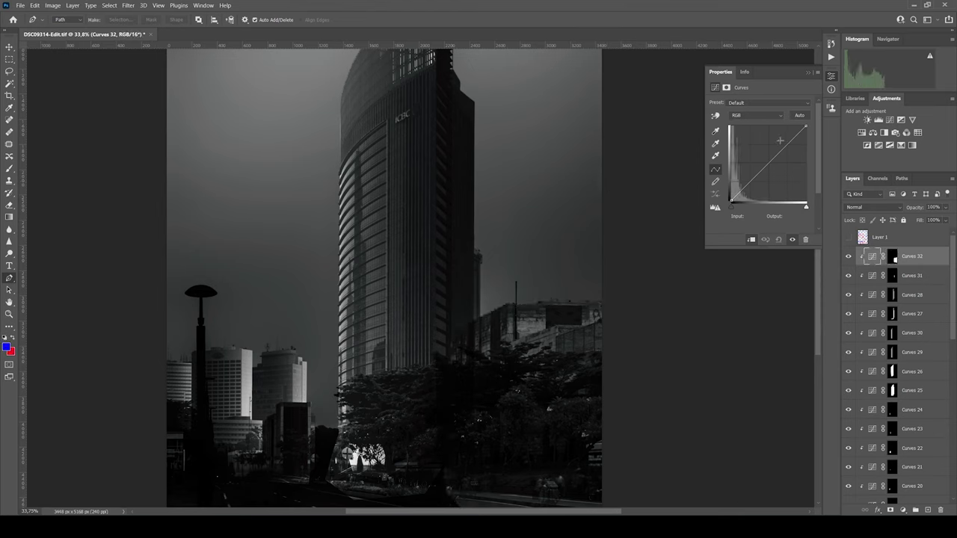
left_click_drag(779, 141, 780, 161)
Add a clipped, black-masked Curves 33 layer and shape its mask with a gradient inside the Curves 32 mask selection
left_click(900, 120)
right_click(889, 255)
left_click(836, 292)
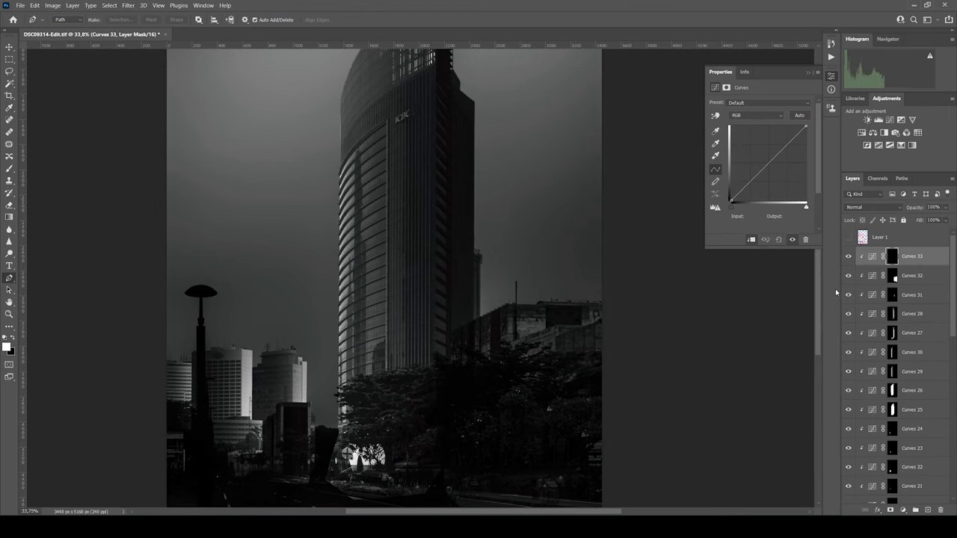
left_click(892, 275, "ctrl")
left_click(892, 256)
key("g")
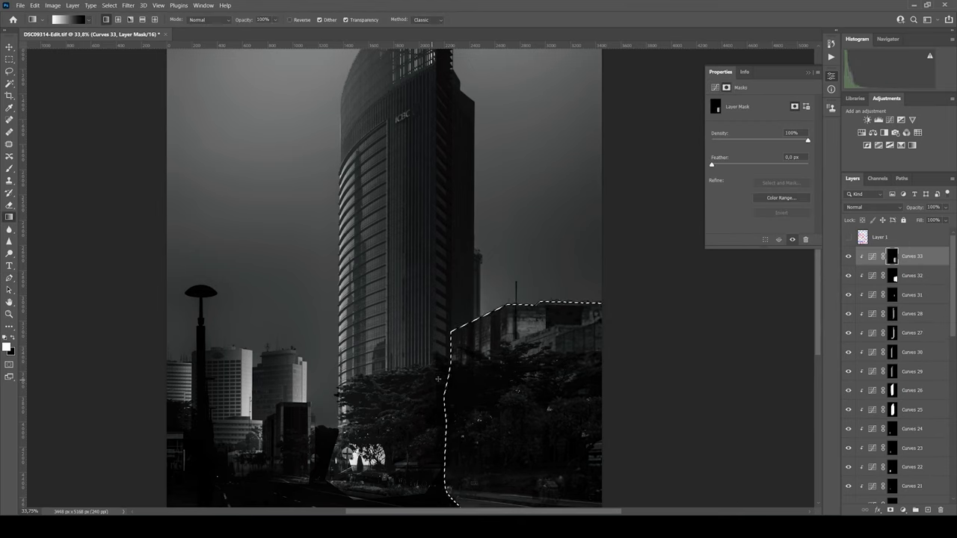
Add a clipped Curves 34 layer and limit its mask to a gradient over the building and trees beside the tower
left_click(890, 120)
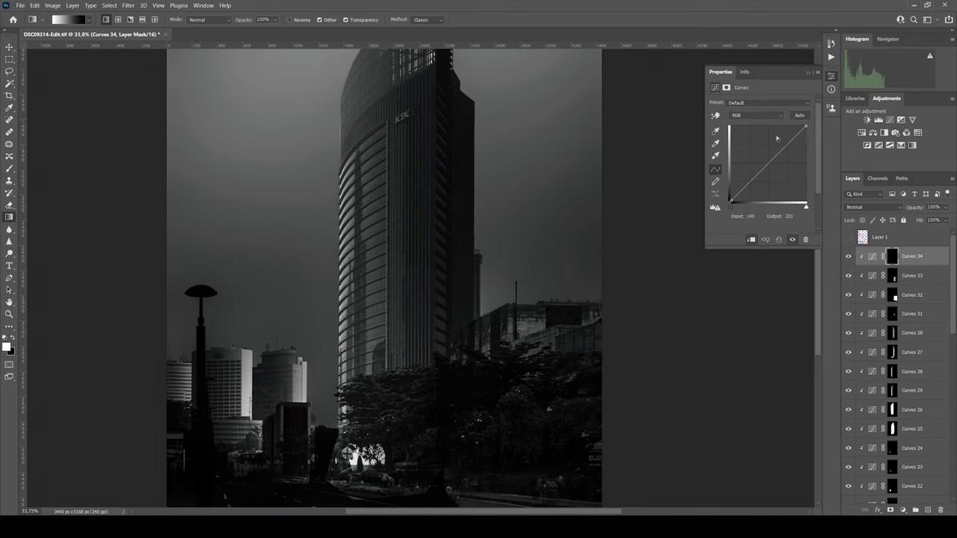
left_click(892, 255, "ctrl")
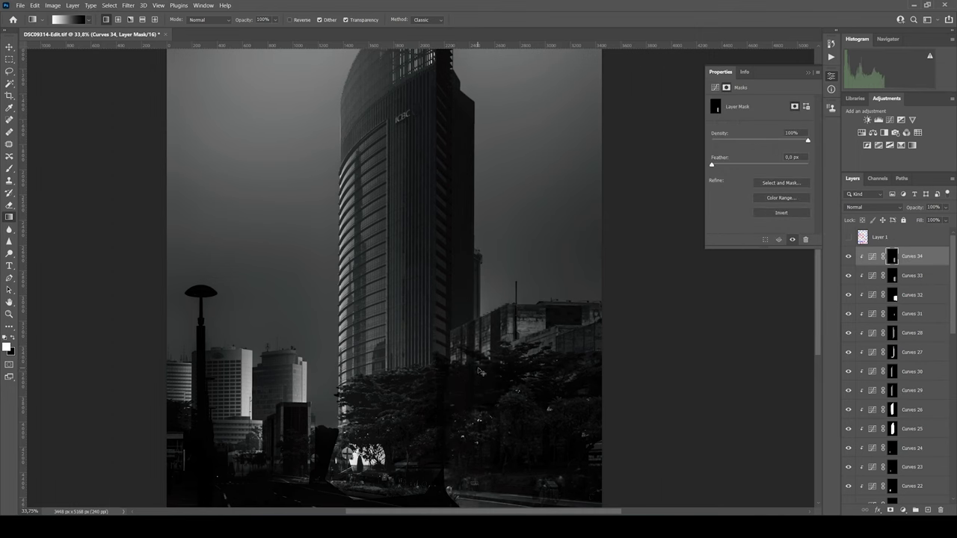
scroll(479, 372, "down", 2)
scroll(479, 371, "up", 3)
scroll(530, 227, "down", 3)
Clear the path selection and examine the * Nik Collection * layer's mask on its own
left_click(902, 178)
left_click(871, 367)
left_click(886, 419)
left_click(853, 178)
scroll(897, 337, "down", 10)
left_click(881, 457)
left_click(880, 457, "alt")
left_click(882, 456, "alt")
Clean up the tower's curved edge on the * Nik Collection * mask with a black brush at 22% flow
scroll(513, 389, "up", 5)
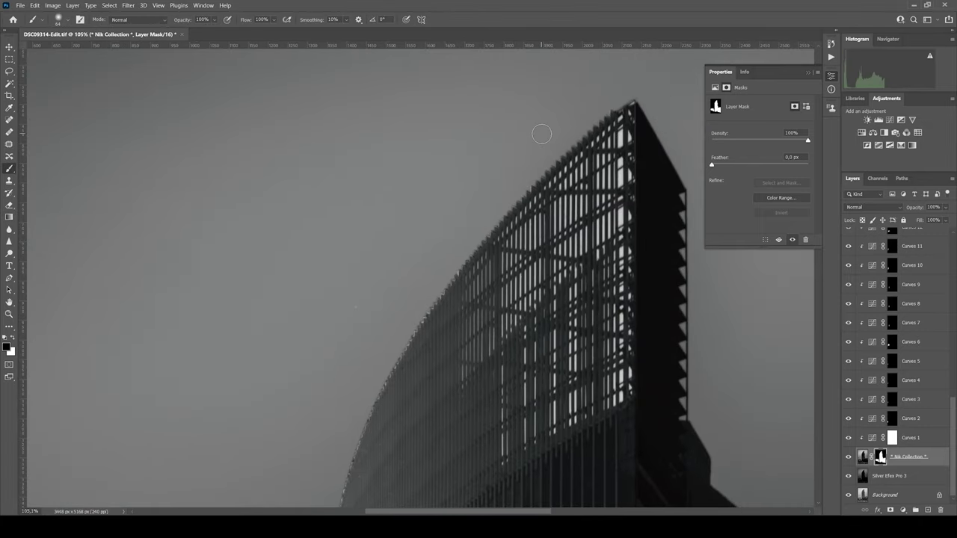
scroll(541, 134, "up", 3)
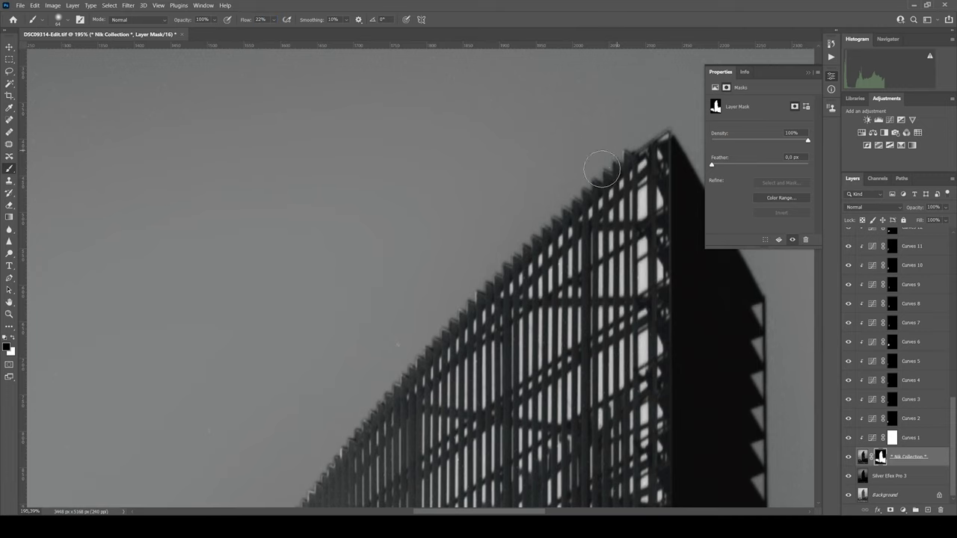
scroll(420, 342, "left", 6)
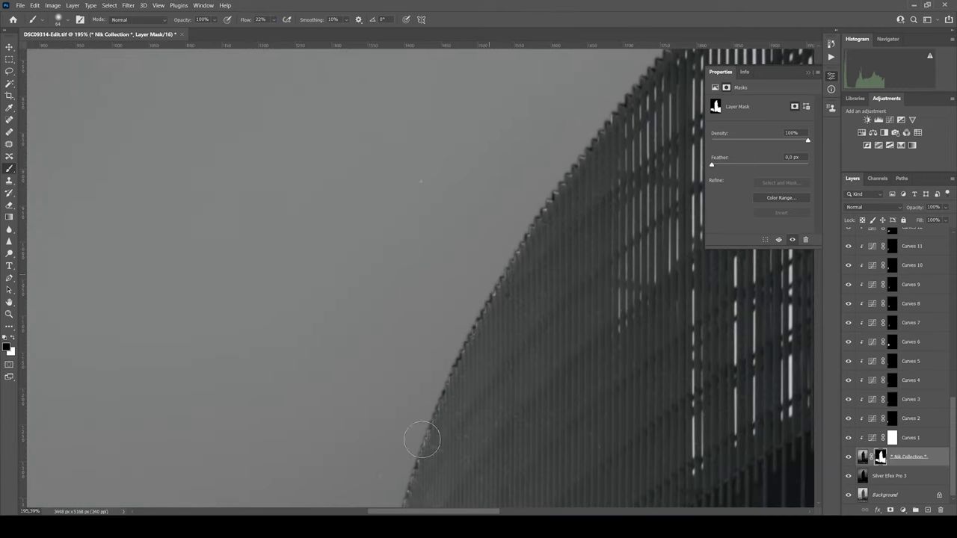
scroll(441, 295, "down", 6)
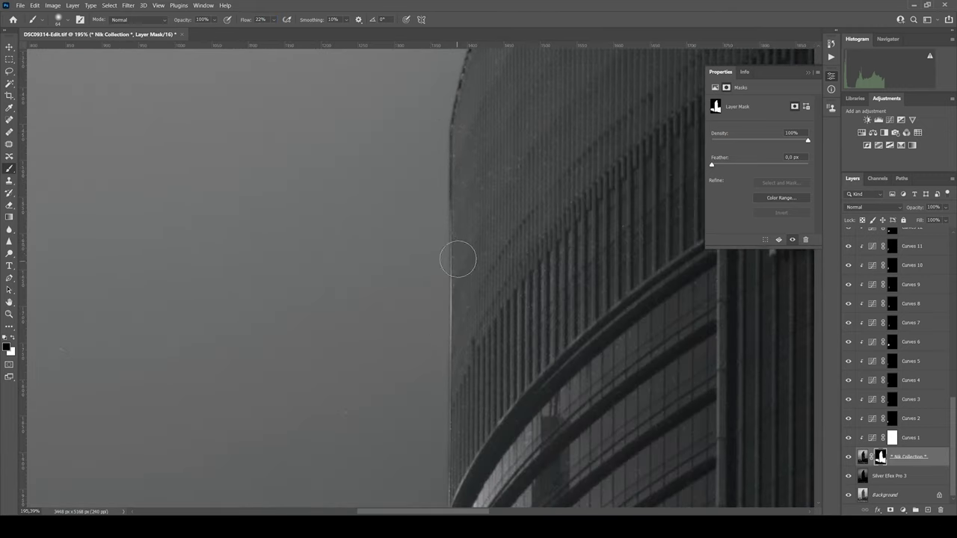
scroll(470, 448, "down", 5)
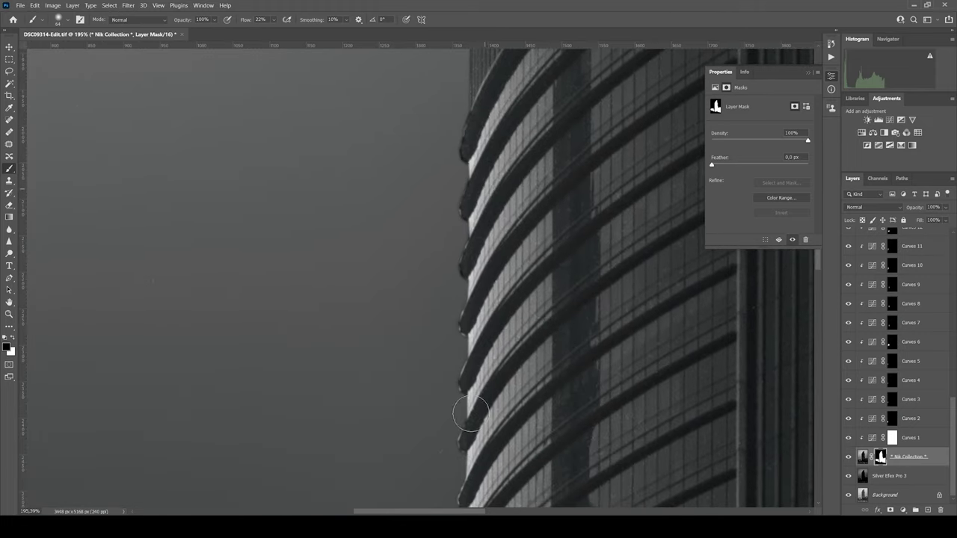
scroll(452, 403, "down", 6)
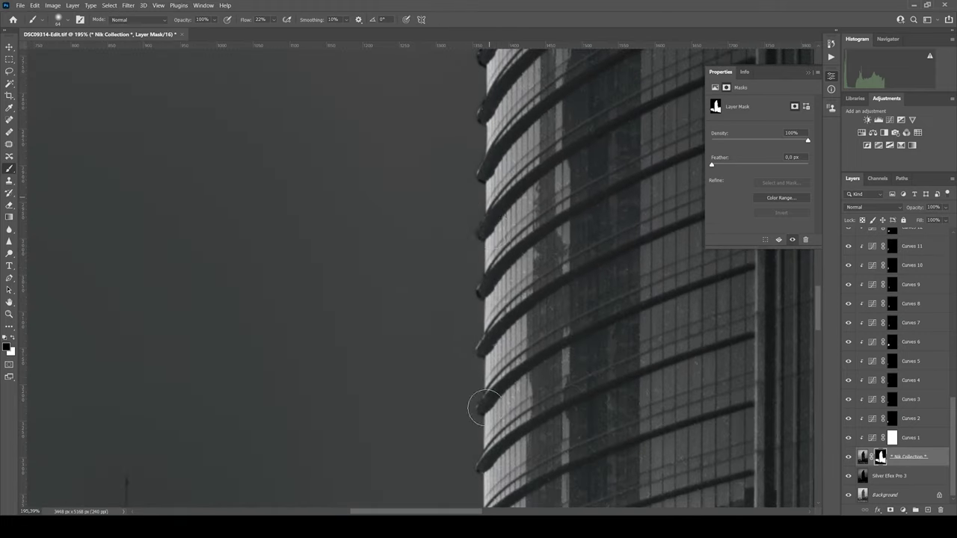
scroll(471, 332, "down", 4)
scroll(469, 340, "down", 6)
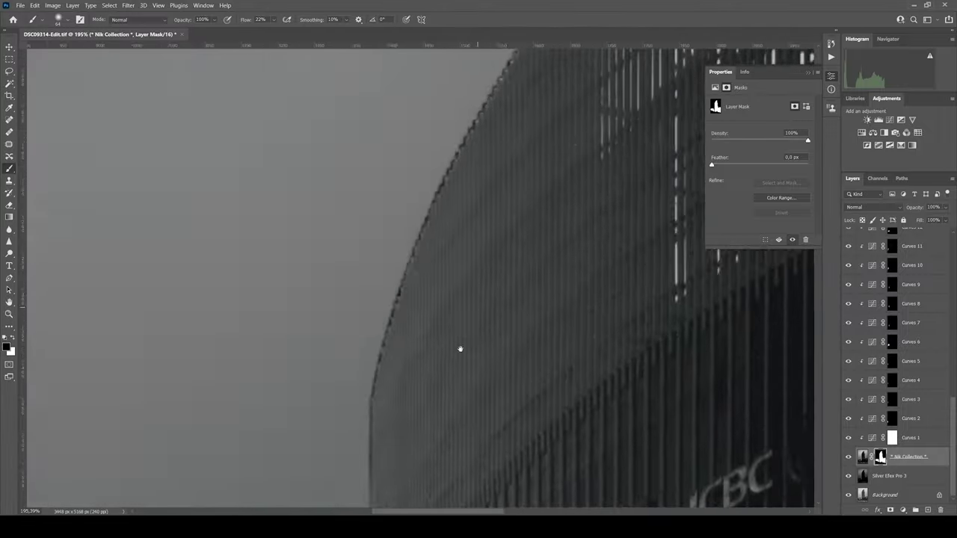
scroll(434, 283, "down", 2)
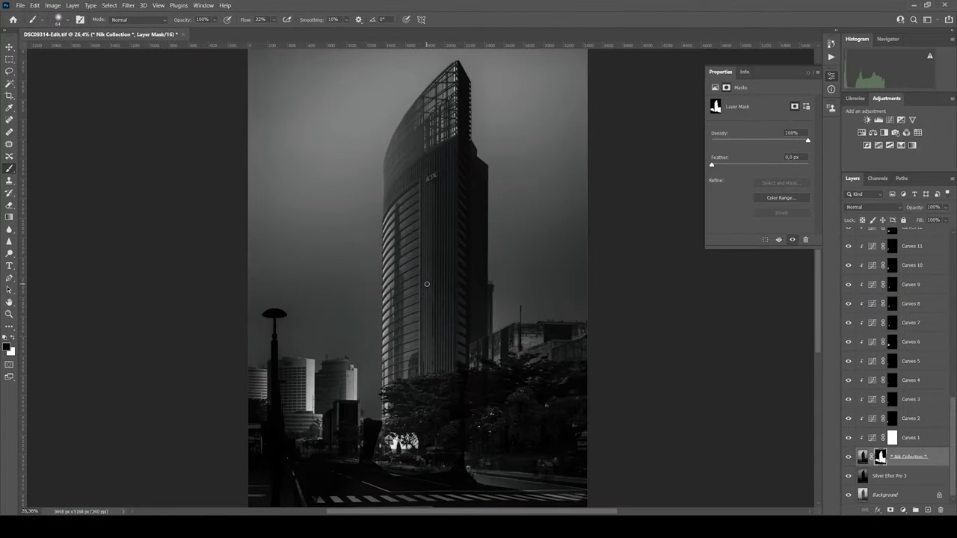
scroll(847, 441, "up", 1)
scroll(847, 441, "down", 1)
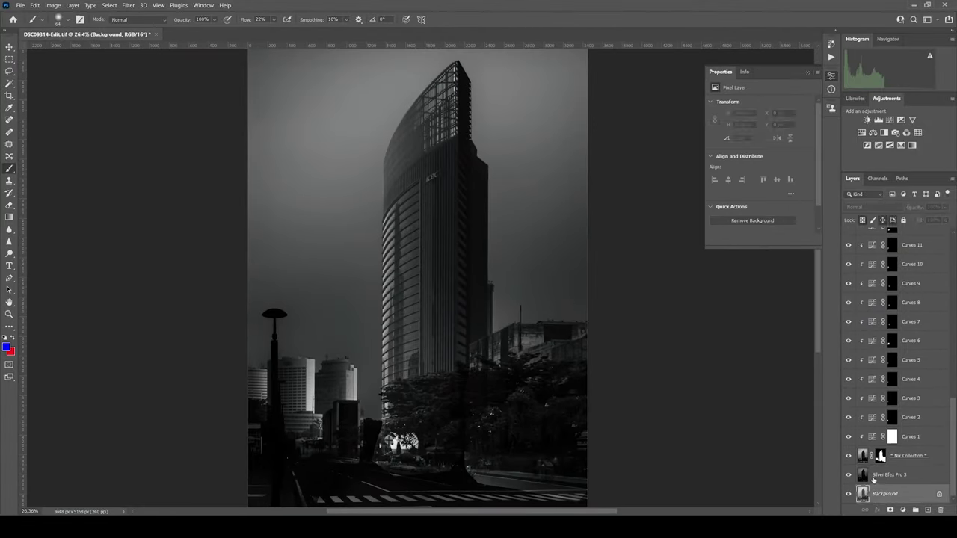
Process the Background layer in Silver Efex Pro 3 with lower brightness and highlights and stronger contrast
left_click(897, 493)
left_click(128, 5)
mouse_move(150, 207)
left_click(279, 260)
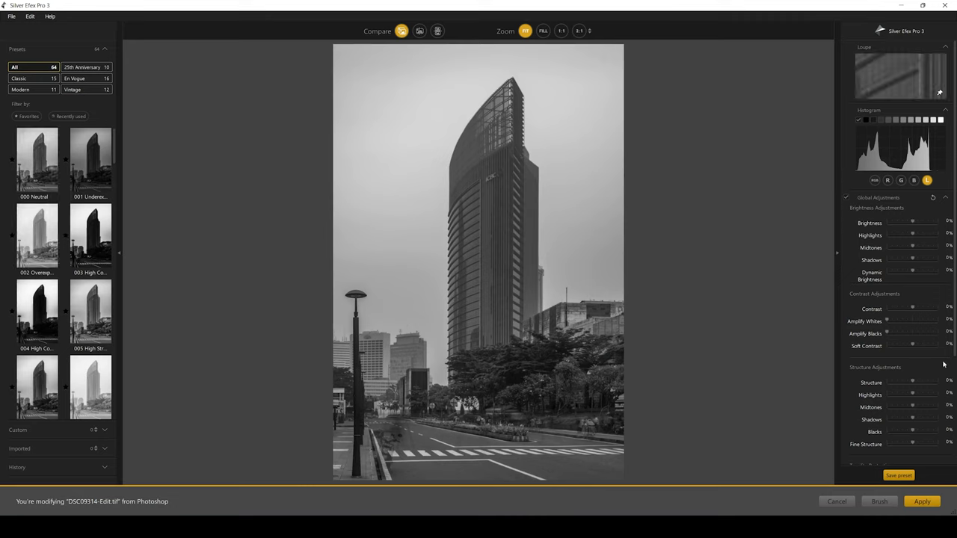
left_click_drag(911, 223, 908, 247)
left_click_drag(912, 309, 917, 312)
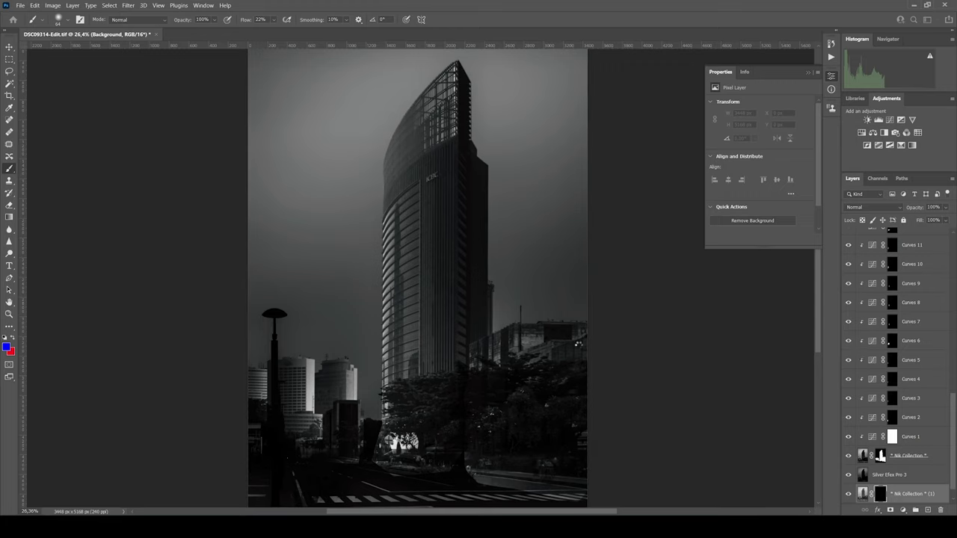
Move the Silver Efex Pro 3 layer above Curves 34, rename it Foreground, and mask it to the street with a gradient
left_click_drag(889, 475, 884, 258)
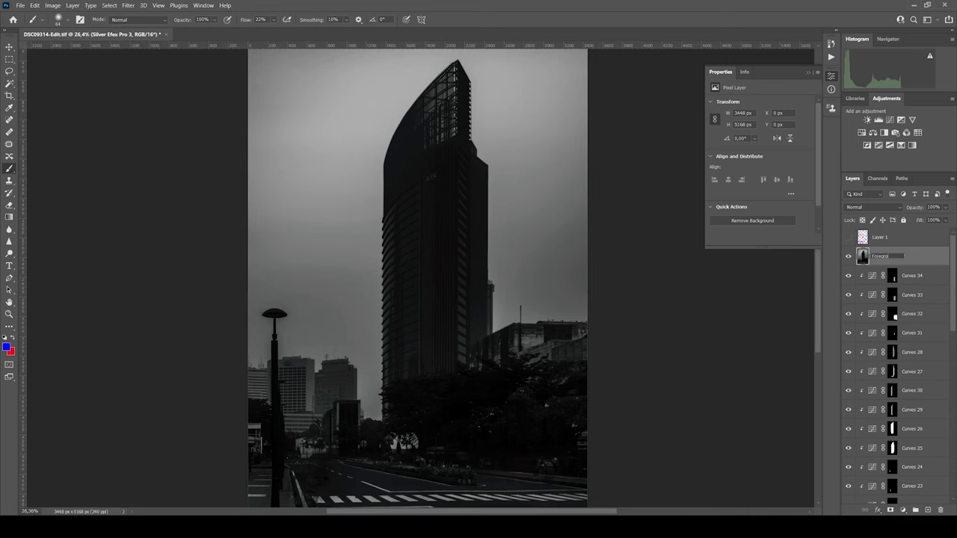
left_click(902, 509)
left_click_drag(434, 402, 449, 327)
key("g")
key("x")
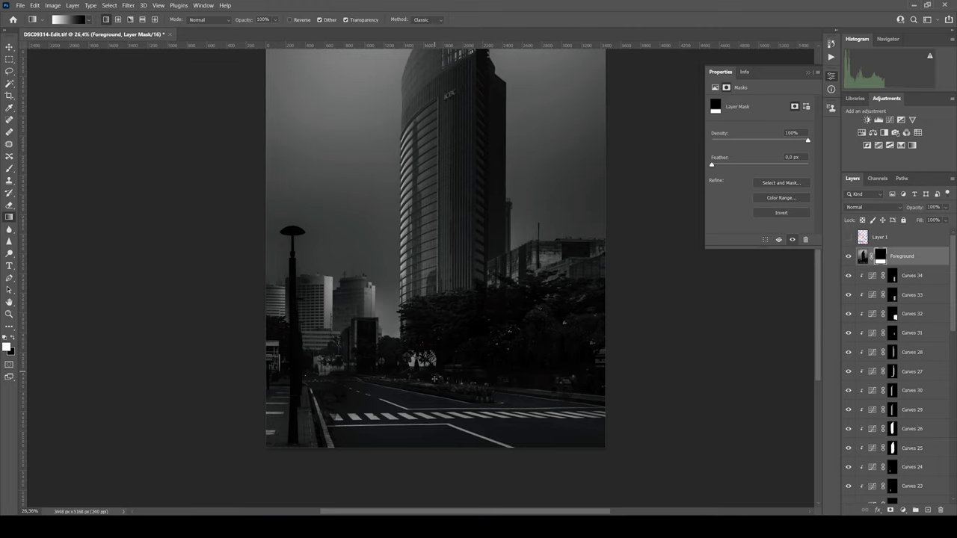
scroll(434, 379, "down", 1)
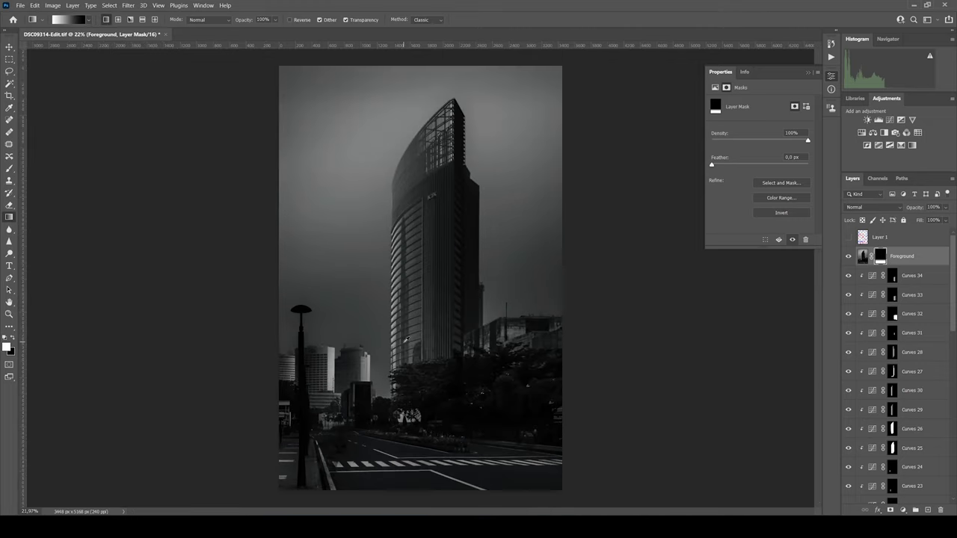
Add a clipped Curves 35 layer above Foreground and lower its curve to output 68 at input 93
left_click(889, 121)
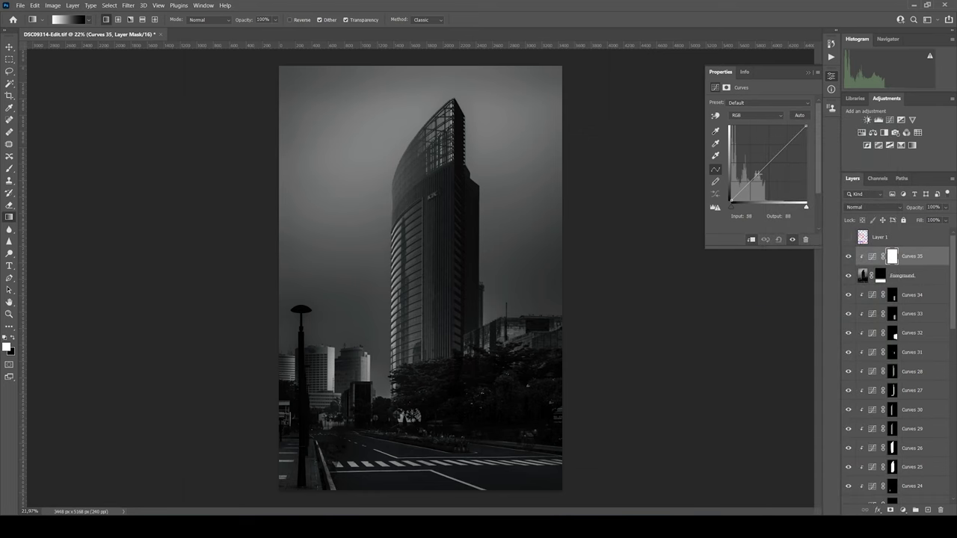
left_click_drag(758, 174, 761, 180)
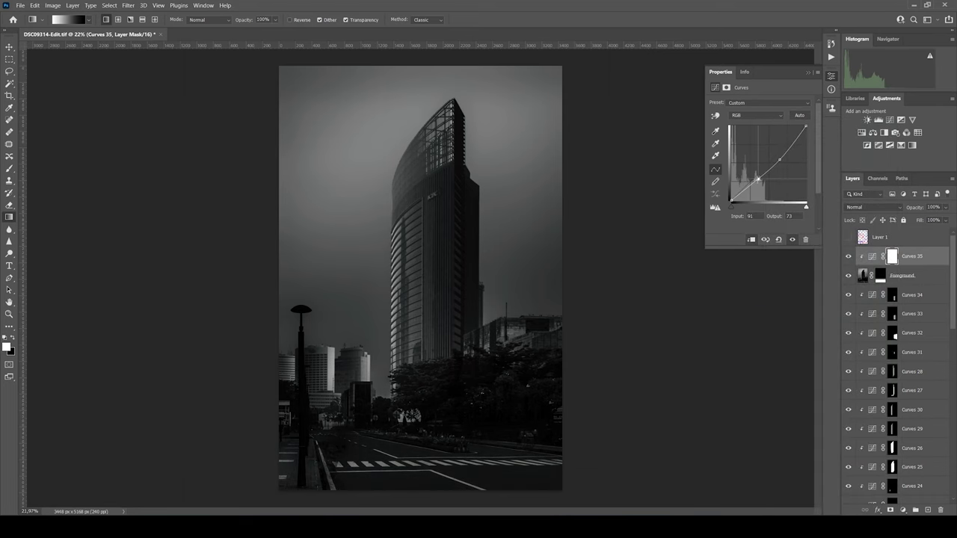
scroll(359, 396, "up", 5)
scroll(448, 291, "down", 4)
scroll(613, 307, "up", 2)
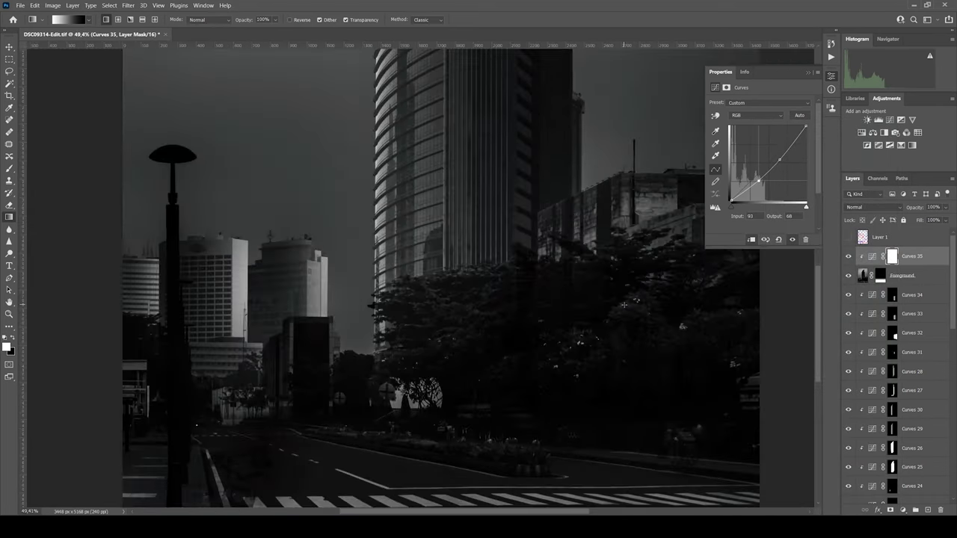
Extend the Foreground mask over the trees and street edges with a soft white brush at 22% flow
key("alt+bracketleft")
key("b")
left_click_drag(495, 314, 437, 371)
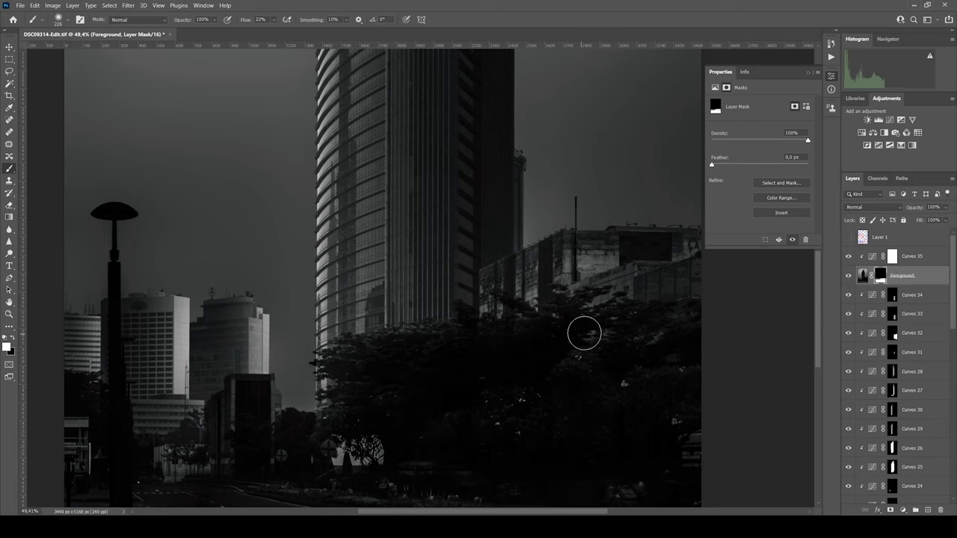
key("bracketleft")
key("bracketleft")
key("bracketleft")
key("bracketleft")
left_click_drag(395, 429, 468, 352)
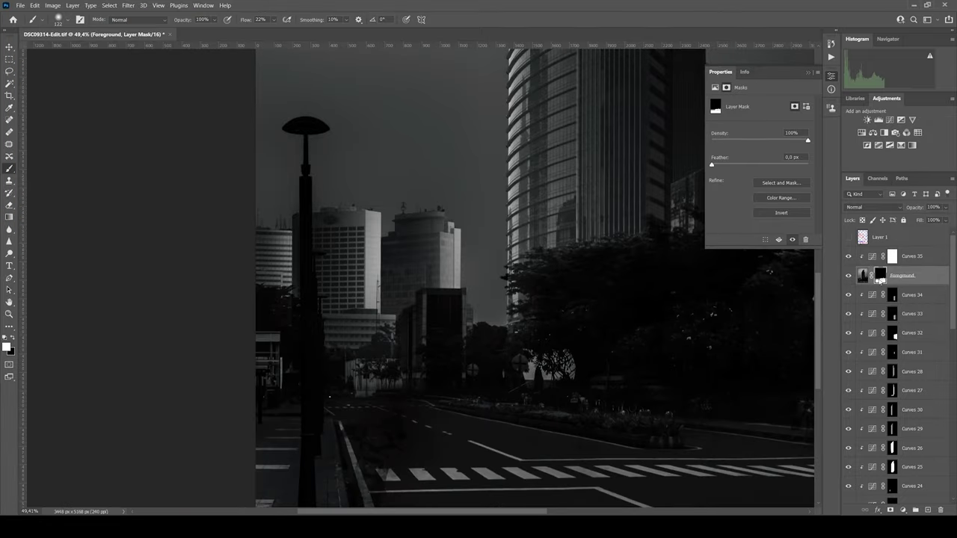
Examine the Foreground mask on its own and compare the whole image with the Foreground layer hidden
left_click(881, 277, "alt")
left_click(880, 276, "alt")
key("ctrl+0")
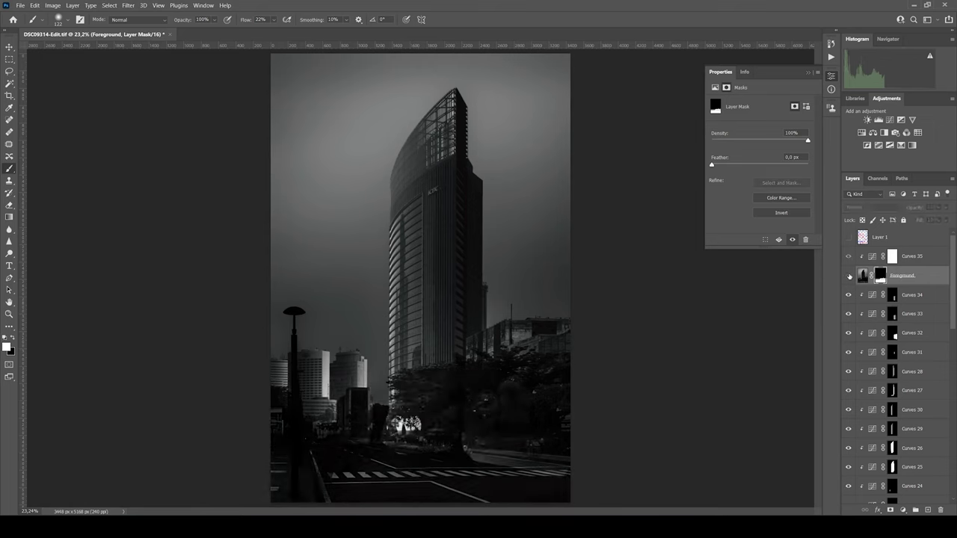
scroll(303, 407, "up", 3)
scroll(309, 409, "down", 4)
Process Background in Silver Efex Pro 3 with brightness -12%, highlights -13%, midtones -10%, shadows -12%, contrast 12% and structure -29%
key("alt+comma")
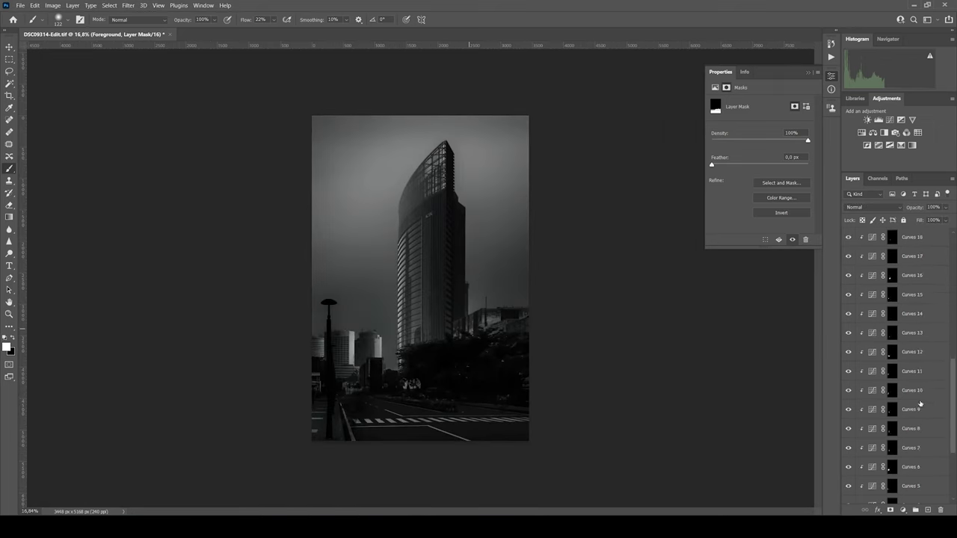
left_click(129, 5)
mouse_move(187, 207)
left_click(330, 252)
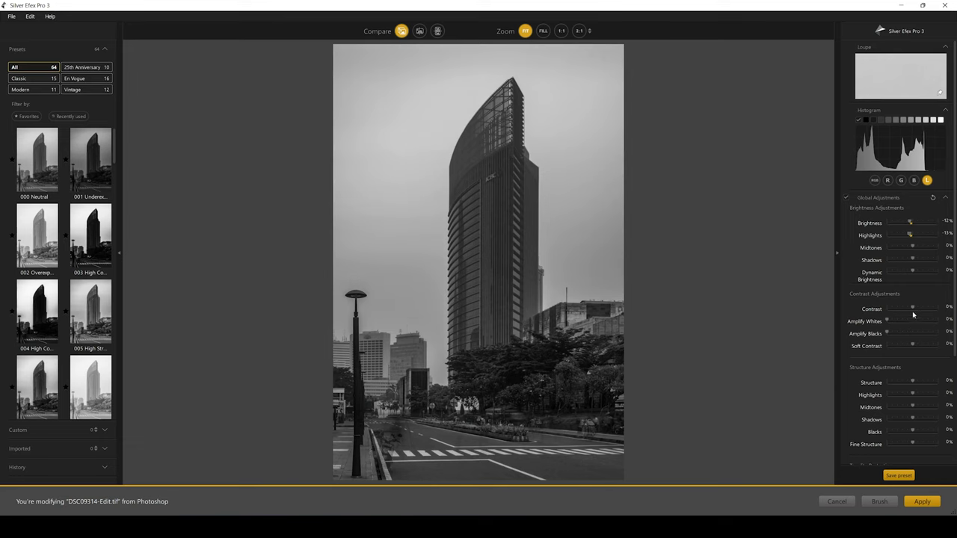
left_click_drag(912, 308, 915, 309)
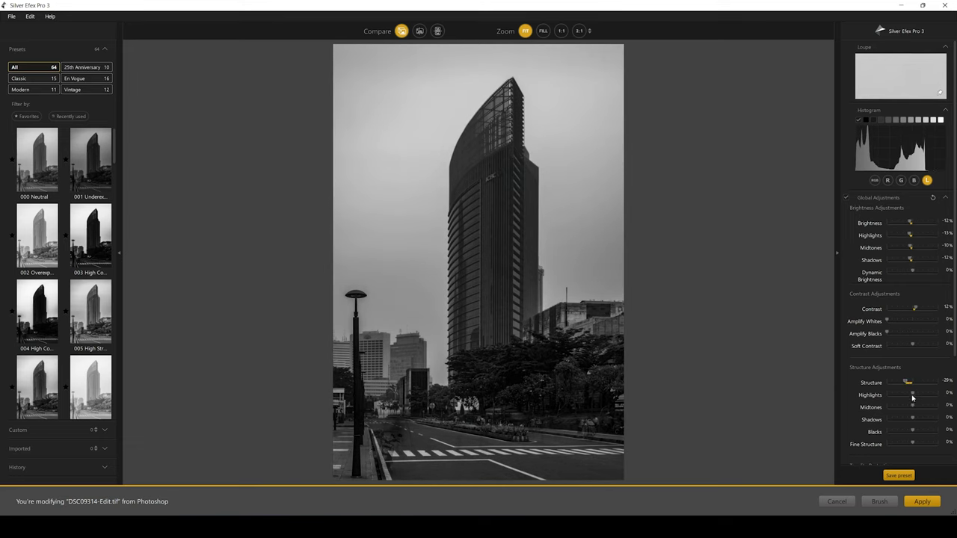
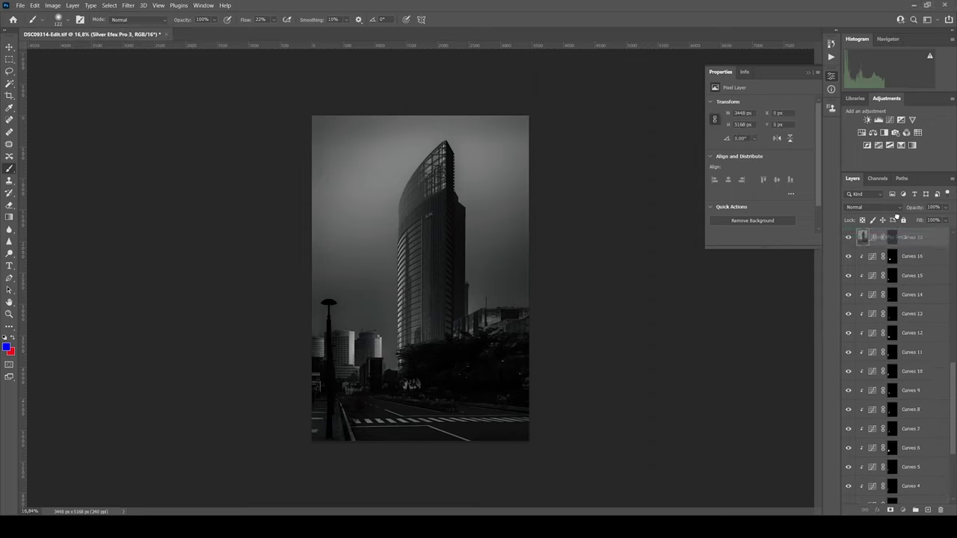
Add a black mask to the new Silver Efex Pro 3 layer and reveal only the lamp post using path L
left_click(891, 510, "alt")
left_click(902, 178)
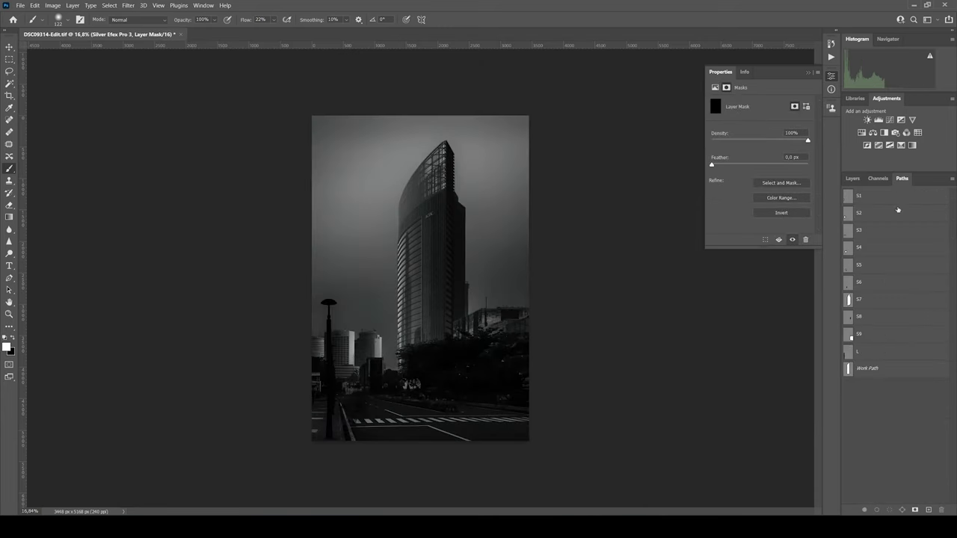
left_click(867, 351)
key("p")
right_click(329, 154)
key("Escape")
key("ctrl+Return")
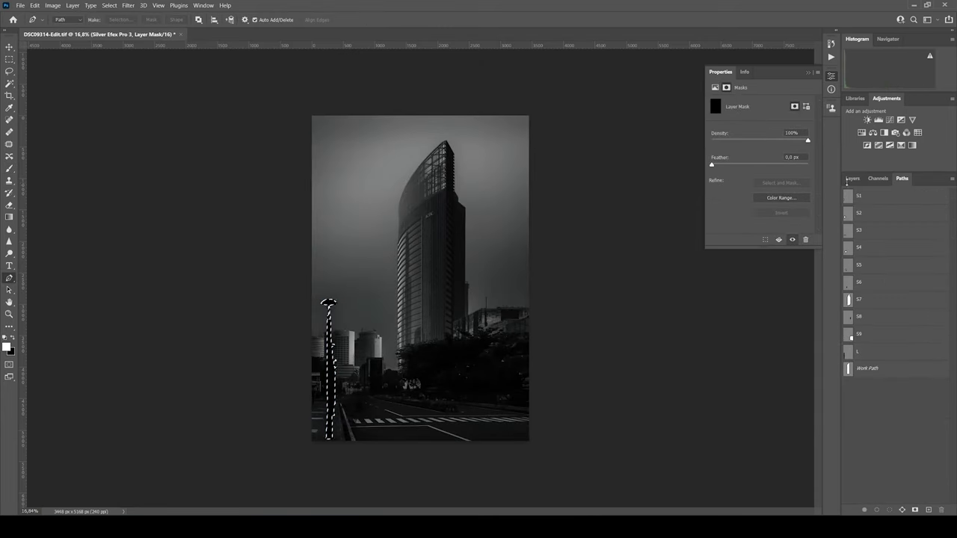
left_click(852, 178)
scroll(349, 320, "up", 5)
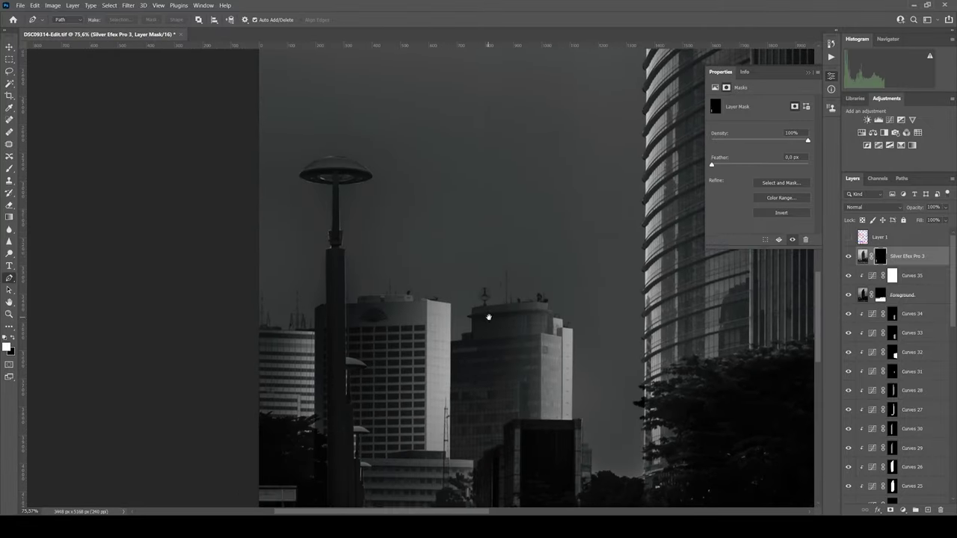
Add a clipped Curves 36 layer above the lamp post layer and raise its curve
left_click(889, 119)
right_click(897, 256)
left_click(815, 254)
left_click_drag(769, 164, 769, 149)
Paint black around the lamp post on the Silver Efex Pro 3 layer mask to clean its outline, undoing the stray white stroke
left_click(880, 275)
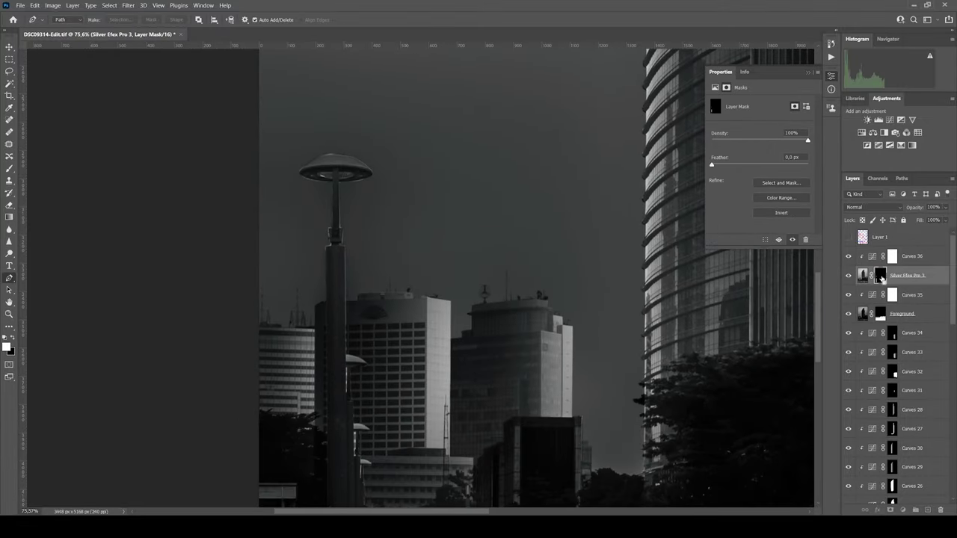
key("b")
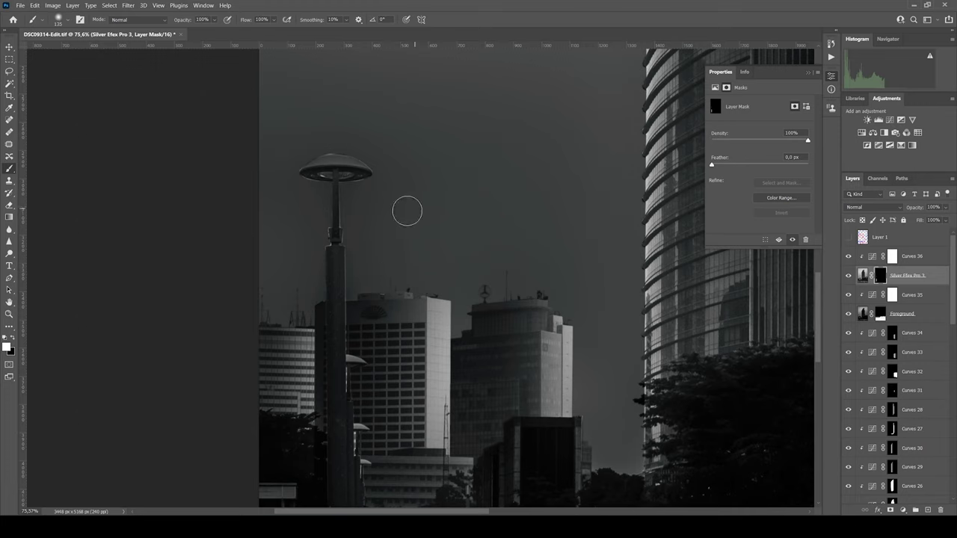
left_click_drag(299, 173, 337, 198)
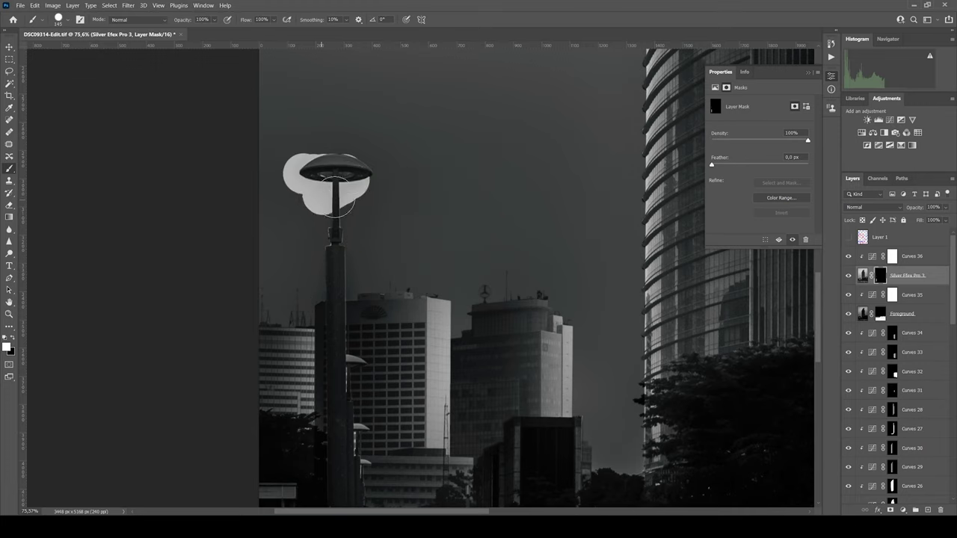
key("ctrl+z")
key("x")
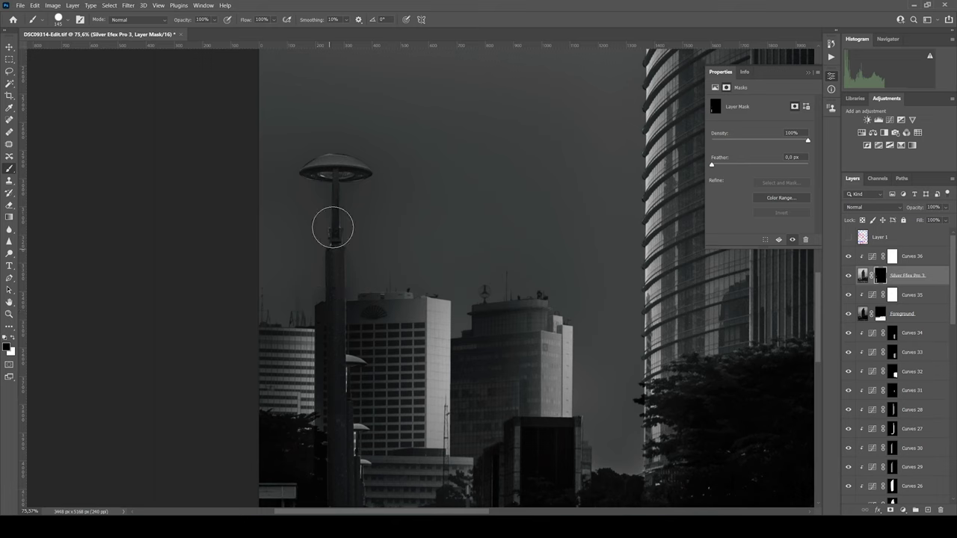
scroll(364, 410, "down", 5)
scroll(329, 377, "down", 4)
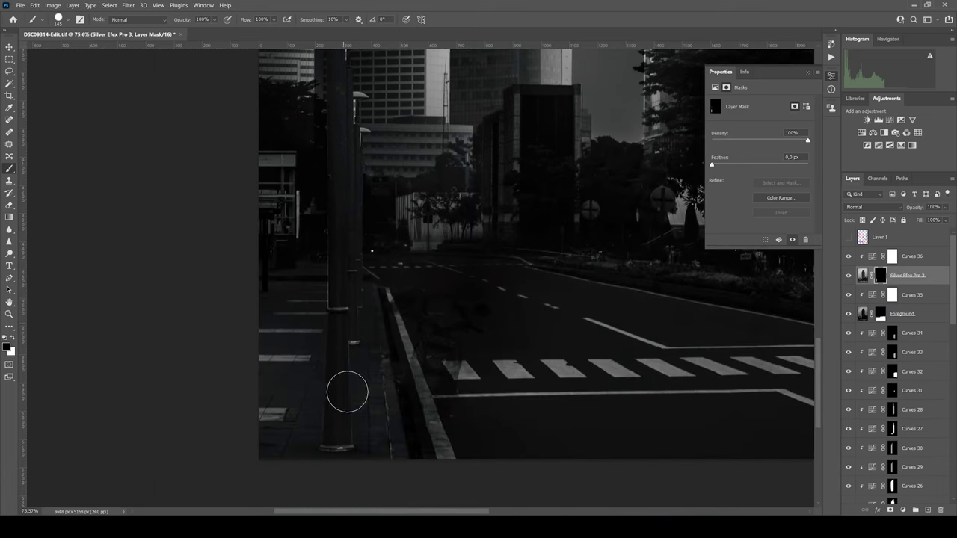
scroll(342, 362, "up", 9)
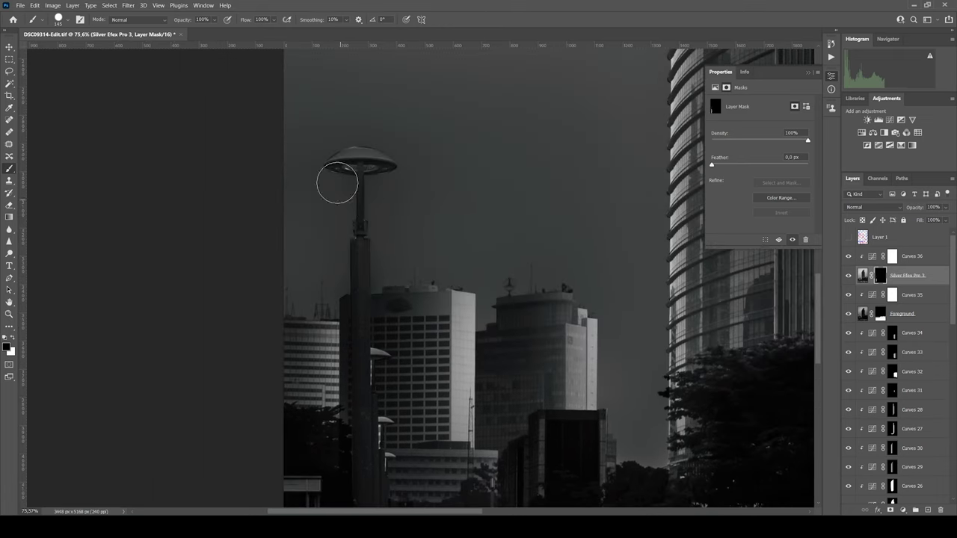
scroll(367, 373, "down", 5)
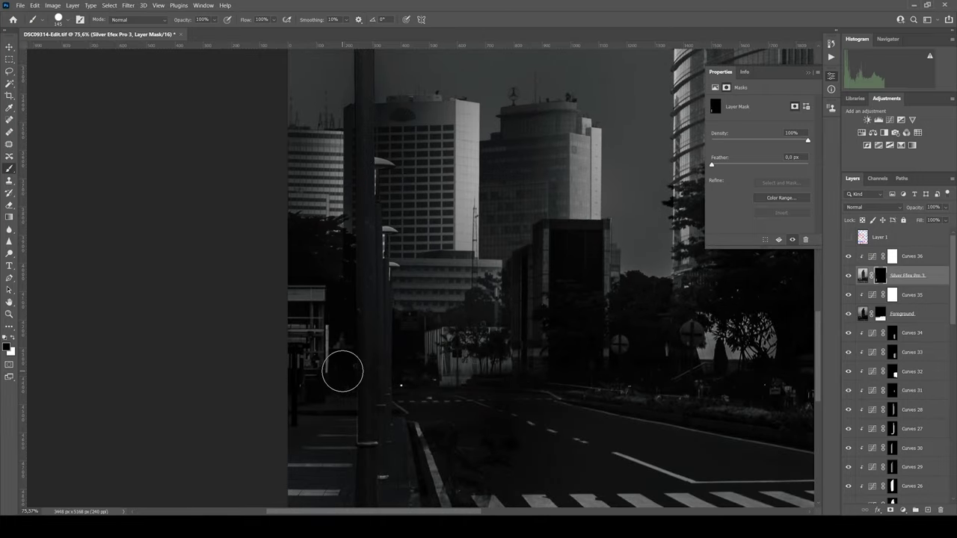
scroll(411, 304, "up", 2)
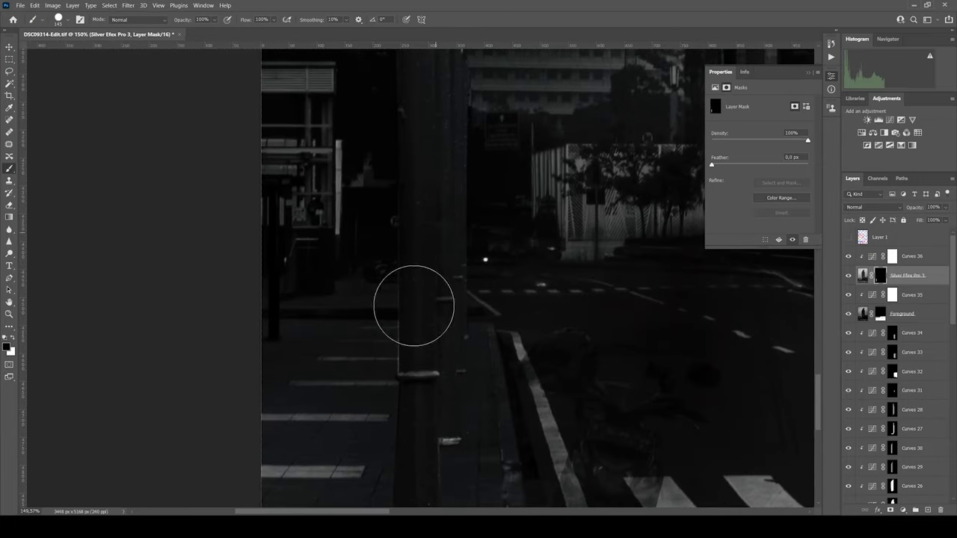
Load the lamp post mask as a selection, contract it by 5 pixels, invert it and hide the selection edges
left_click(881, 276, "ctrl")
left_click(109, 5)
mouse_move(149, 136)
left_click(240, 166)
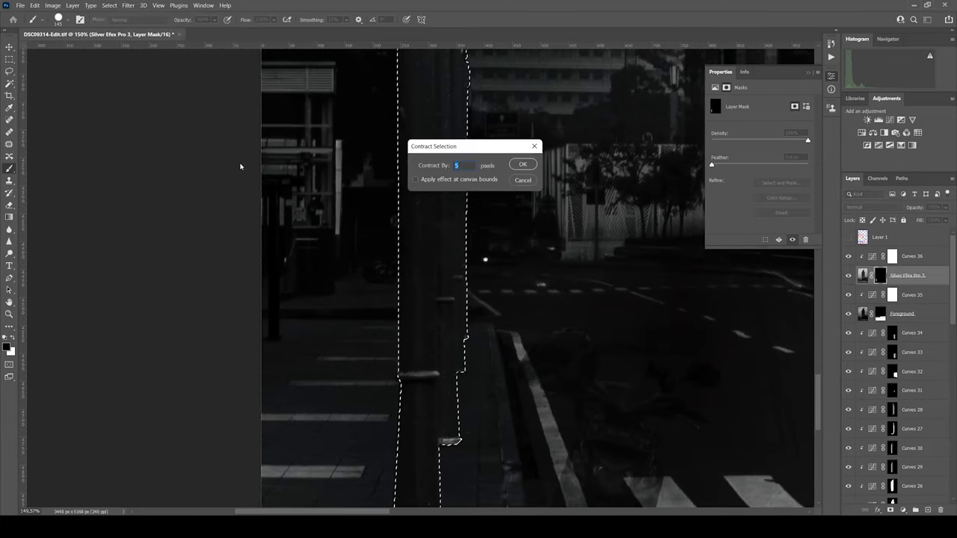
key("Return")
key("ctrl+shift+i")
key("ctrl+h")
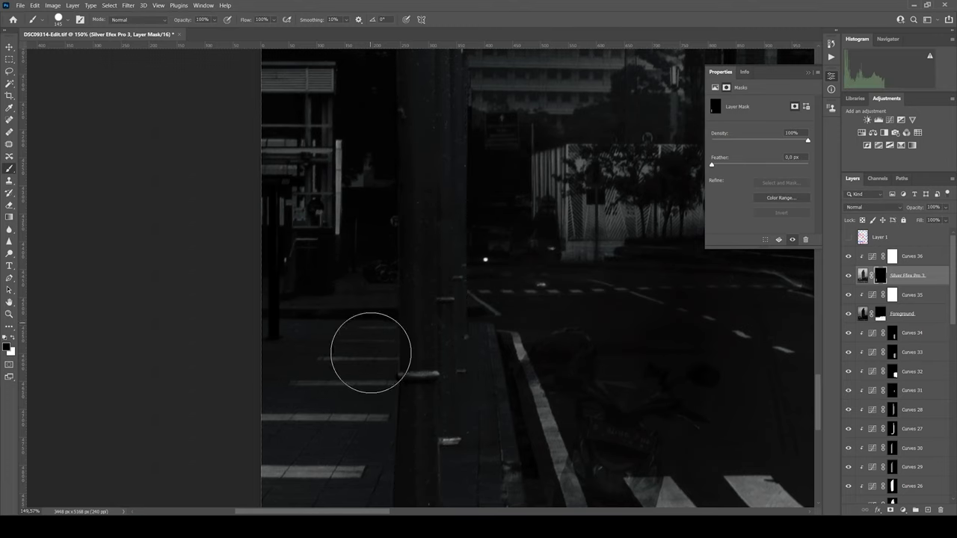
Paint black with a smaller brush along the pole's edges on the lamp post mask
mouse_move(419, 336)
left_mouse_down()
mouse_move(412, 327)
mouse_move(384, 361)
left_mouse_up()
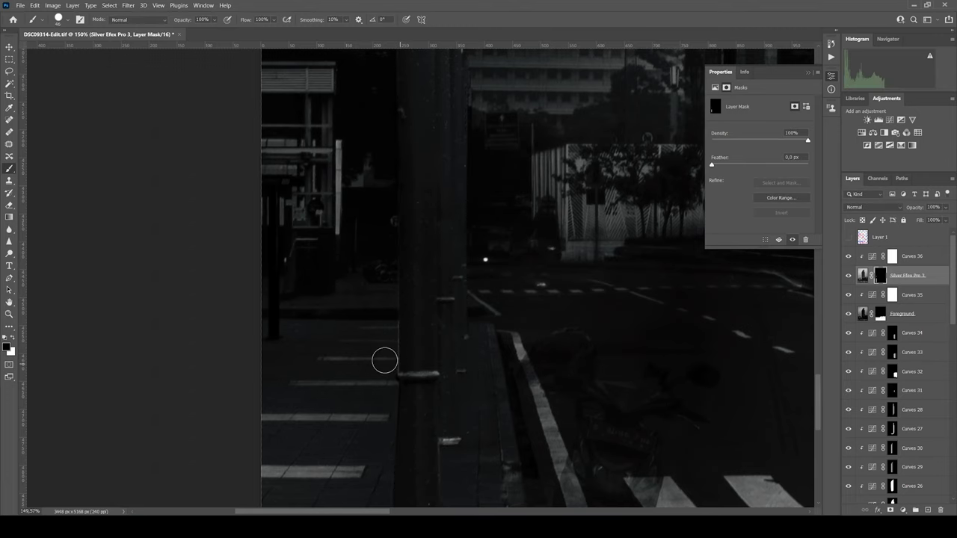
scroll(394, 239, "up", 3)
scroll(387, 151, "up", 2)
key("ctrl+h")
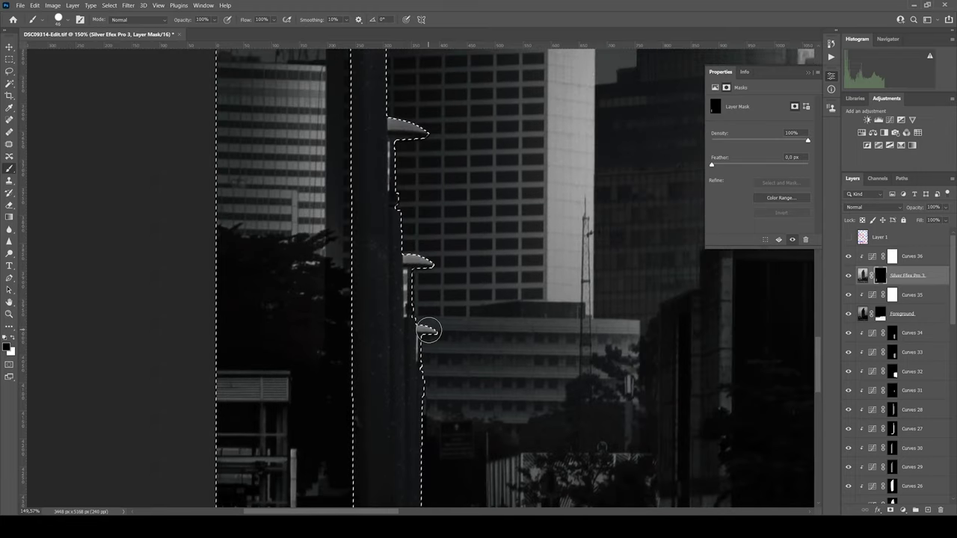
key("ctrl+h")
Outline the bright gap beside the pole under the highest small lamp with the Pen tool and mask it out through a selection
key("p")
scroll(386, 150, "up", 2)
scroll(386, 150, "up", 1)
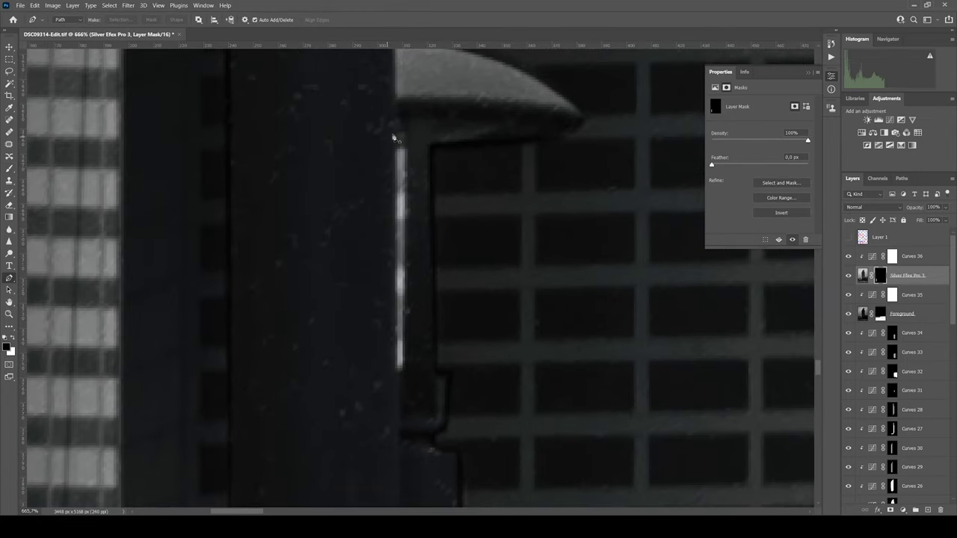
right_click(400, 184)
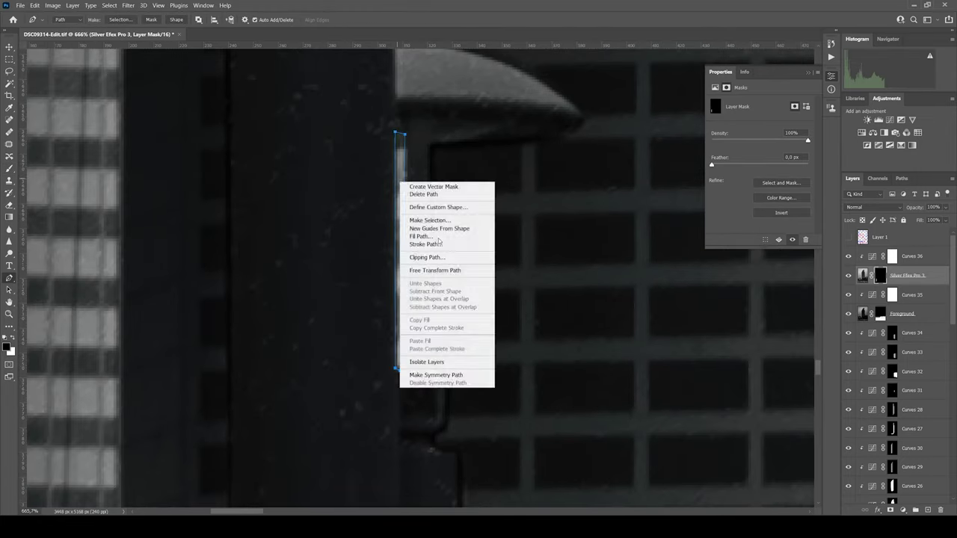
left_click(419, 224)
Outline the bright gaps under the two lower small lamps with the Pen tool and mask them out through selections
scroll(454, 257, "down", 3)
scroll(453, 239, "down", 5)
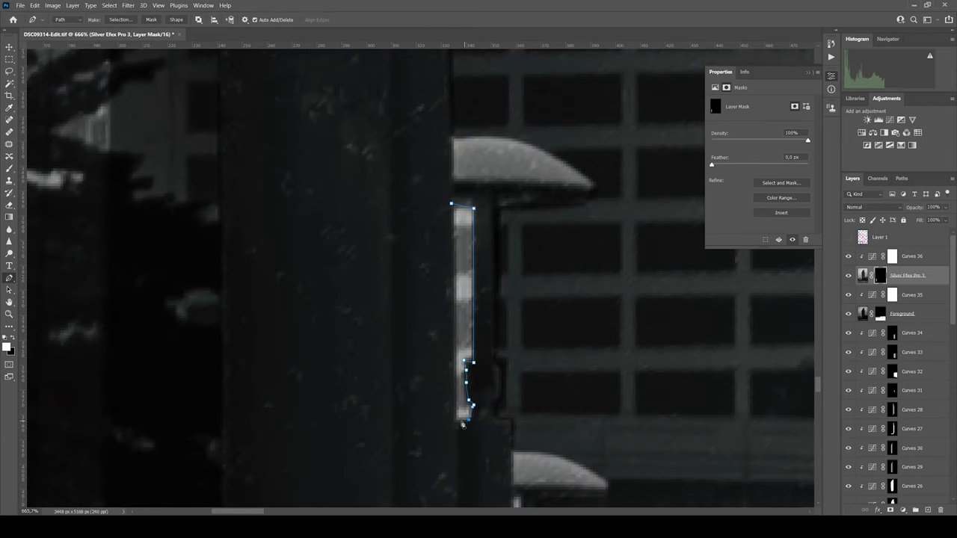
right_click(456, 255)
left_click(478, 310)
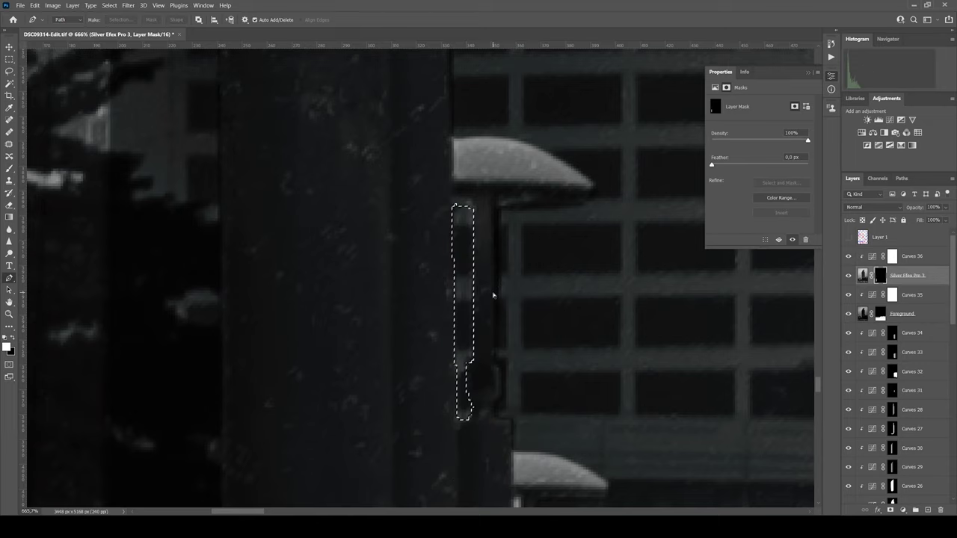
scroll(515, 194, "down", 5)
right_click(469, 193)
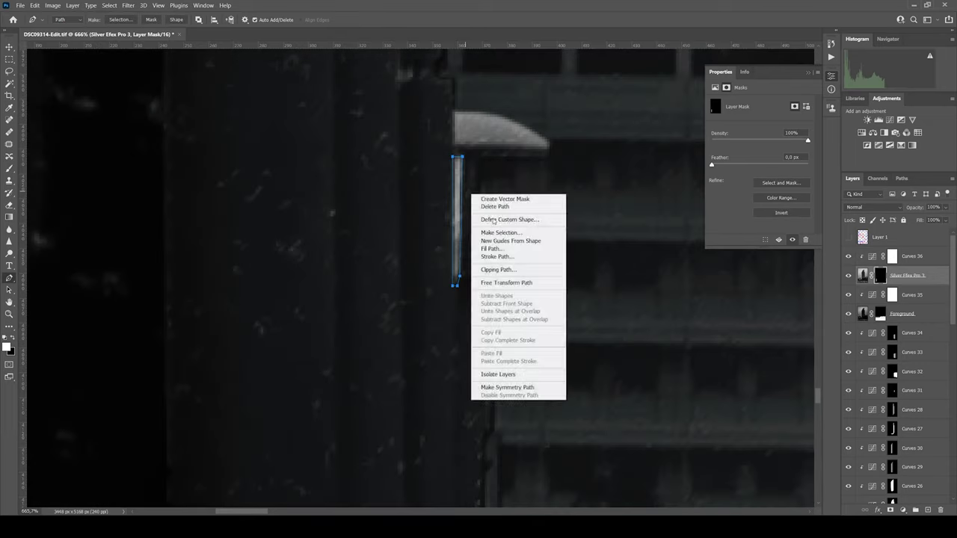
left_click(489, 243)
Save the layered image as a TIFF with ZIP image compression and RLE layer compression
scroll(569, 404, "down", 6)
scroll(533, 381, "down", 6)
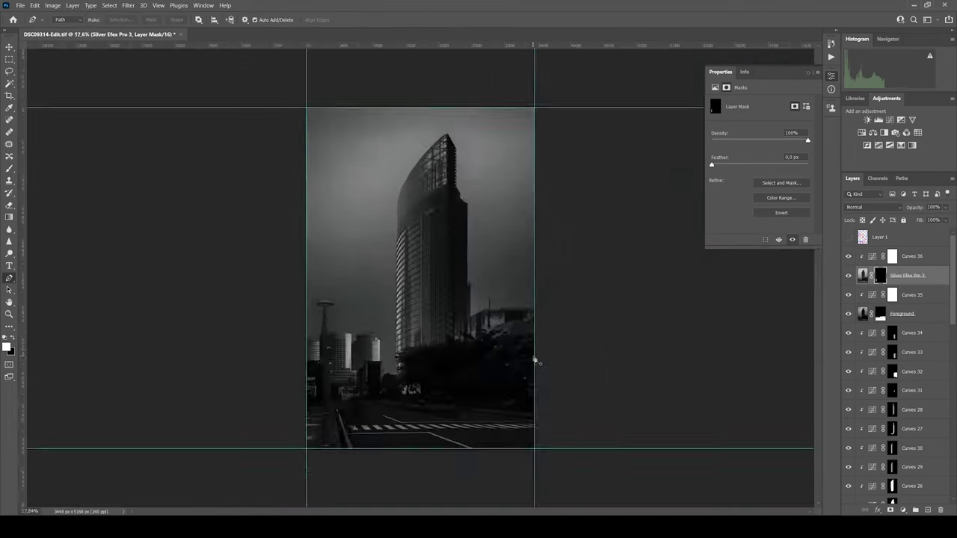
scroll(534, 359, "up", 3)
scroll(538, 324, "left", 2)
scroll(522, 344, "down", 3)
key("ctrl+s")
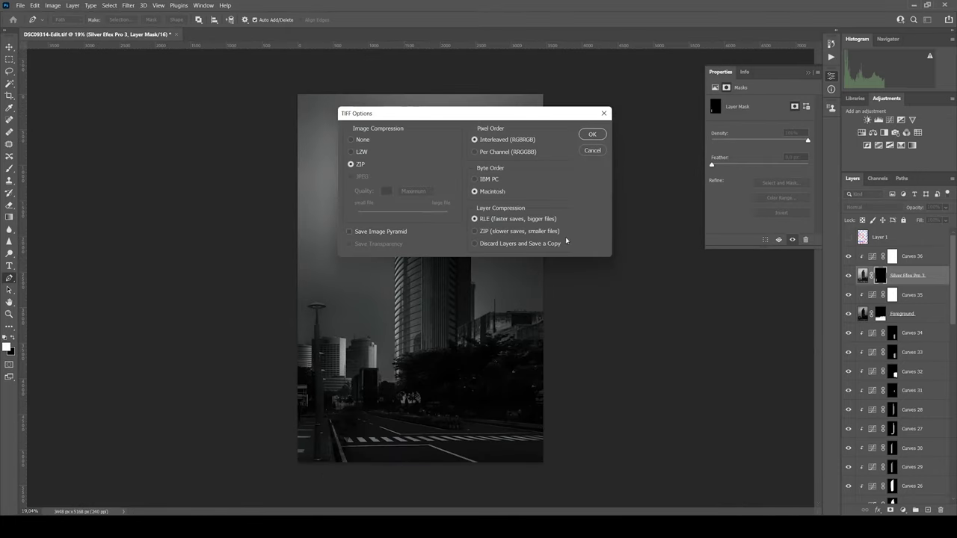
key("Return")
key("Return")
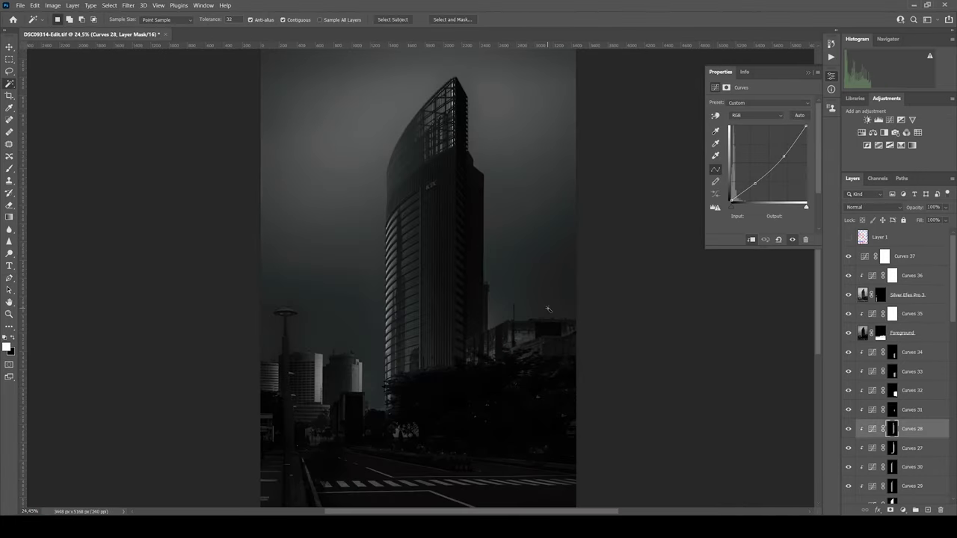
Compare the bottommost layer on its own with the full edited layer stack
scroll(897, 374, "down", 10)
left_click(848, 494, "alt")
left_click(848, 494, "alt")
left_click(848, 494, "alt")
left_click(849, 494, "alt")
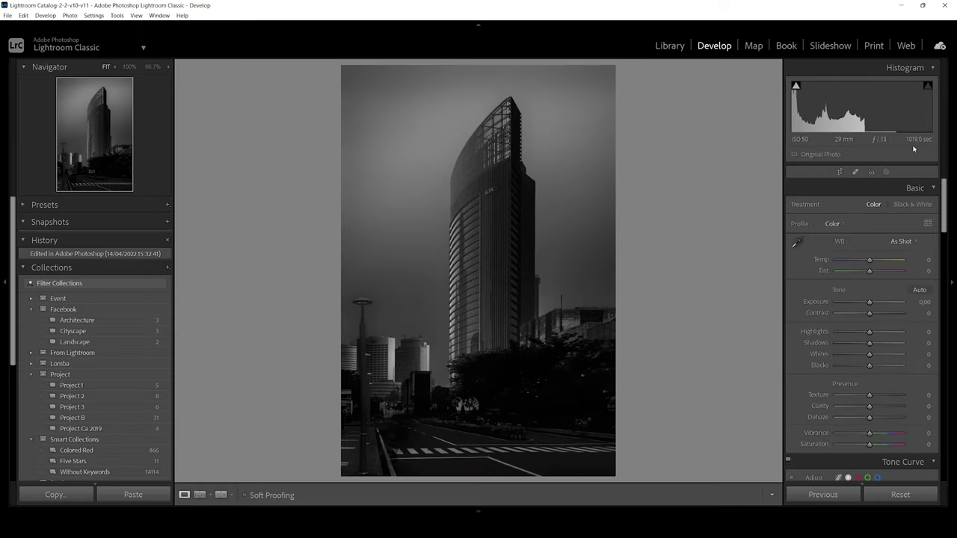
Switch to Lightroom Classic and darken the street with a linear gradient rising from the bottom, with exposure −1,13 and reduced highlights
key("m")
left_click_drag(492, 471, 551, 358)
left_click_drag(867, 249, 863, 271)
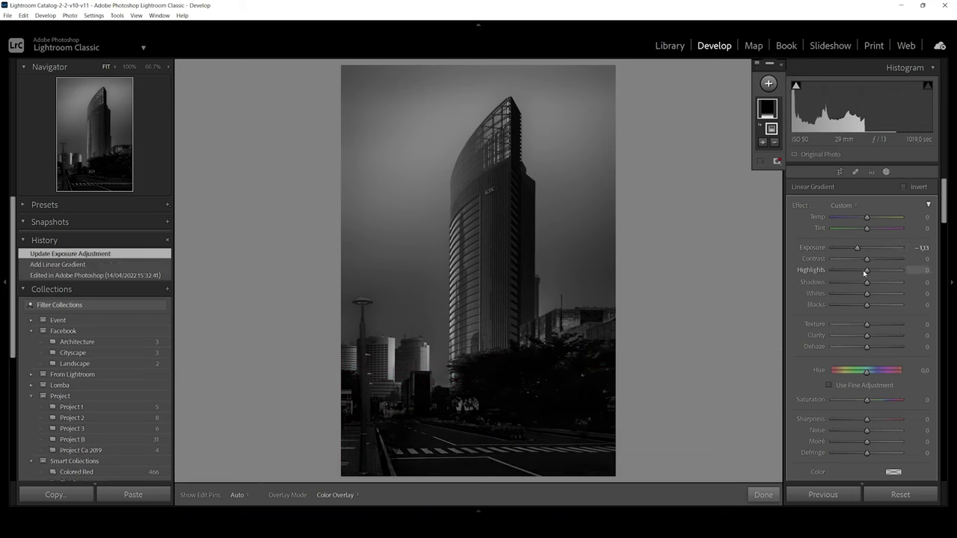
Add a linear gradient from the photo's left edge towards the tower and lower its exposure, highlights and shadows
left_click_drag(355, 239, 524, 239)
left_click_drag(866, 247, 858, 247)
left_click_drag(866, 270, 863, 270)
left_click_drag(867, 281, 863, 281)
Darken both sides further with a shorter linear gradient from the left and another from the right edge
left_click_drag(353, 211, 436, 210)
mouse_move(867, 248)
left_mouse_down()
mouse_move(863, 270)
mouse_move(860, 248)
left_mouse_up()
left_click_drag(611, 229, 459, 227)
left_click_drag(866, 247, 863, 269)
Darken the upper sky with two linear gradients from the top edge, setting the second one's exposure to −0,51
left_click_drag(476, 67, 503, 213)
mouse_move(865, 247)
left_mouse_down()
mouse_move(855, 270)
mouse_move(861, 248)
left_mouse_up()
left_click_drag(513, 68, 530, 200)
left_click_drag(867, 248, 865, 249)
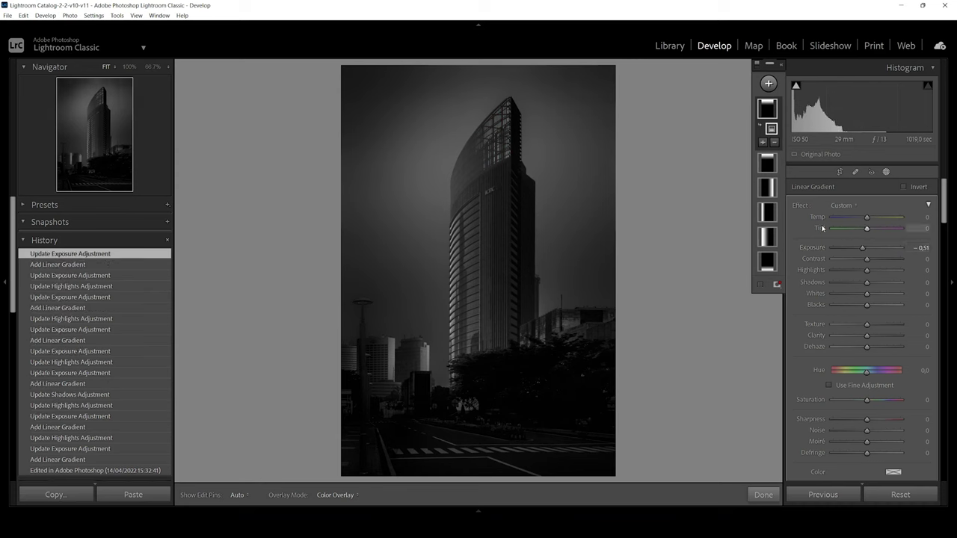
Add another linear gradient from the right, shift it rightwards and lower its exposure and highlights
left_click_drag(575, 241, 446, 241)
left_click_drag(510, 241, 542, 242)
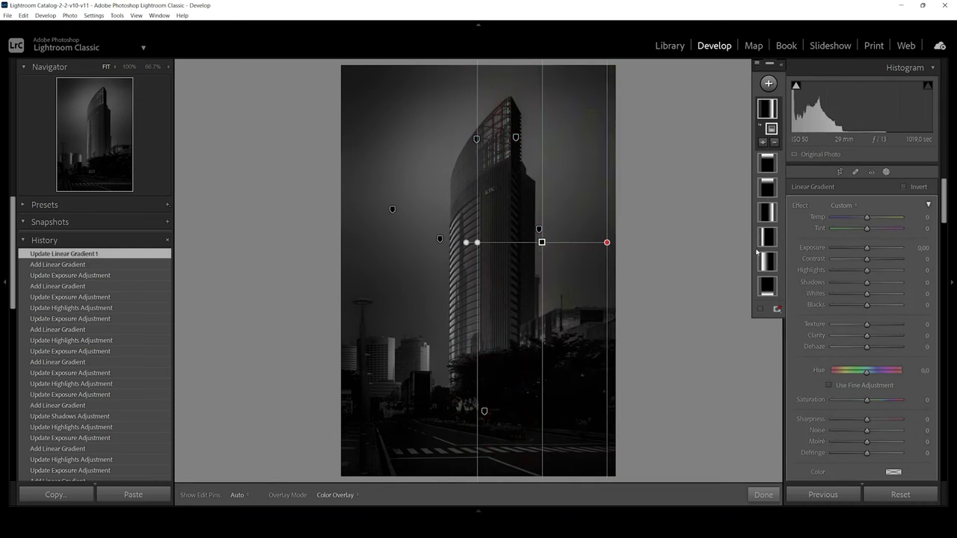
left_click_drag(867, 247, 857, 270)
Add a diagonal linear gradient from the upper-left sky across the tower with slightly raised exposure and highlights 12
left_click(736, 327)
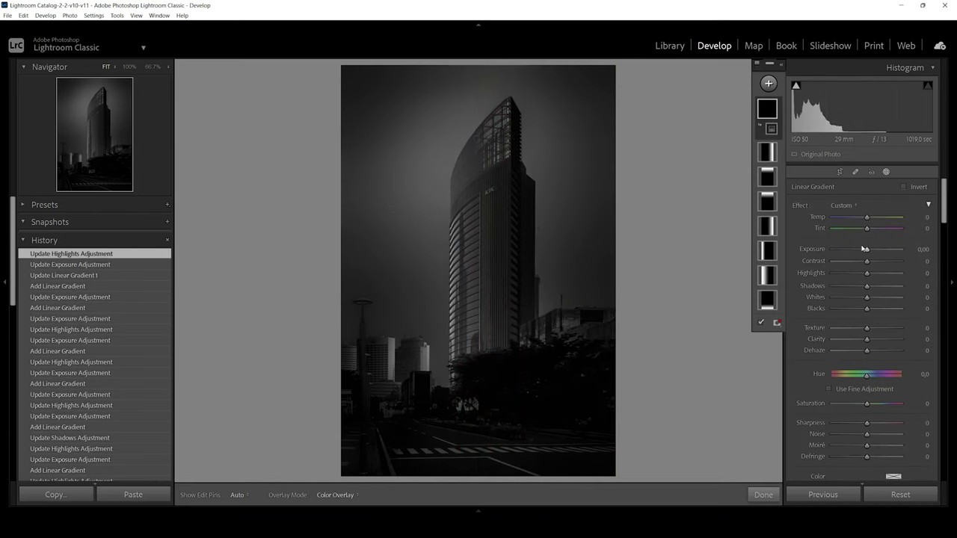
left_click_drag(413, 124, 577, 286)
mouse_move(867, 247)
left_mouse_down()
mouse_move(870, 274)
mouse_move(868, 247)
left_mouse_up()
Add a large tilted radial gradient over the sky and tower with exposure 0,60, contrast 34 and highlights 16, and move it closer to the tower
key("shift+m")
mouse_move(438, 150)
left_mouse_down()
mouse_move(527, 252)
mouse_move(397, 71)
left_mouse_up()
left_click_drag(408, 232, 527, 314)
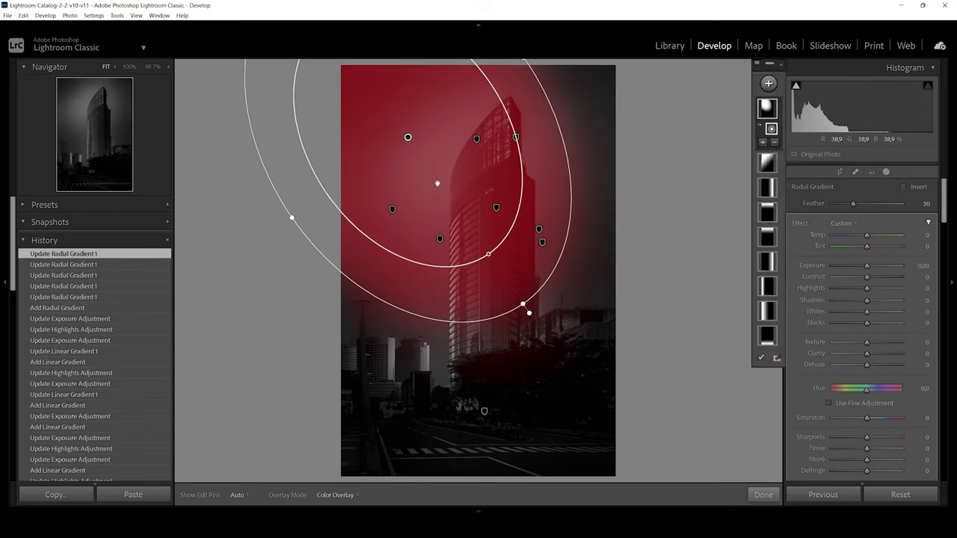
left_click_drag(292, 214, 305, 241)
left_click_drag(867, 265, 872, 288)
left_click_drag(421, 160, 432, 193)
left_click(392, 209)
left_click(432, 193)
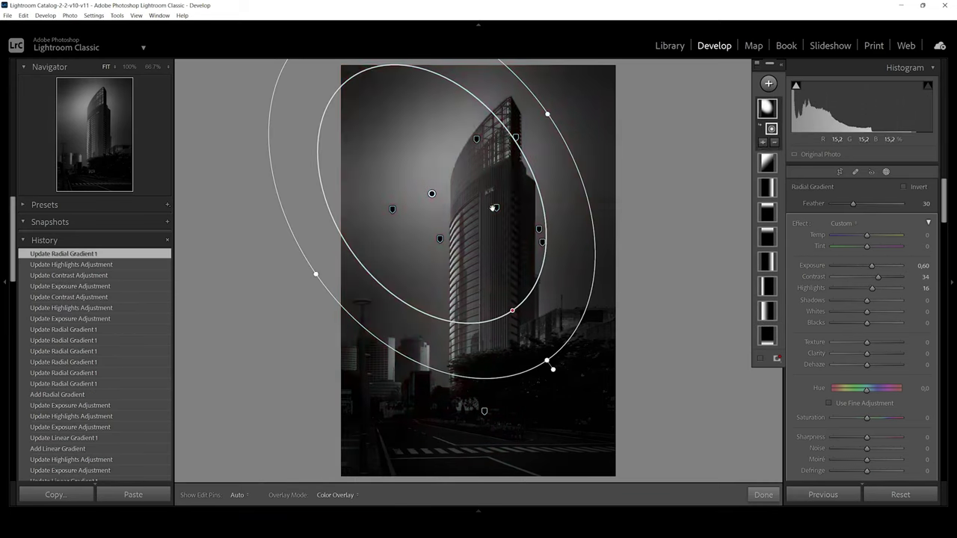
Move the diagonal linear gradient slightly lower and set its exposure to −0,16
mouse_move(496, 207)
left_mouse_down()
mouse_move(450, 172)
mouse_move(495, 216)
left_mouse_up()
left_click_drag(868, 247, 866, 248)
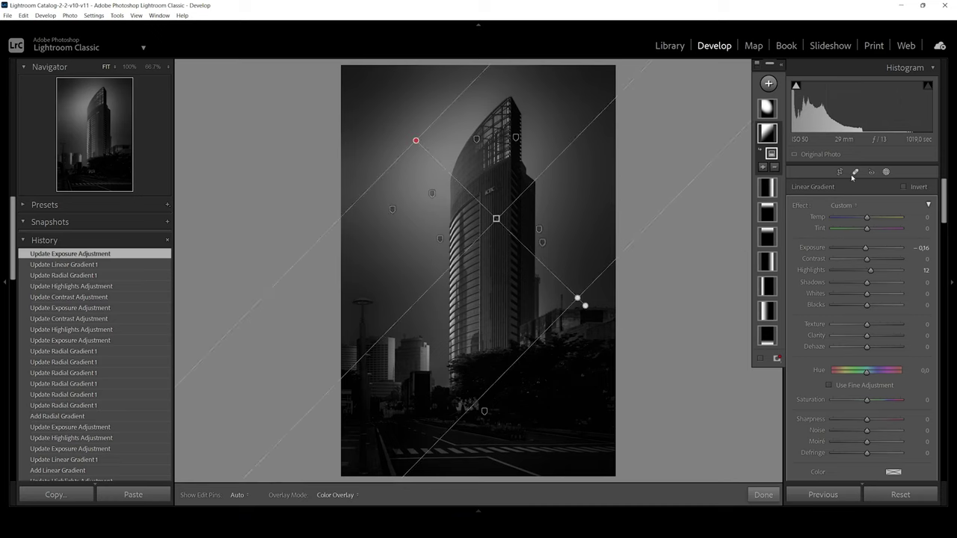
Add a smaller tilted radial gradient at the tower's left edge with exposure 0,29, contrast 15, highlights 12 and shadows −20
key("shift+m")
mouse_move(440, 146)
left_mouse_down()
mouse_move(495, 75)
mouse_move(459, 204)
left_mouse_up()
left_click_drag(866, 265, 871, 290)
left_click_drag(867, 276, 871, 278)
left_click_drag(867, 300, 861, 300)
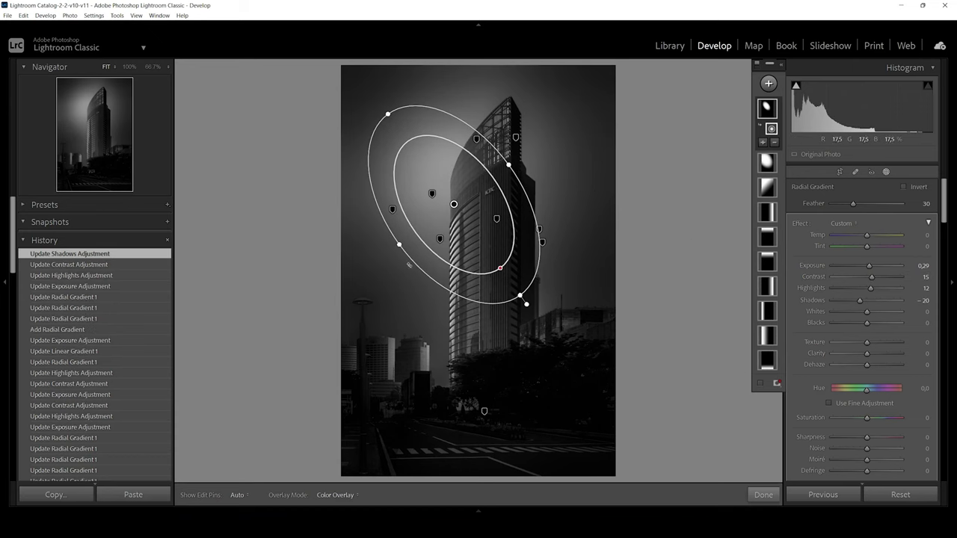
Add a narrow upright radial gradient over the tower's lit left facade with raised exposure, highlights 22 and contrast 28
left_click(672, 166)
key("shift+m")
mouse_move(441, 183)
left_mouse_down()
mouse_move(479, 94)
mouse_move(455, 251)
left_mouse_up()
left_click_drag(508, 225, 510, 213)
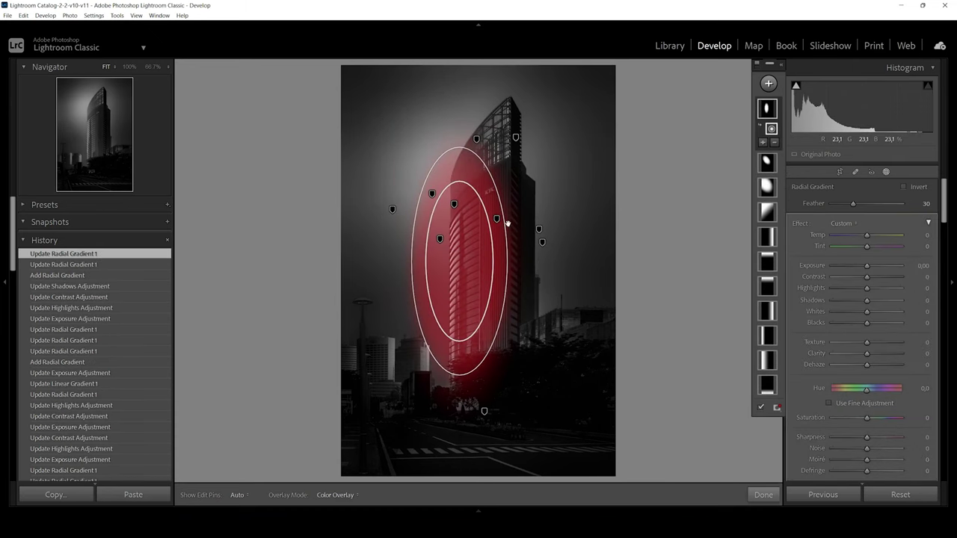
left_click_drag(867, 266, 870, 266)
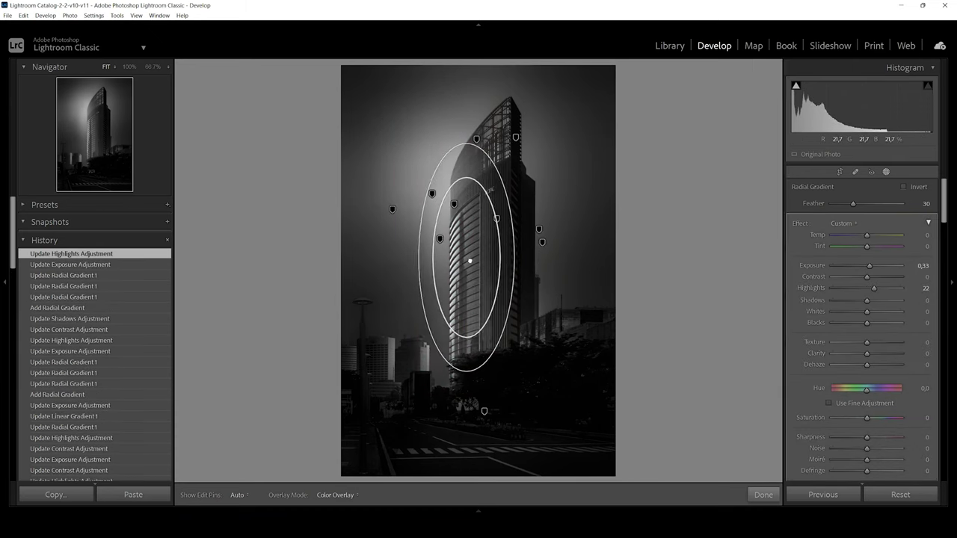
left_click(870, 267)
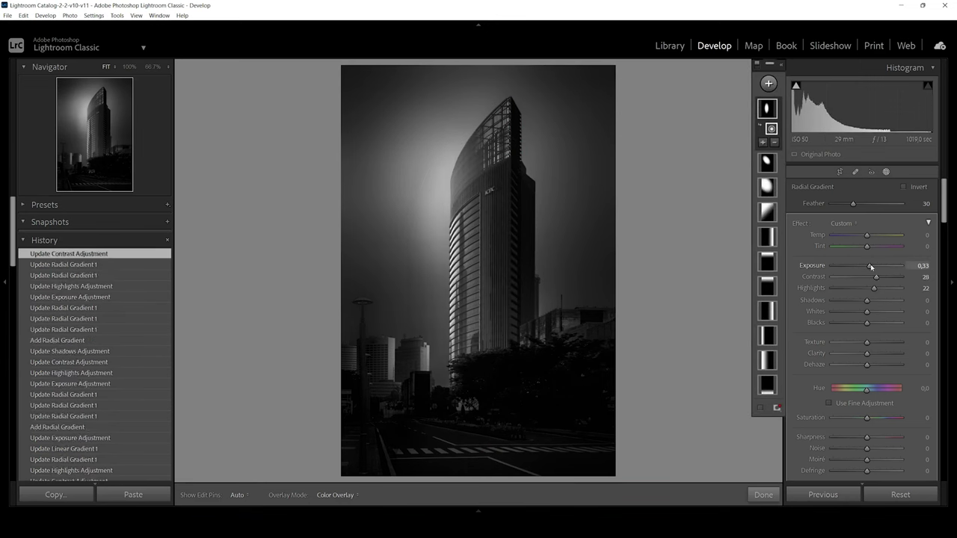
Add a linear gradient from the tower's base up to its middle, shift it slightly upwards and set exposure to −0,42
key("m")
left_click_drag(459, 384, 459, 250)
left_click_drag(459, 317, 460, 302)
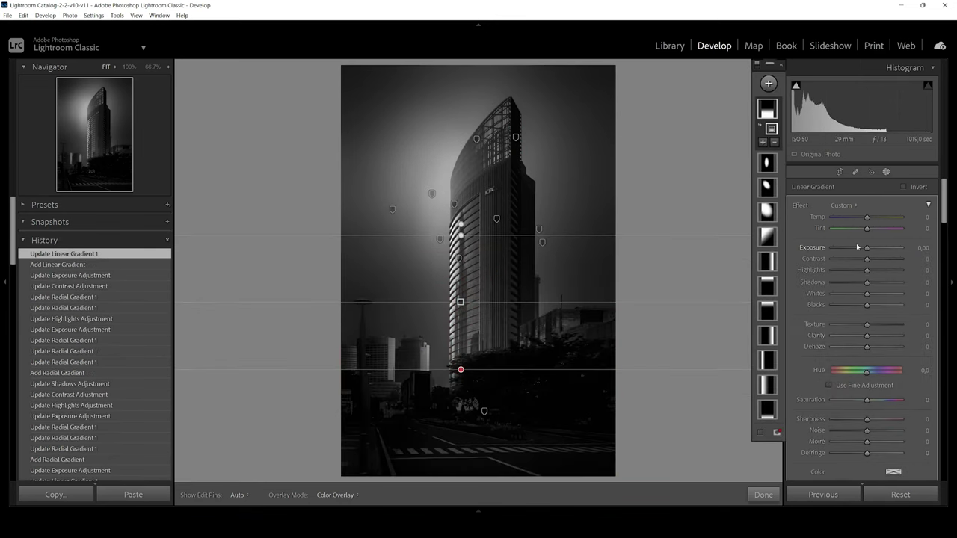
left_click_drag(863, 249, 863, 248)
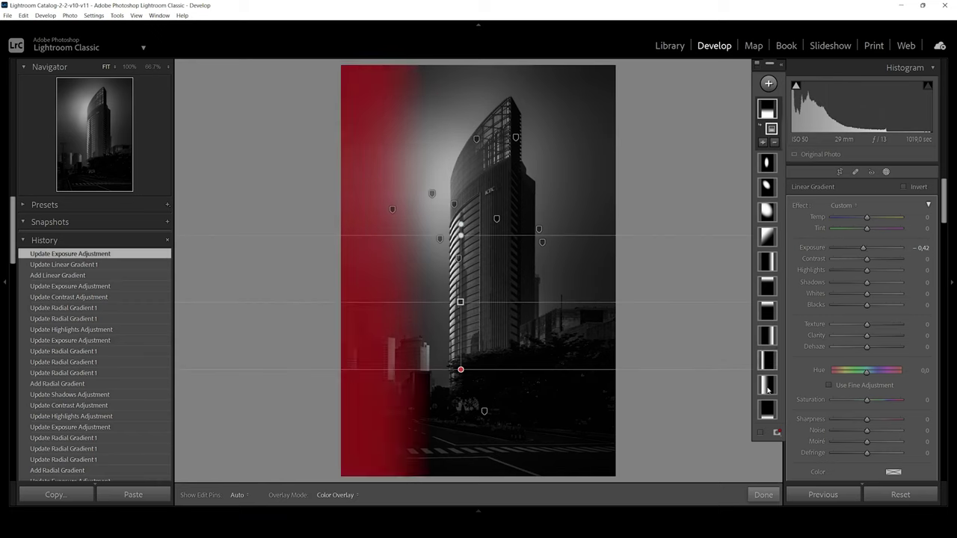
key("Return")
key("m")
left_click(556, 453)
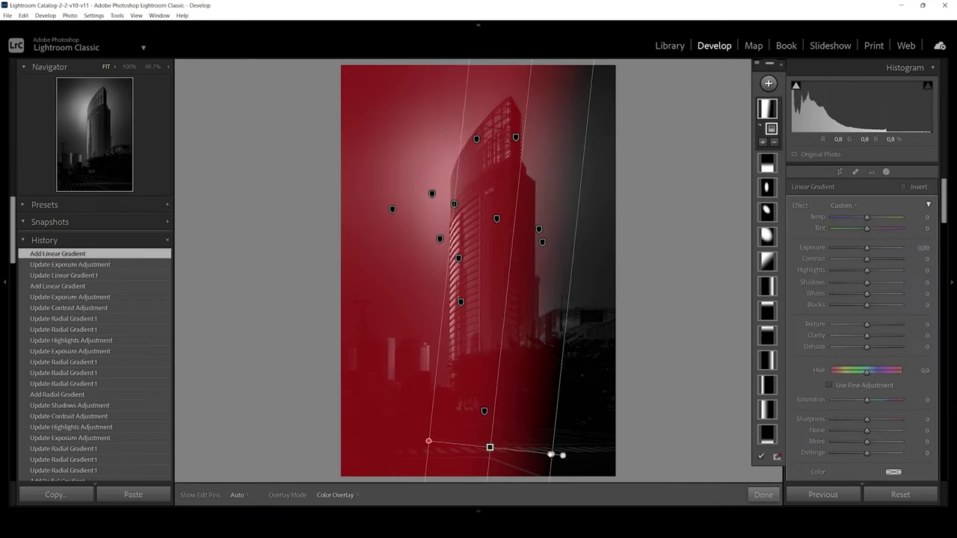
key("Delete")
Add a flat radial gradient over the crosswalk at the tower's foot and raise its exposure
key("shift+m")
mouse_move(437, 438)
left_mouse_down()
mouse_move(571, 483)
mouse_move(527, 442)
left_mouse_up()
left_click_drag(866, 265, 886, 266)
Add a wider radial gradient across the road, position it over the crosswalk, and raise its exposure and highlights
key("shift+m")
left_click_drag(448, 438, 606, 464)
left_click_drag(498, 414, 498, 413)
left_click_drag(866, 265, 875, 274)
left_click_drag(866, 288, 870, 265)
Add another radial gradient over the street markings with exposure 0,99, contrast 9 and highlights 15
left_click_drag(373, 396, 492, 446)
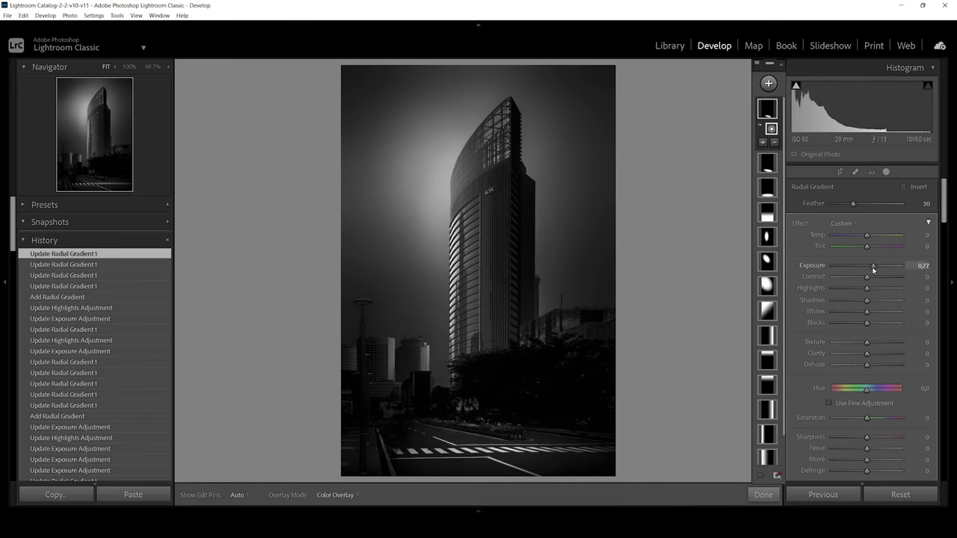
left_click_drag(869, 279, 870, 279)
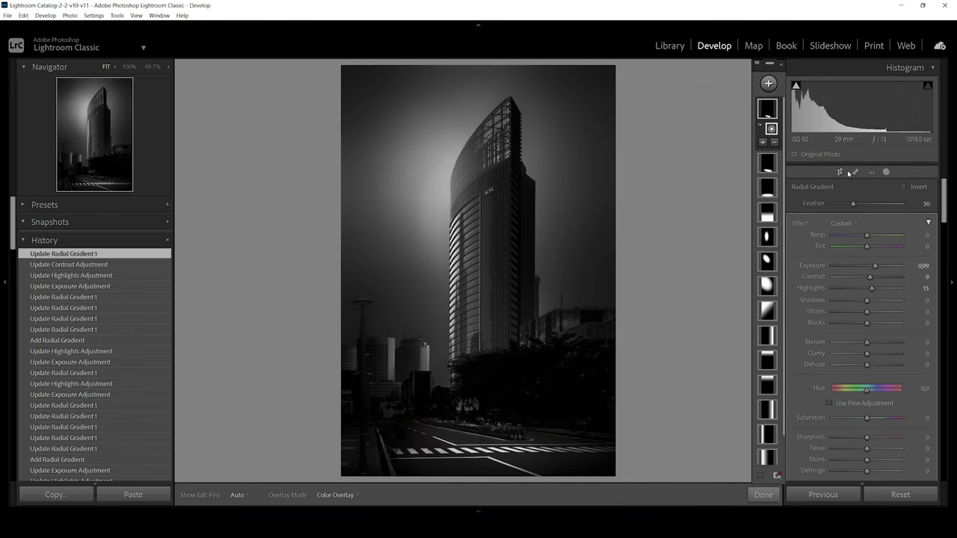
Add a diagonal linear gradient from the photo's lower-left corner towards the tower and lower its exposure to about −0,82
key("m")
left_click_drag(382, 467, 441, 304)
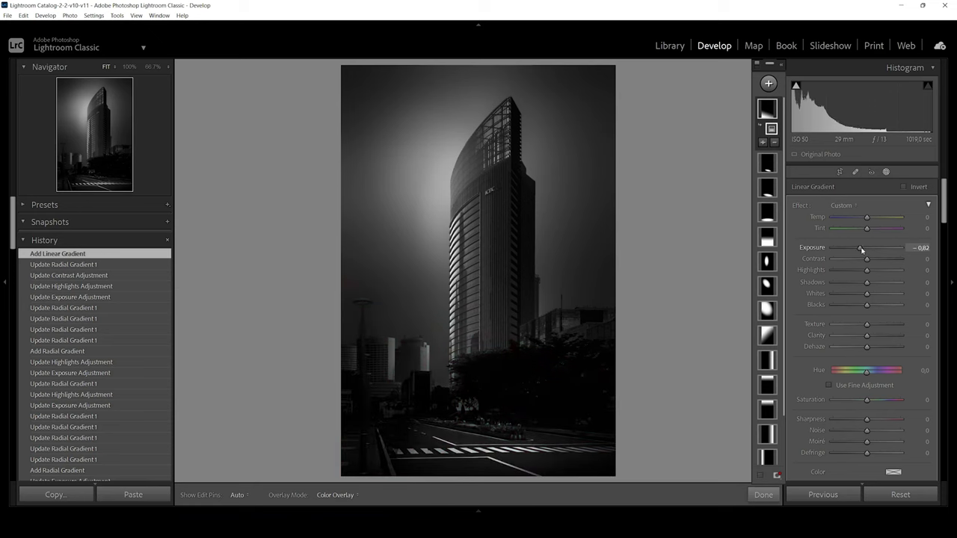
key("m")
Set the whole photo's exposure to −0,09, highlights +20, shadows −12, whites +15, blacks −20, texture +9 and dehaze +6
left_click_drag(869, 301, 865, 342)
double_click(868, 302)
left_click_drag(869, 353, 863, 367)
scroll(871, 320, "down", 3)
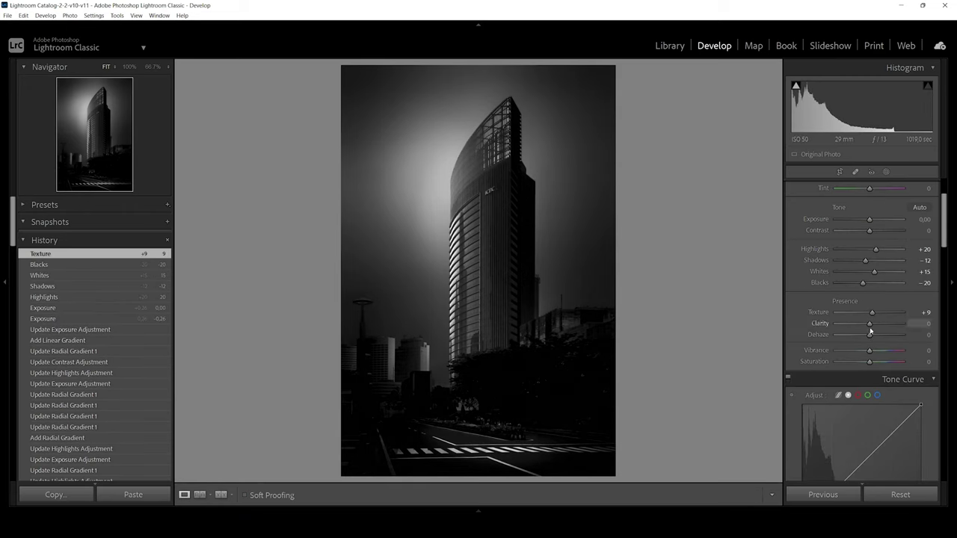
left_click_drag(870, 334, 870, 334)
scroll(869, 329, "up", 3)
left_click_drag(870, 301, 876, 277)
Set the contrast of the large radial glow beside the tower to 28 and adjust its exposure
left_click(886, 172)
left_click_drag(870, 266, 871, 266)
Shape the tone curve into a gentle S with the shadow point at 67/63, and compare the photo without and with it
scroll(822, 356, "down", 6)
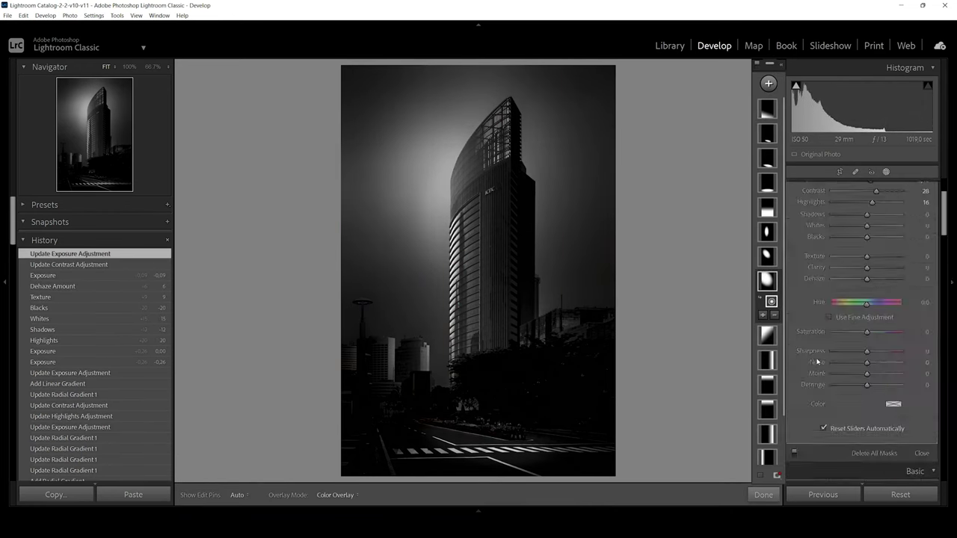
mouse_move(834, 345)
left_mouse_down()
mouse_move(835, 336)
mouse_move(835, 344)
left_mouse_up()
left_click_drag(864, 311, 863, 319)
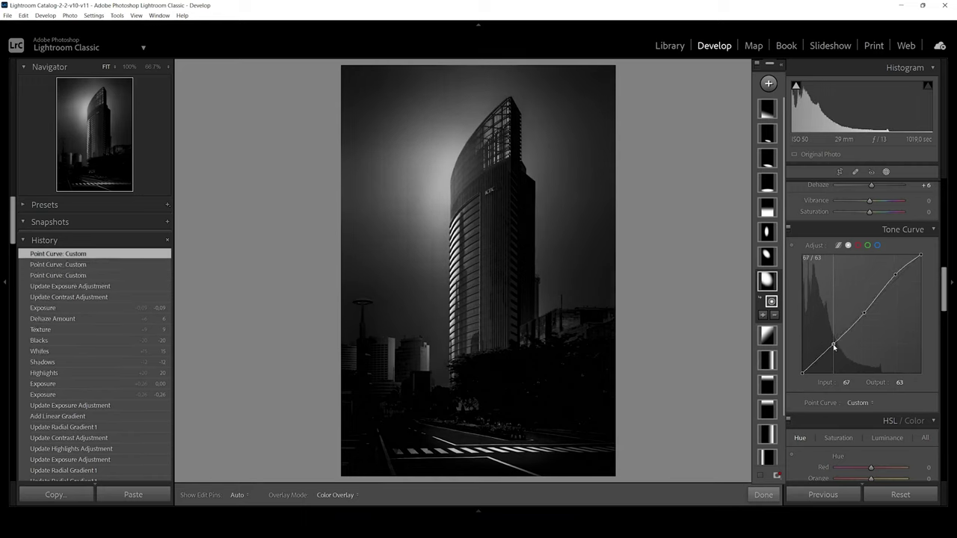
left_click(787, 229)
left_click(787, 229)
Add an inverted radial gradient around the tower, set its exposure to −0,29, adjust its highlights and shift it slightly down
key("shift+r")
left_click_drag(434, 172, 495, 231)
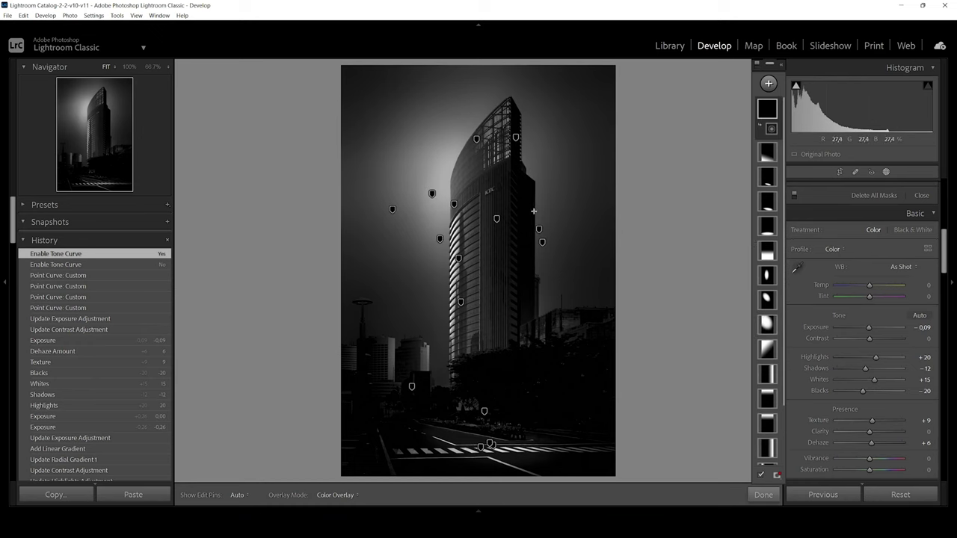
left_click_drag(447, 166, 471, 236)
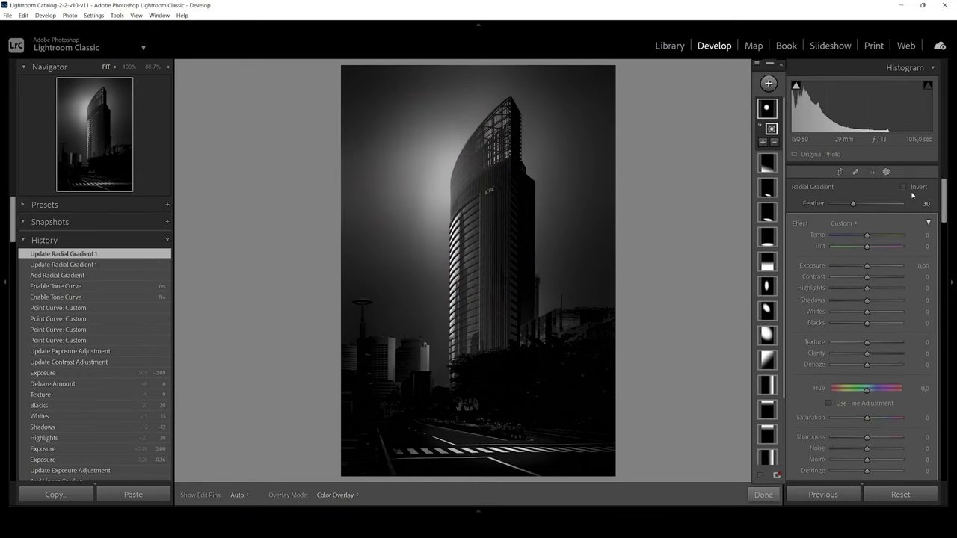
key("apostrophe")
left_click_drag(867, 265, 864, 265)
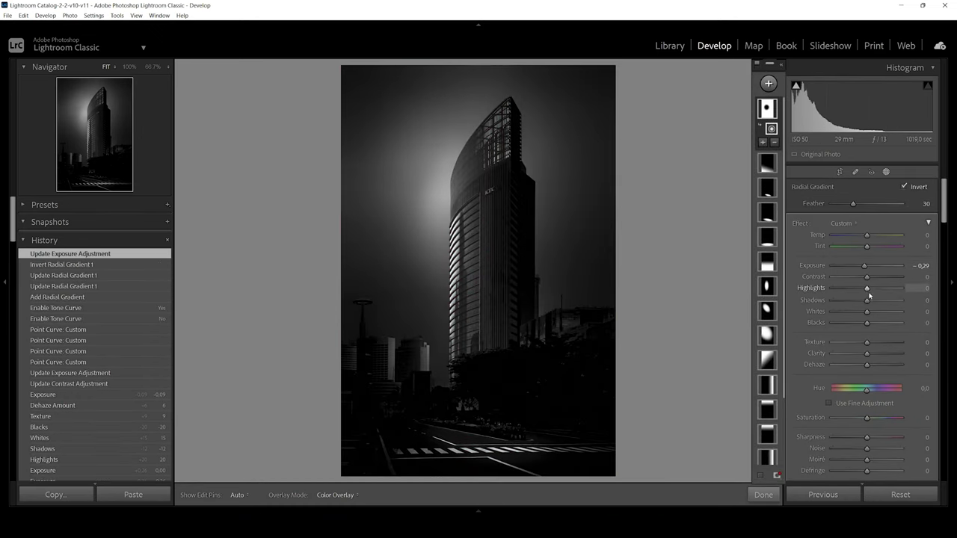
mouse_move(471, 239)
left_mouse_down()
mouse_move(459, 246)
mouse_move(463, 254)
mouse_move(478, 246)
mouse_move(471, 251)
left_mouse_up()
key("shift+w")
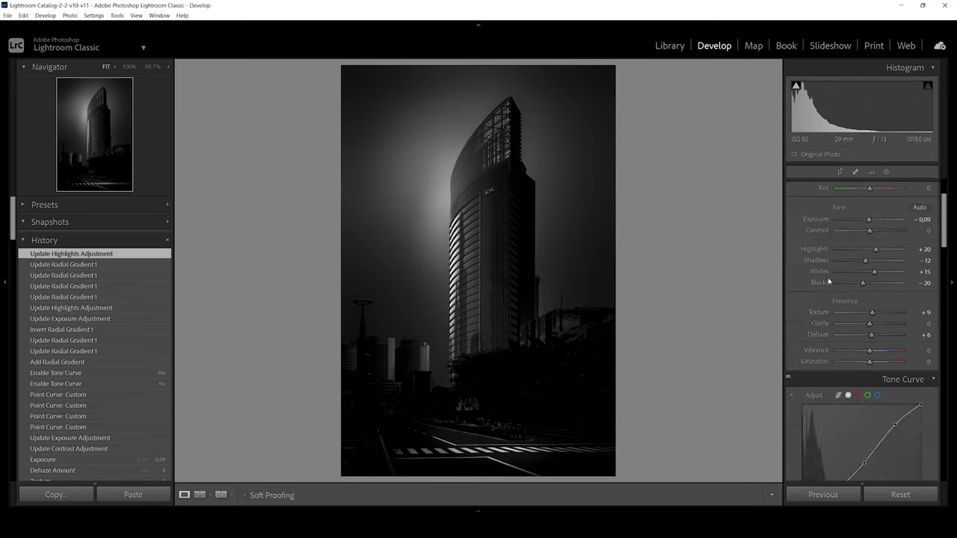
Set the exposure of the linear gradient at the tower's base to −0,11 and its highlights to 15
left_click(886, 172)
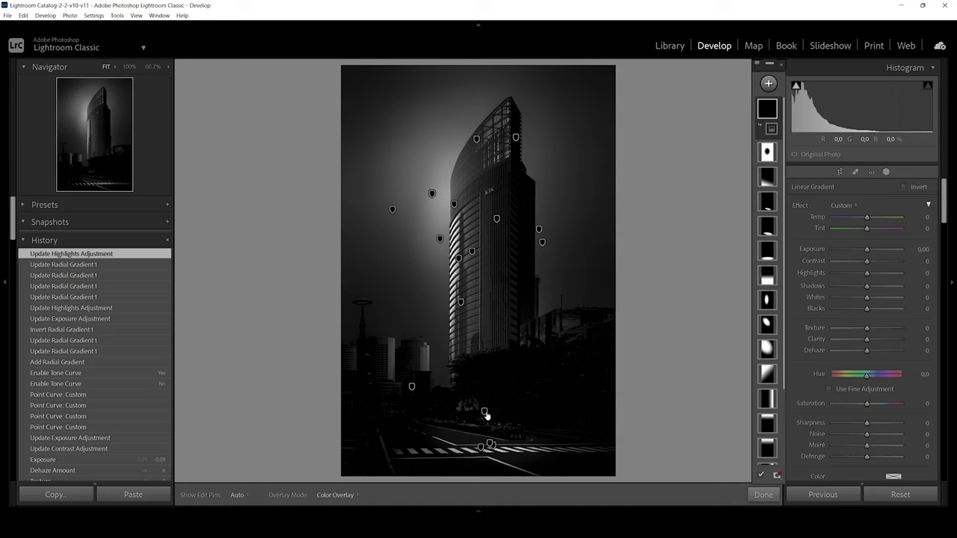
left_click(486, 411)
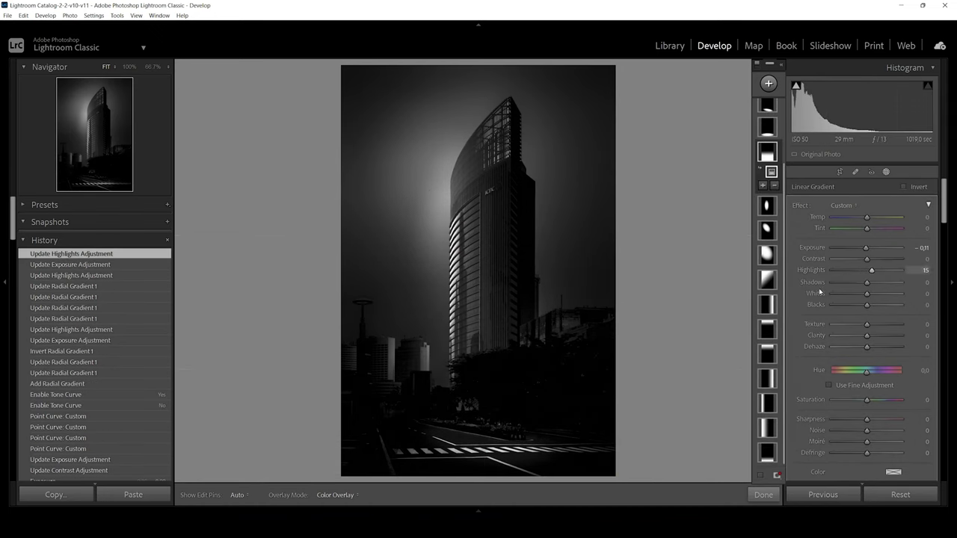
Add a wide radial gradient over the dark trees beside the tower, raise its exposure and highlights, and shift it to the right
key("shift+m")
mouse_move(434, 345)
left_mouse_down()
mouse_move(566, 380)
mouse_move(633, 346)
left_mouse_up()
left_click_drag(867, 288, 879, 288)
left_click_drag(576, 387, 600, 383)
left_click(764, 494)
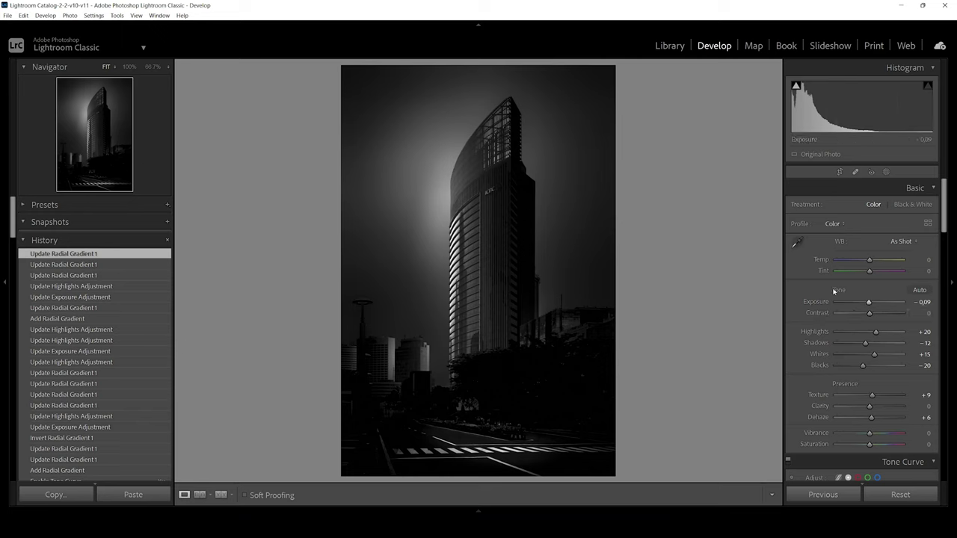
Lift the tone curve's black point to output 5 and set the post-crop vignette amount to −29
scroll(834, 291, "down", 5)
left_click_drag(802, 277, 802, 275)
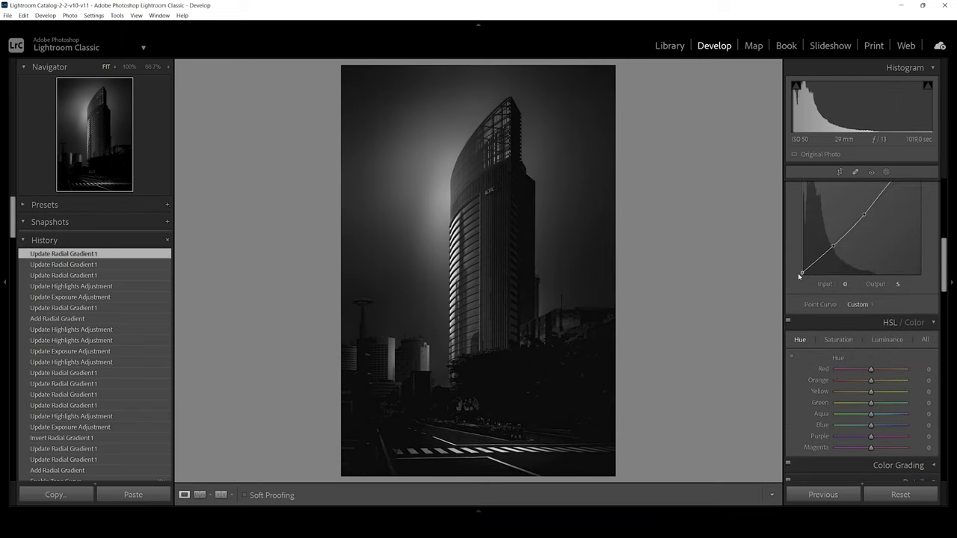
scroll(821, 281, "down", 15)
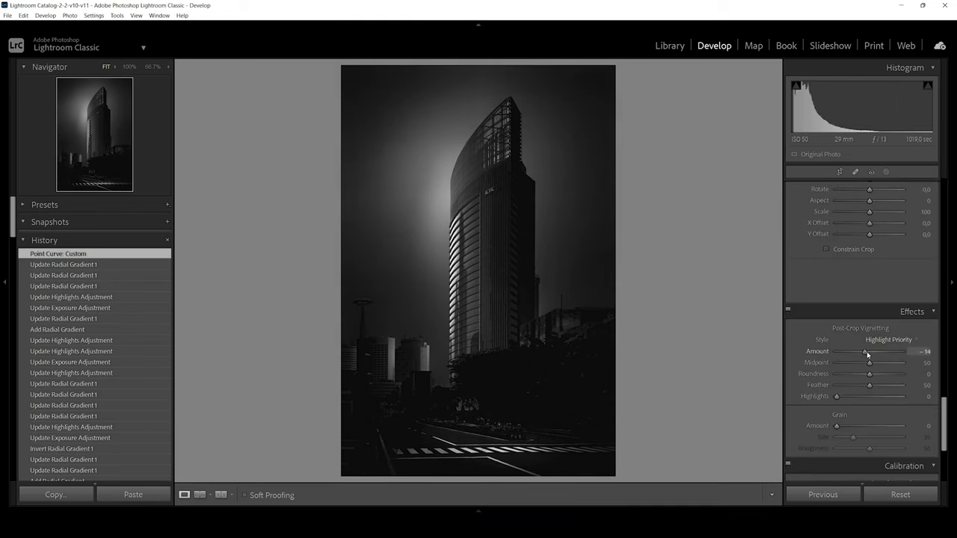
left_click_drag(865, 352, 859, 352)
Set sharpening to 72 with masking 39 and luminance noise reduction to 13, and compare before and after side by side
scroll(823, 344, "down", 5)
scroll(830, 359, "up", 2)
scroll(834, 352, "up", 6)
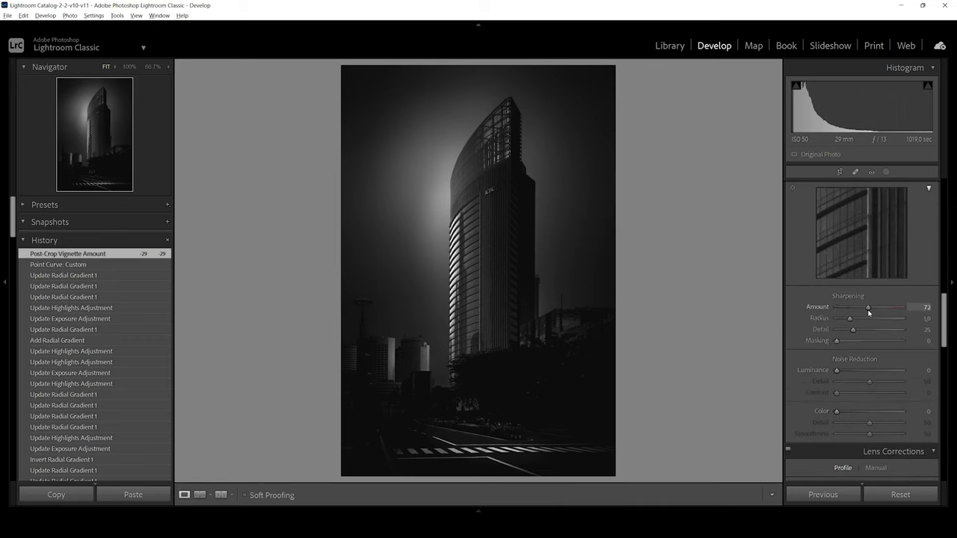
left_click_drag(837, 343, 846, 371)
scroll(837, 370, "up", 10)
key("y")
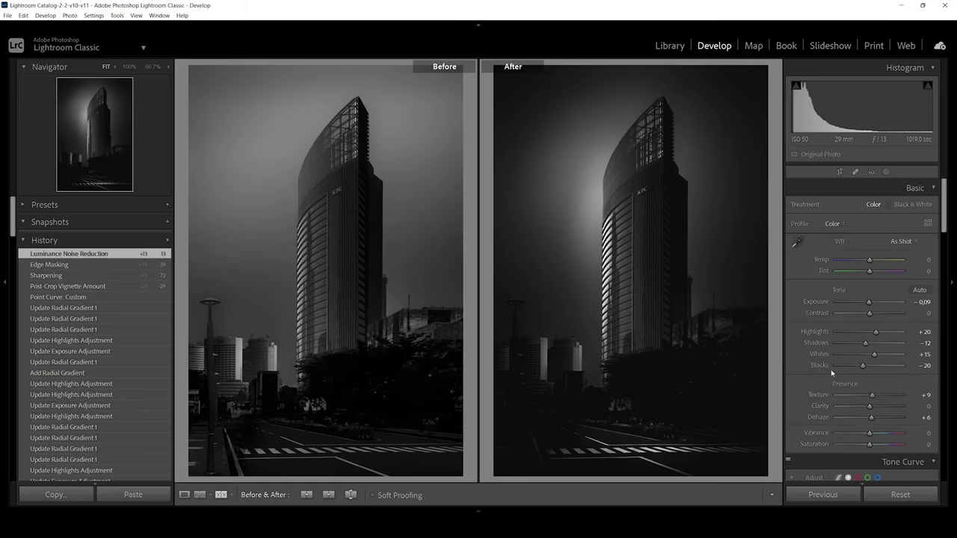